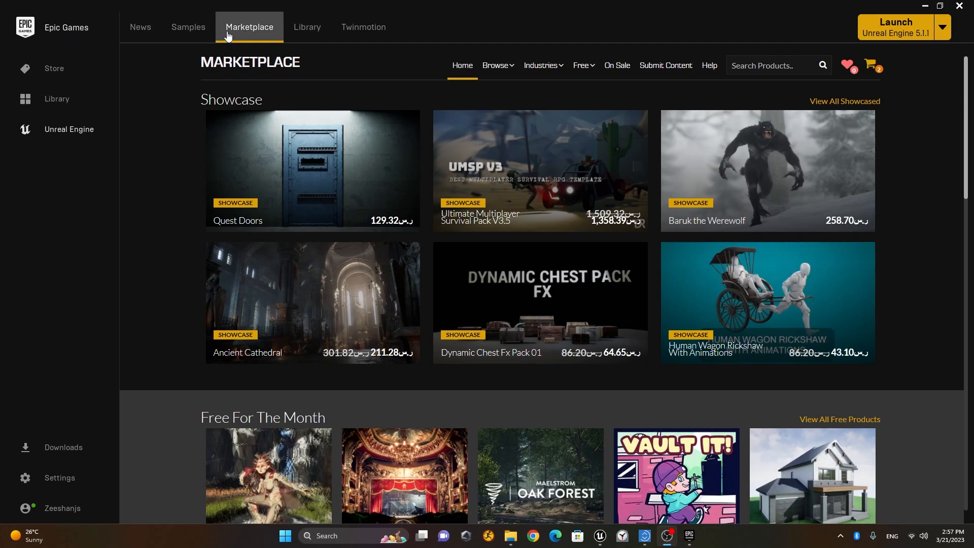
# Step: Search the Unreal Engine Marketplace for "mesh to metahuman"
pyautogui.click(768, 65)
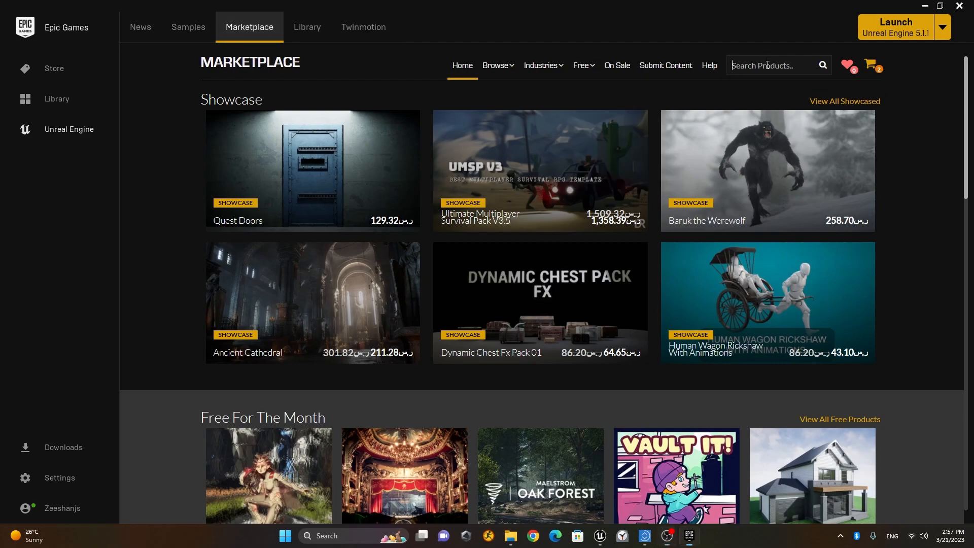
pyautogui.write('mesh tm')
pyautogui.scroll(-8, 767, 68)
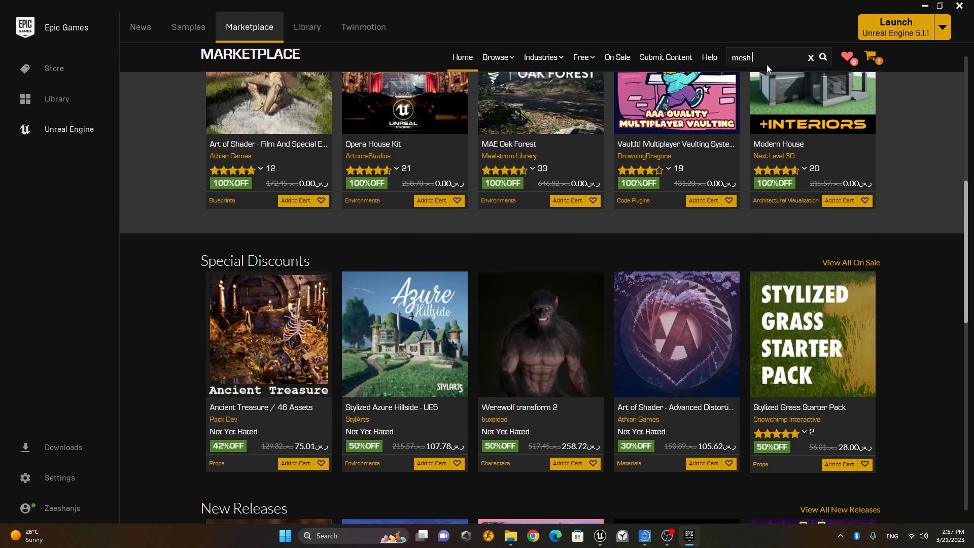
pyautogui.scroll(-12, 766, 65)
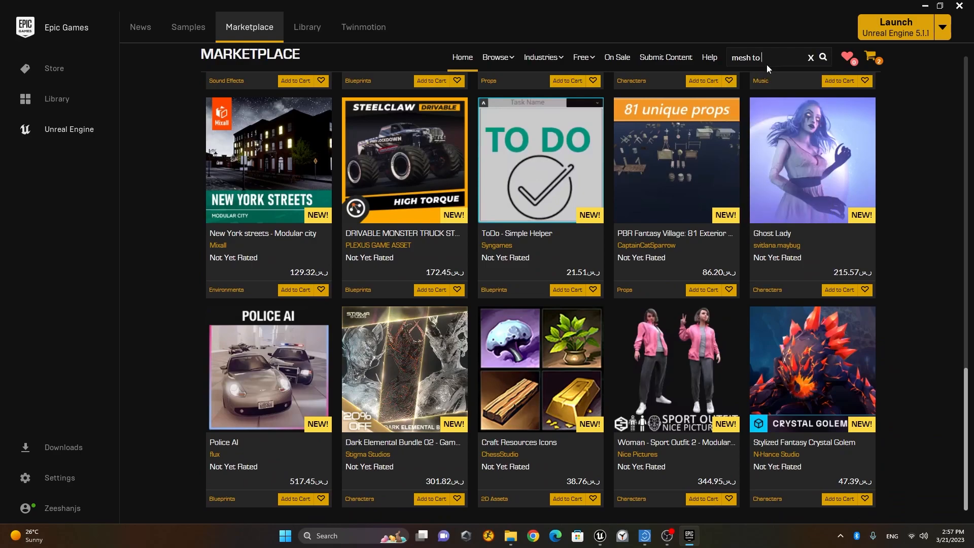
pyautogui.write('to meta human')
pyautogui.press('Return')
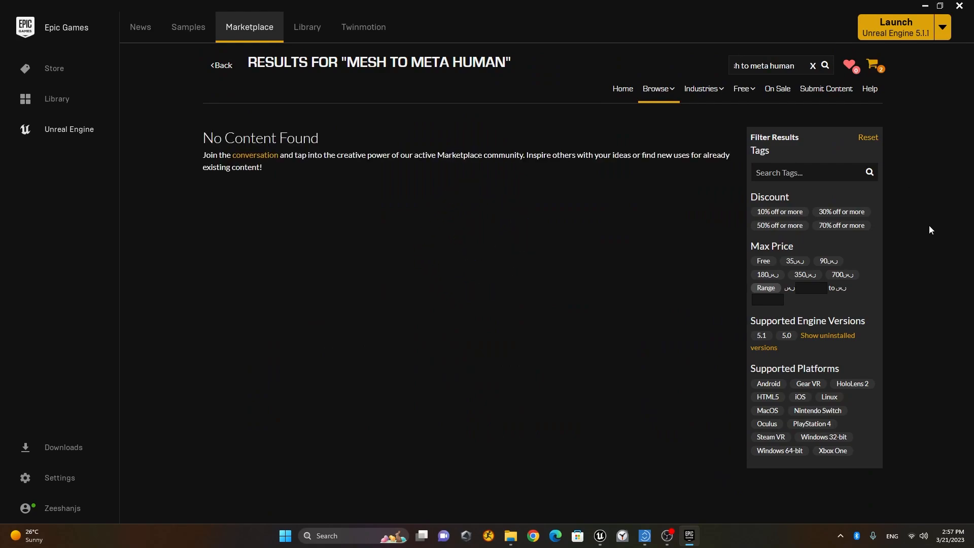
pyautogui.click(772, 65)
pyautogui.press('BackSpace')
pyautogui.press('Return')
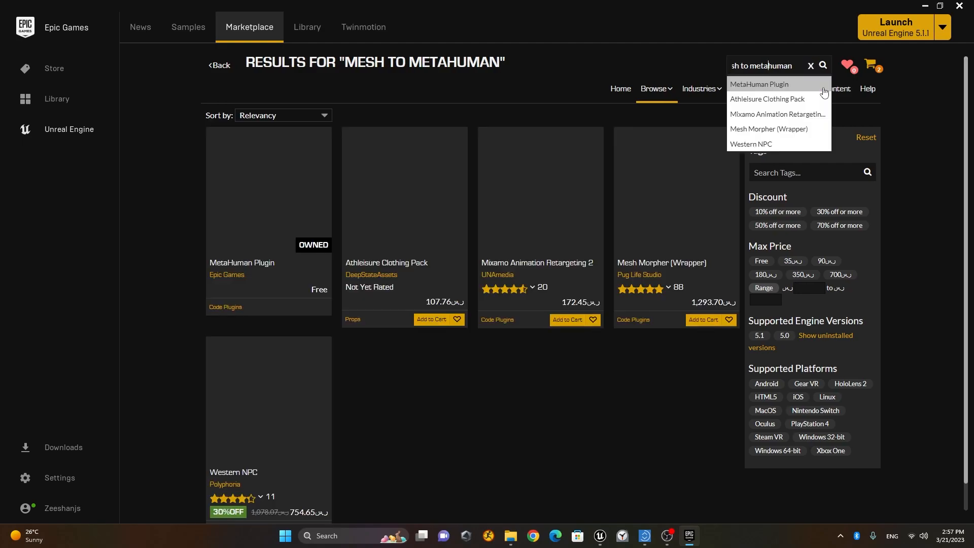
pyautogui.click(524, 411)
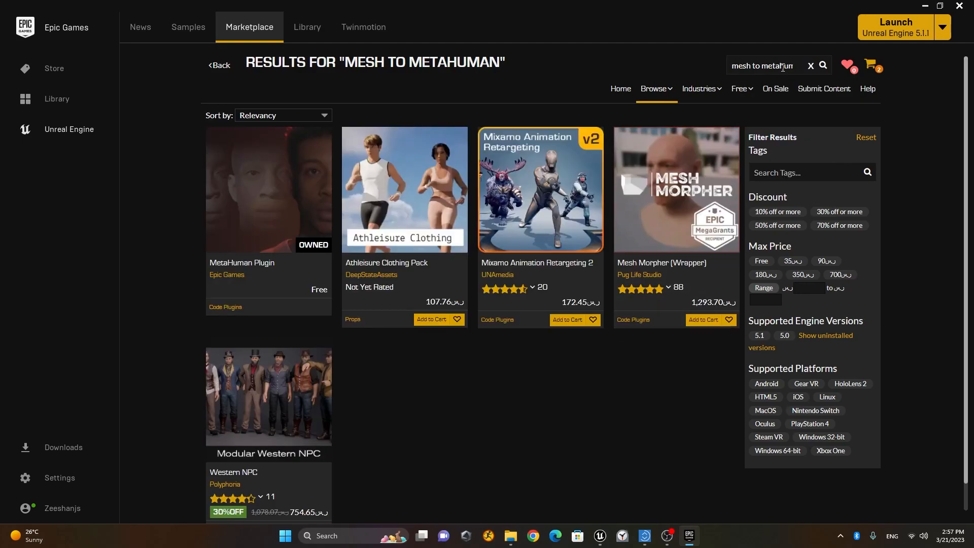
# Step: Open the product page of the MetaHuman Plugin from the search results
pyautogui.click(764, 66)
pyautogui.click(768, 68)
pyautogui.moveTo(287, 227)
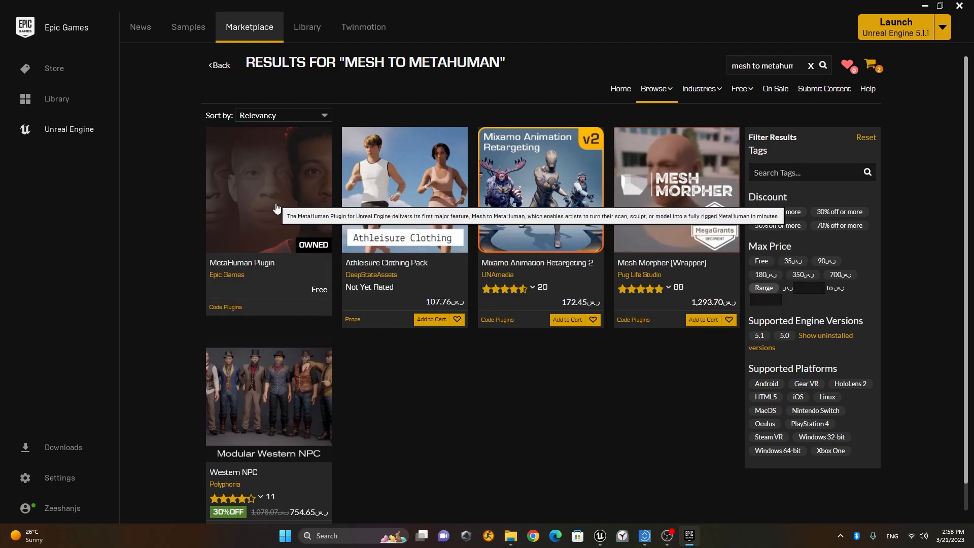
pyautogui.click(285, 236)
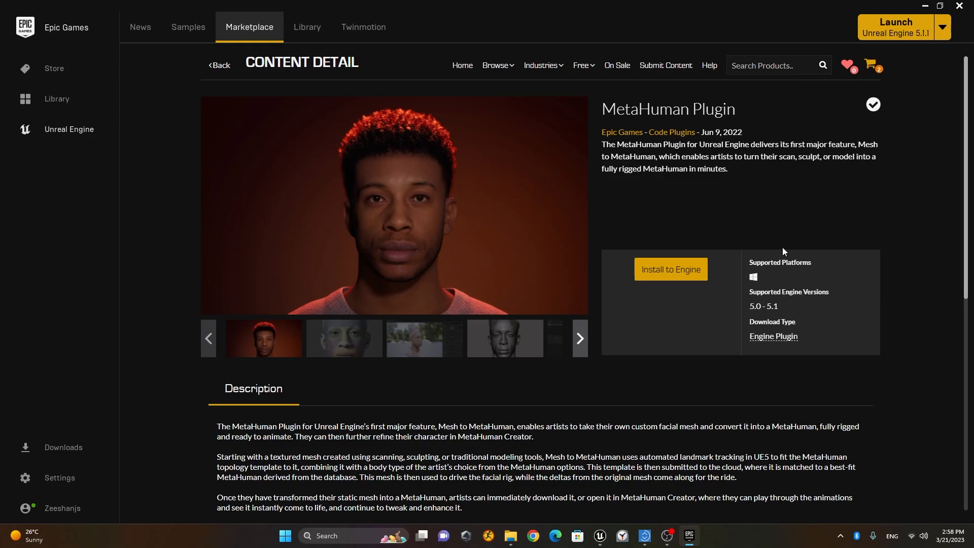
# Step: Close the launcher, switch to Unreal Editor and enable the experimental MetaHuman plugin for the project
pyautogui.click(958, 7)
pyautogui.click(613, 538)
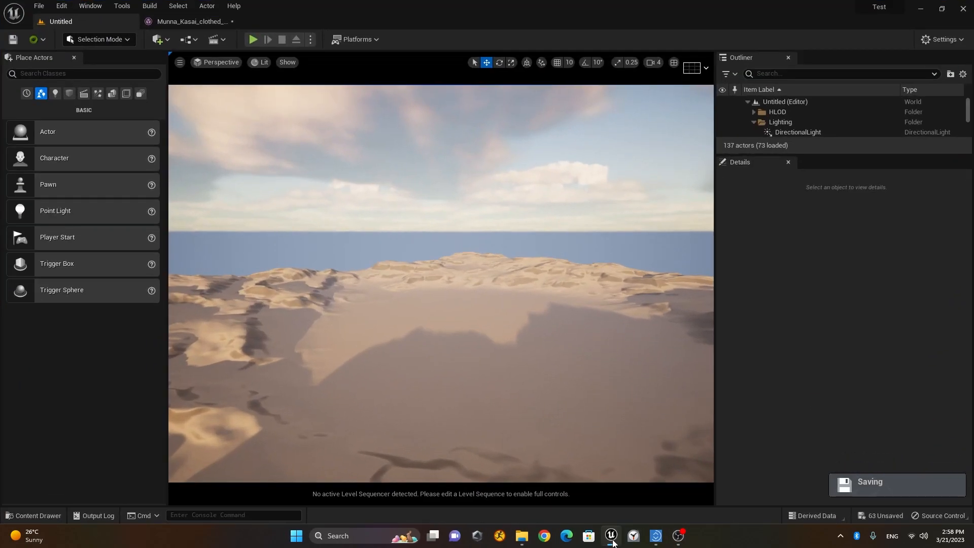
pyautogui.click(944, 39)
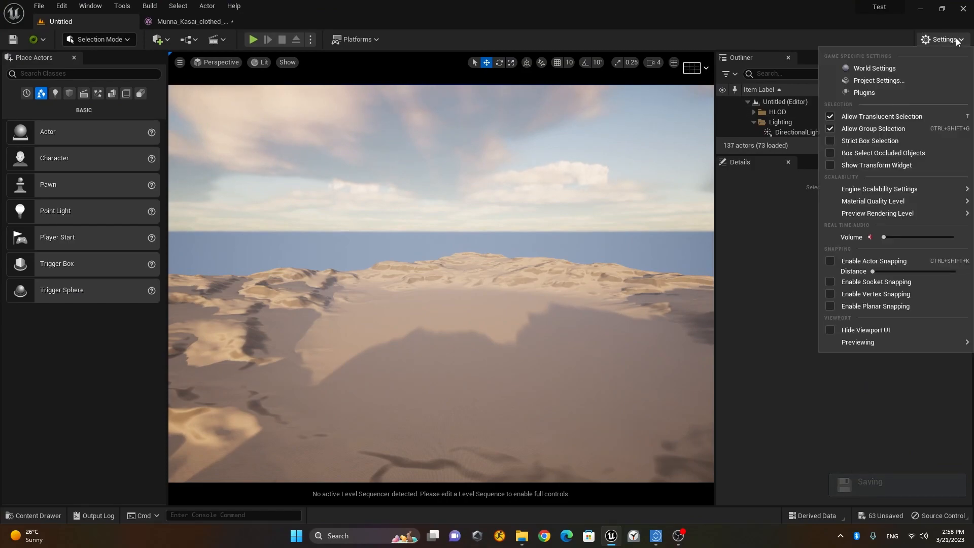
pyautogui.click(894, 91)
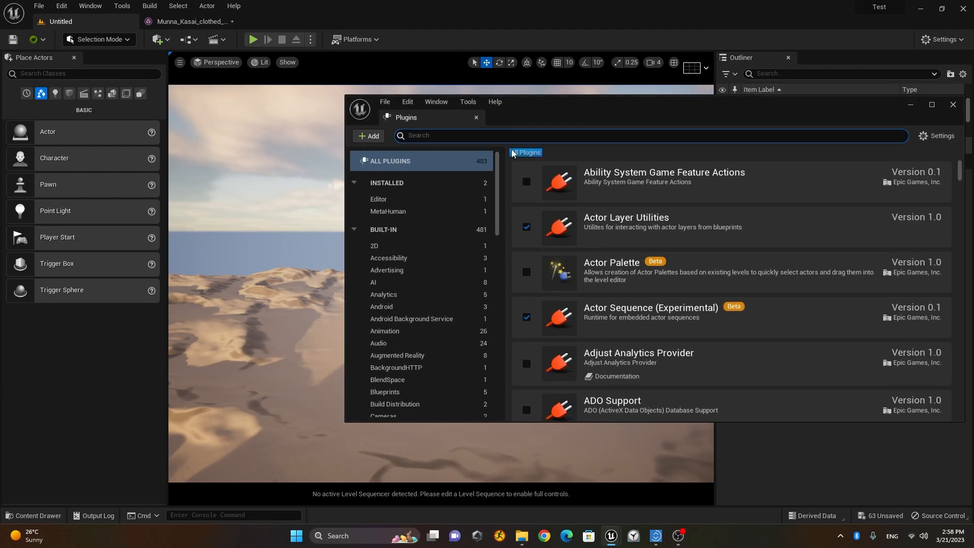
pyautogui.write('meta')
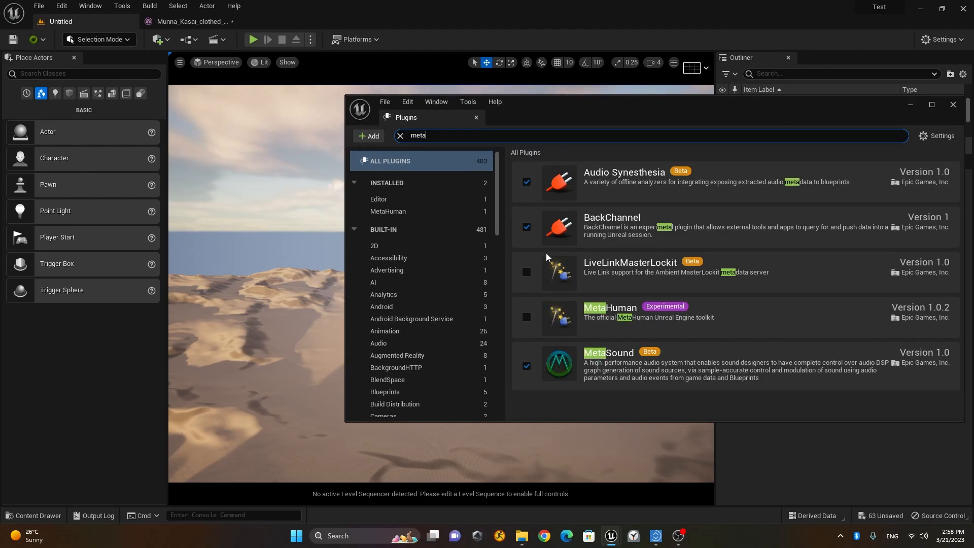
pyautogui.moveTo(728, 111); pyautogui.dragTo(568, 118)
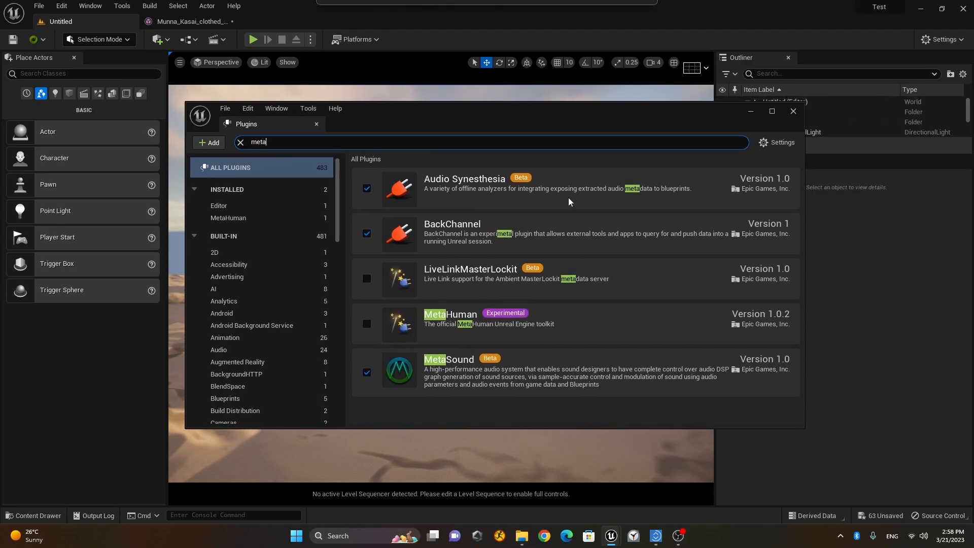
pyautogui.click(367, 325)
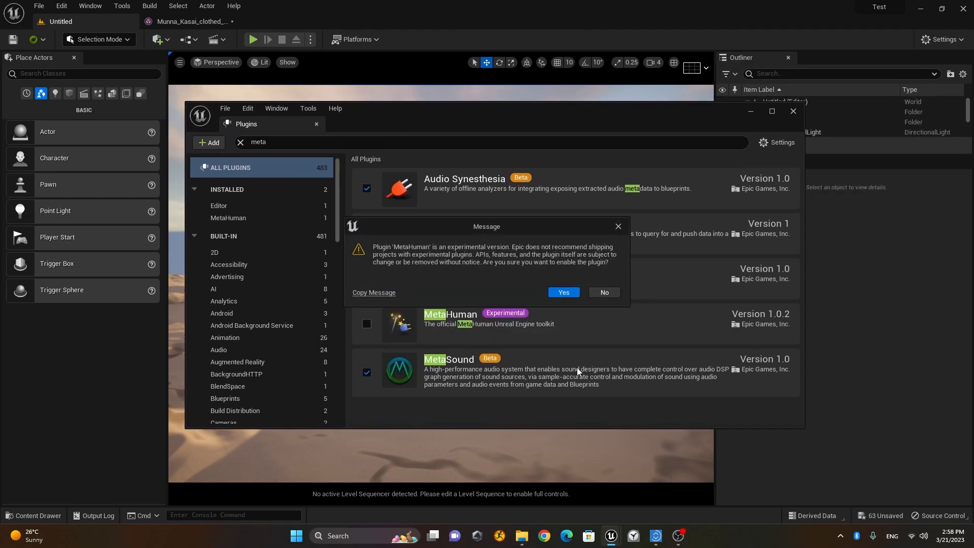
pyautogui.click(566, 293)
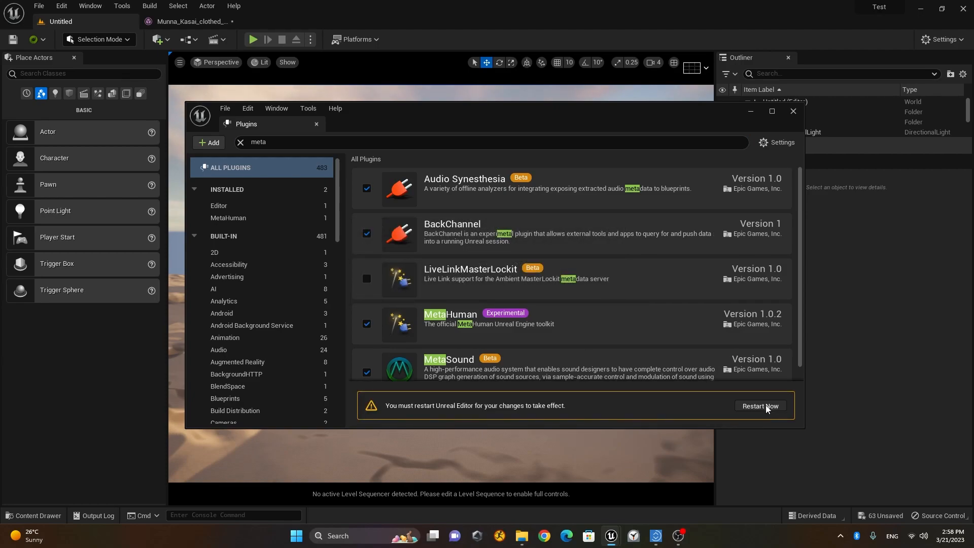
# Step: Restart the editor, saving all listed content, and close the plugin manager once it reopens
pyautogui.click(766, 406)
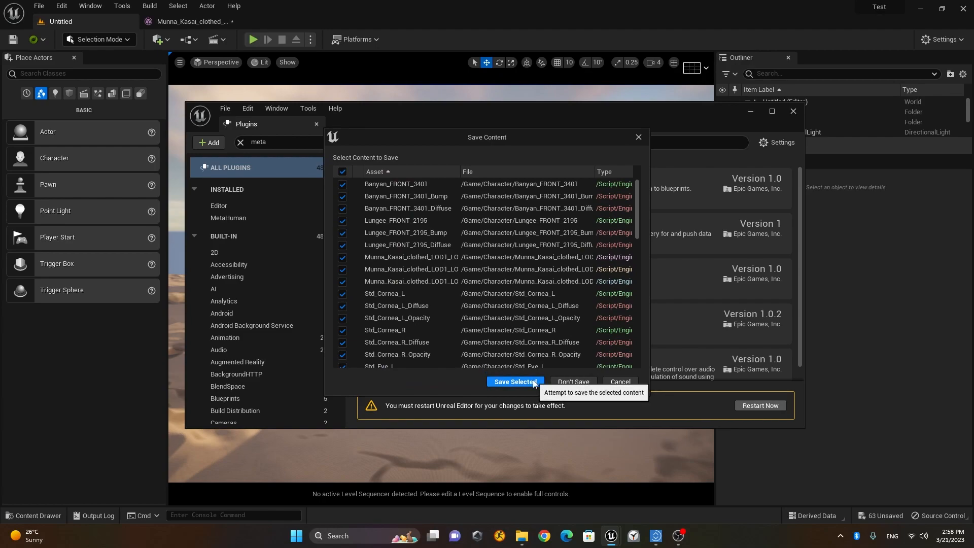
pyautogui.click(516, 382)
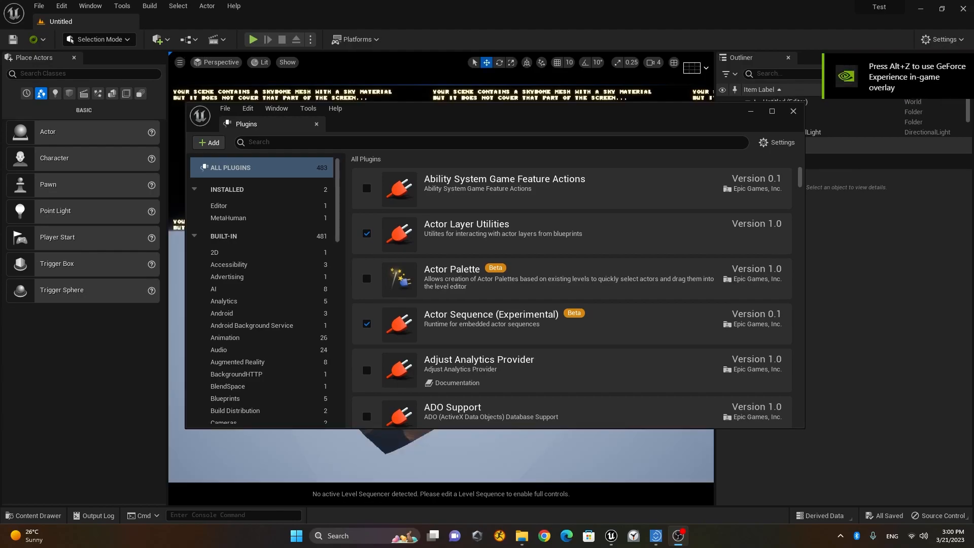
pyautogui.click(793, 112)
pyautogui.click(938, 489)
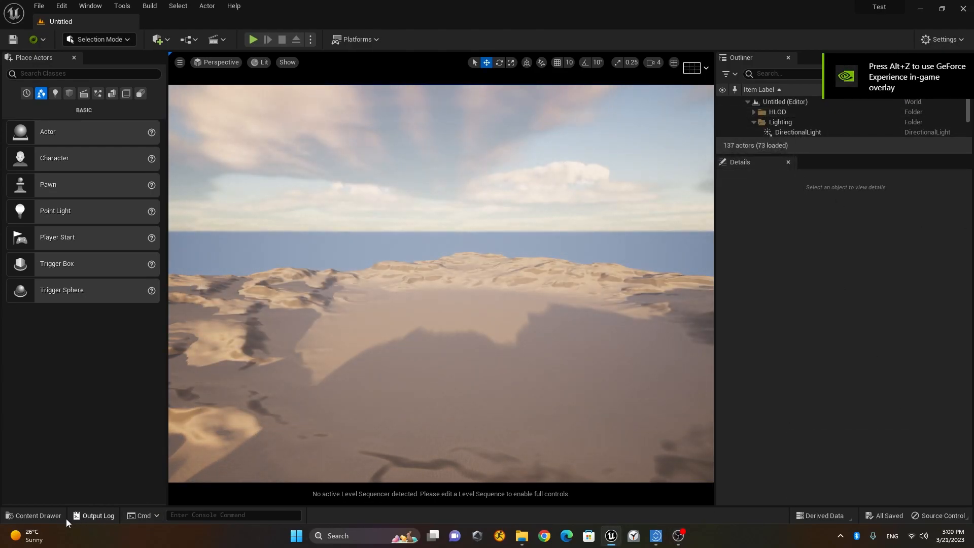
# Step: Open the Munna_Kasai_clothed skeletal mesh from the Character folder in its asset editor
pyautogui.click(53, 516)
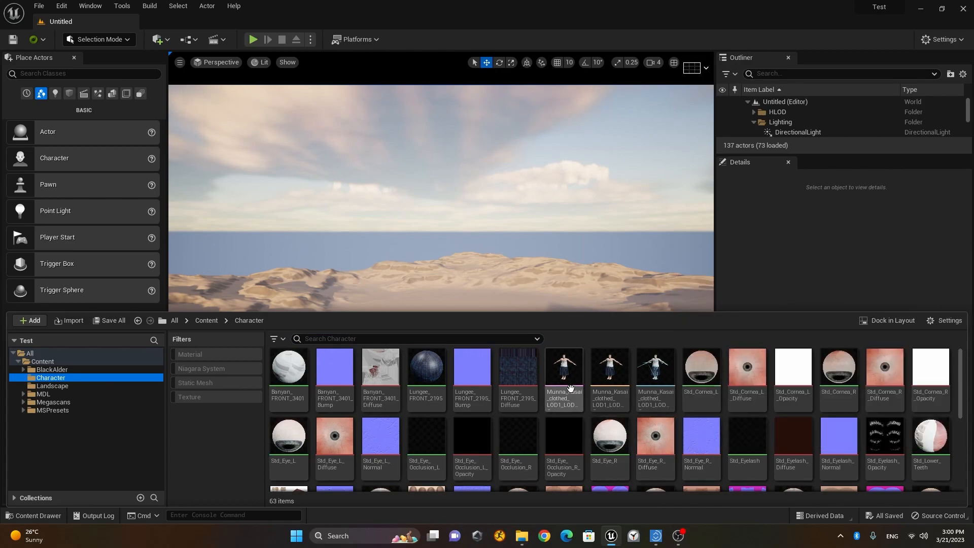
pyautogui.moveTo(628, 408)
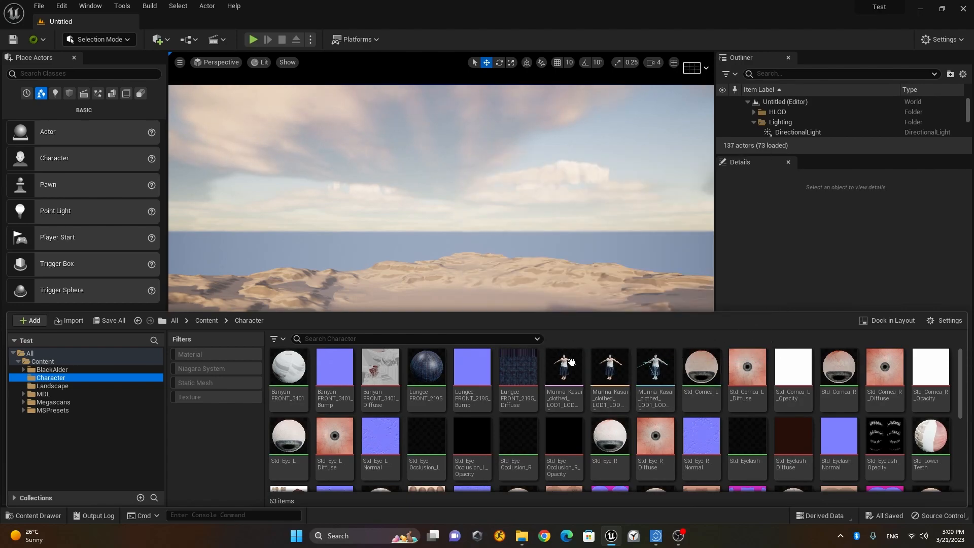
pyautogui.click(564, 373)
pyautogui.doubleClick(564, 373)
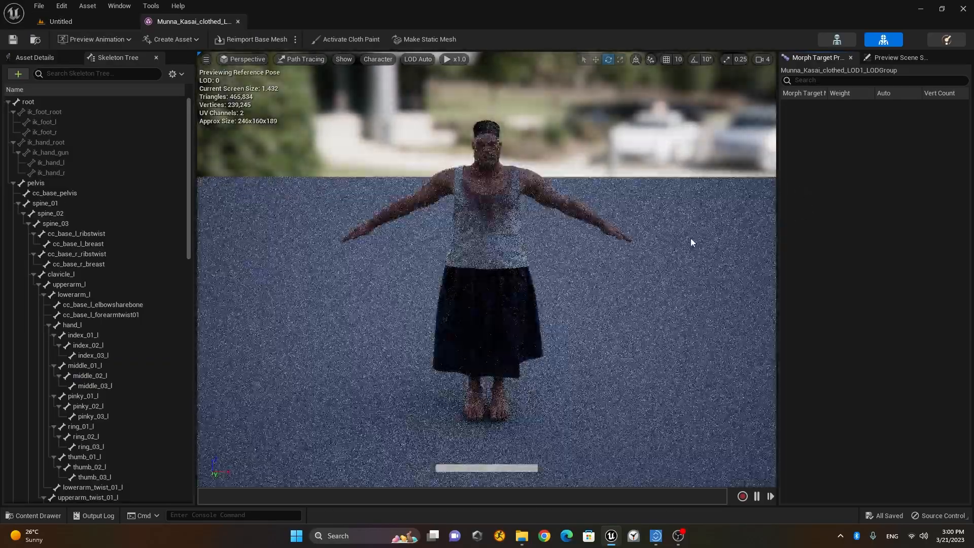
# Step: Examine the character's head and face up close in the mesh preview, then close the mesh editor
pyautogui.scroll(8, 599, 318)
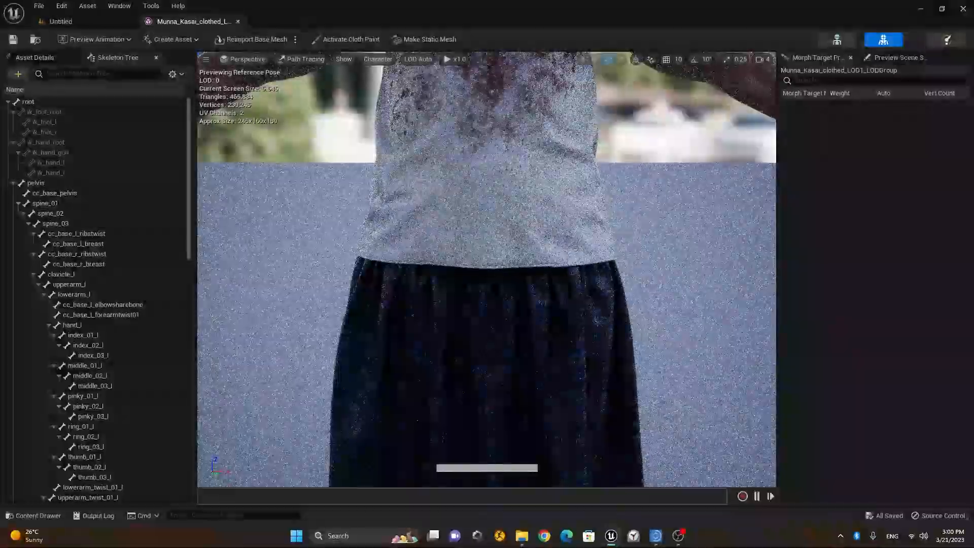
pyautogui.moveTo(598, 318); pyautogui.dragTo(599, 282, button='middle')
pyautogui.keyDown('alt'); pyautogui.moveTo(599, 281); pyautogui.dragTo(599, 267); pyautogui.keyUp('alt')
pyautogui.scroll(5, 488, 269)
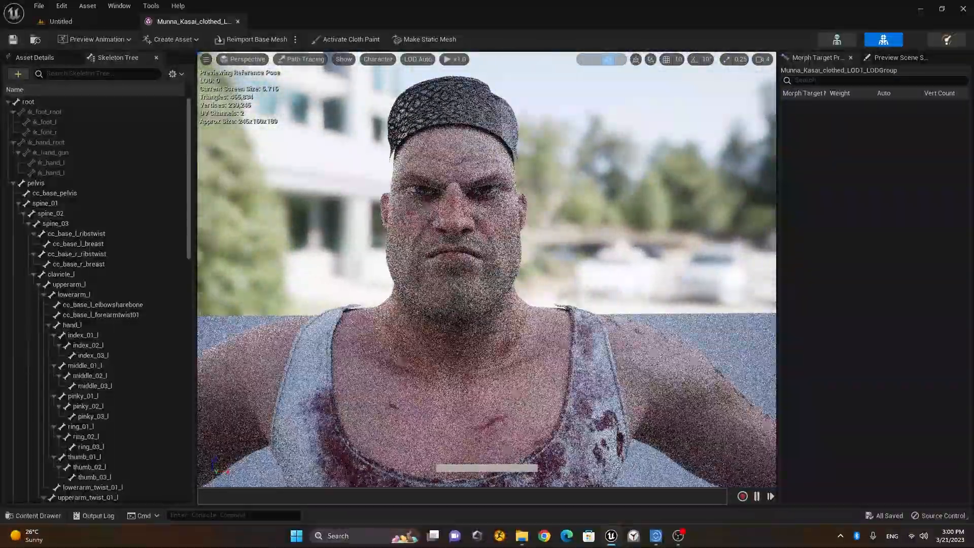
pyautogui.scroll(4, 441, 213)
pyautogui.keyDown('alt'); pyautogui.moveTo(441, 213); pyautogui.dragTo(436, 229); pyautogui.keyUp('alt')
pyautogui.moveTo(437, 229); pyautogui.dragTo(441, 314, button='middle')
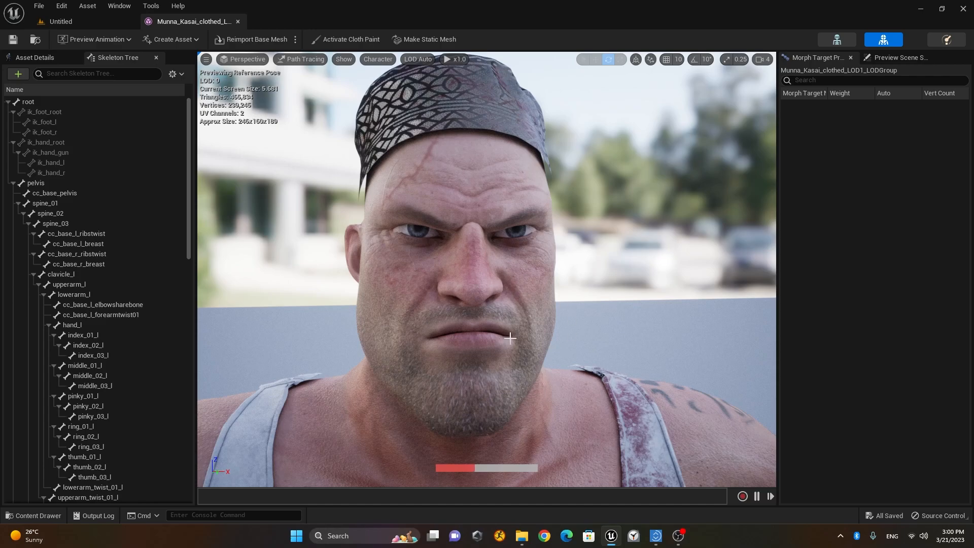
pyautogui.click(238, 21)
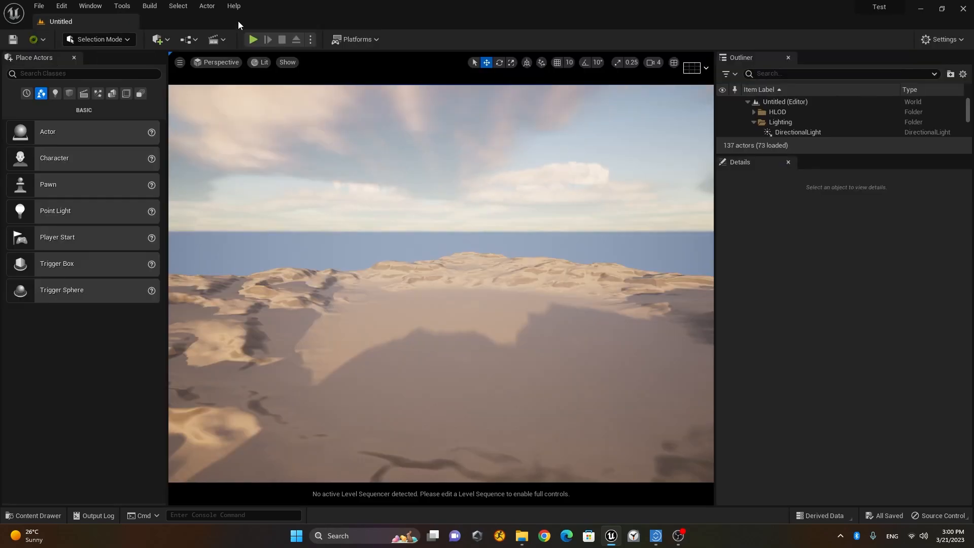
# Step: Create a MetaHuman Identity asset named Stylized_Character in the Character folder
pyautogui.click(32, 516)
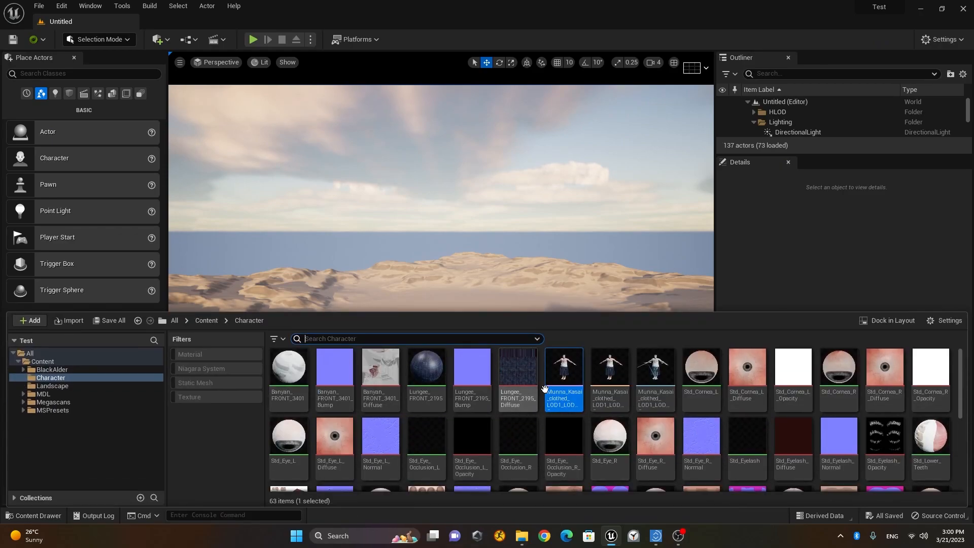
pyautogui.moveTo(564, 317)
pyautogui.mouseDown()
pyautogui.moveTo(543, 195)
pyautogui.moveTo(553, 337)
pyautogui.moveTo(551, 305)
pyautogui.mouseUp()
pyautogui.scroll(-4, 611, 412)
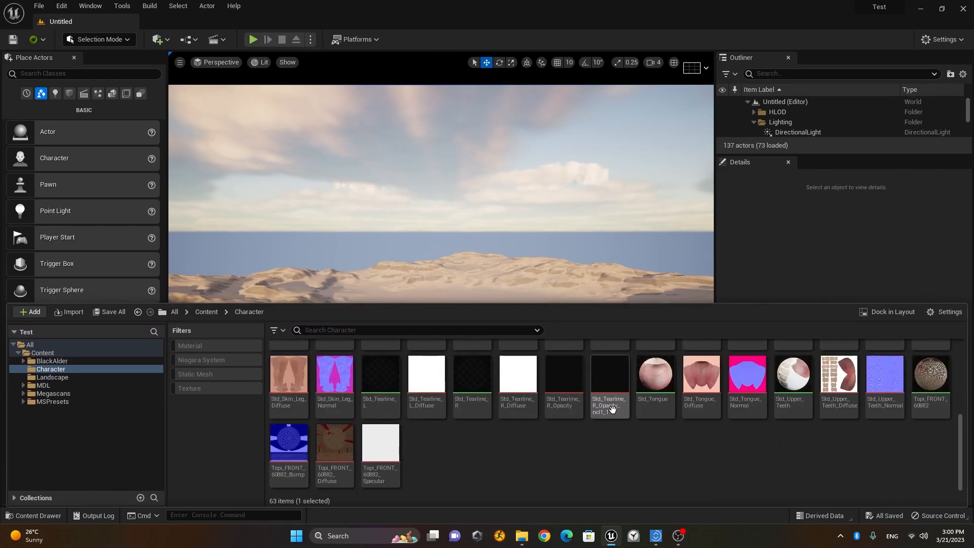
pyautogui.rightClick(420, 439)
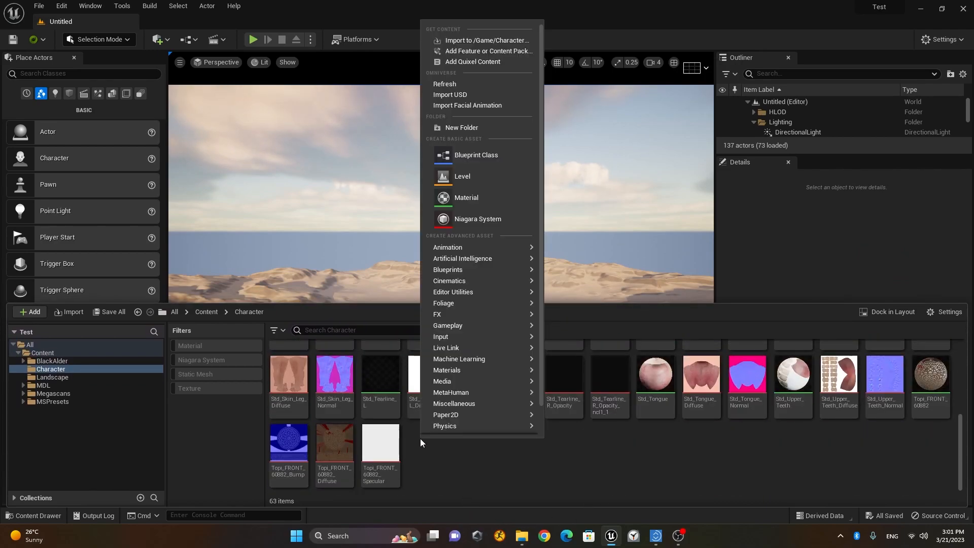
pyautogui.moveTo(460, 393)
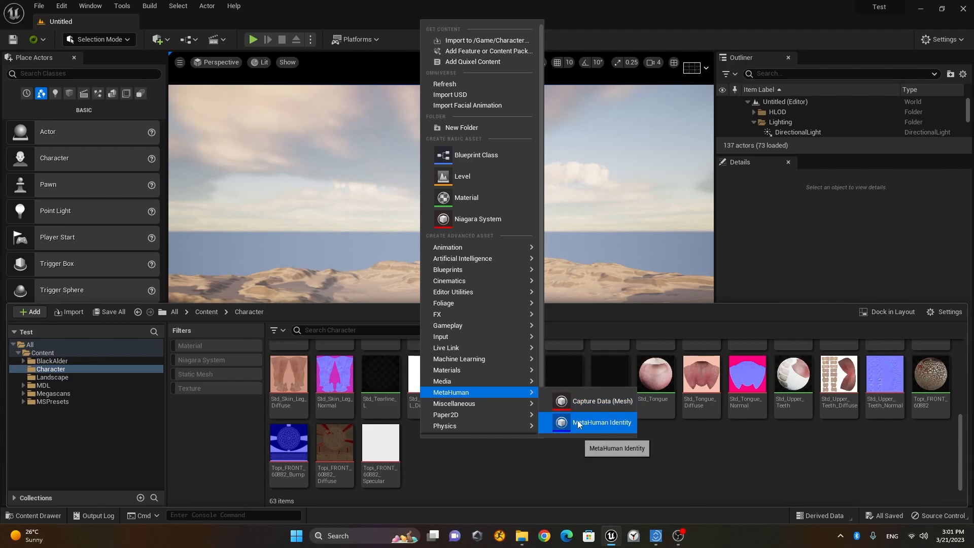
pyautogui.click(595, 424)
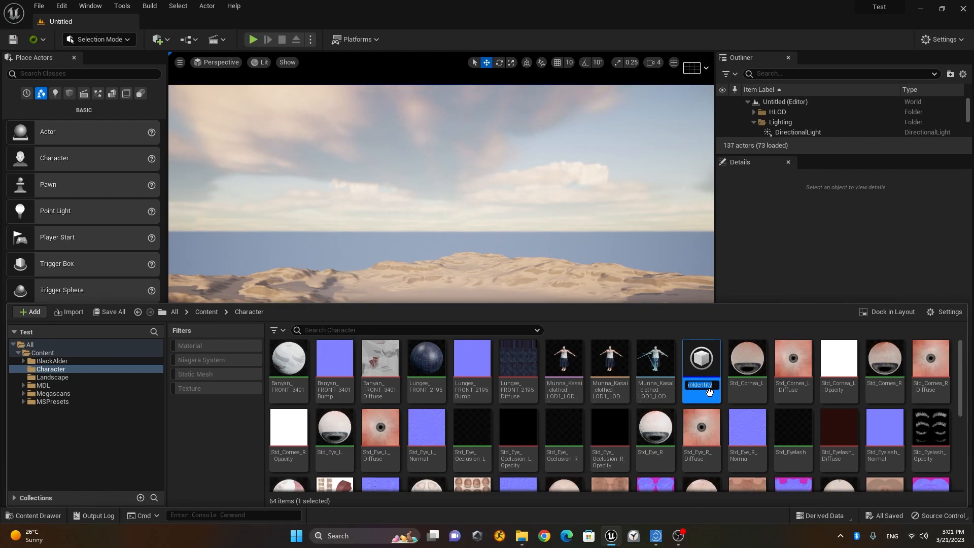
pyautogui.write('Styliz')
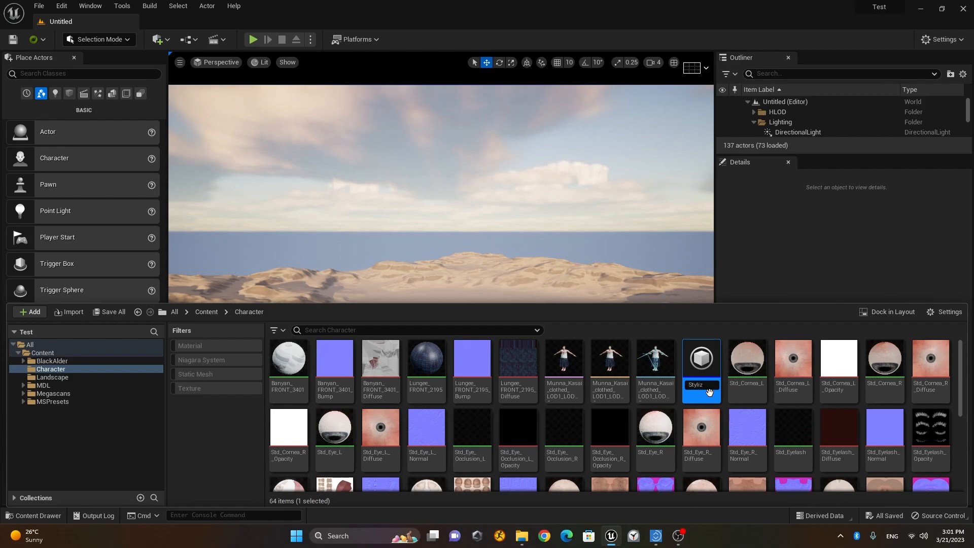
pyautogui.write('ed_Character')
pyautogui.press('Return')
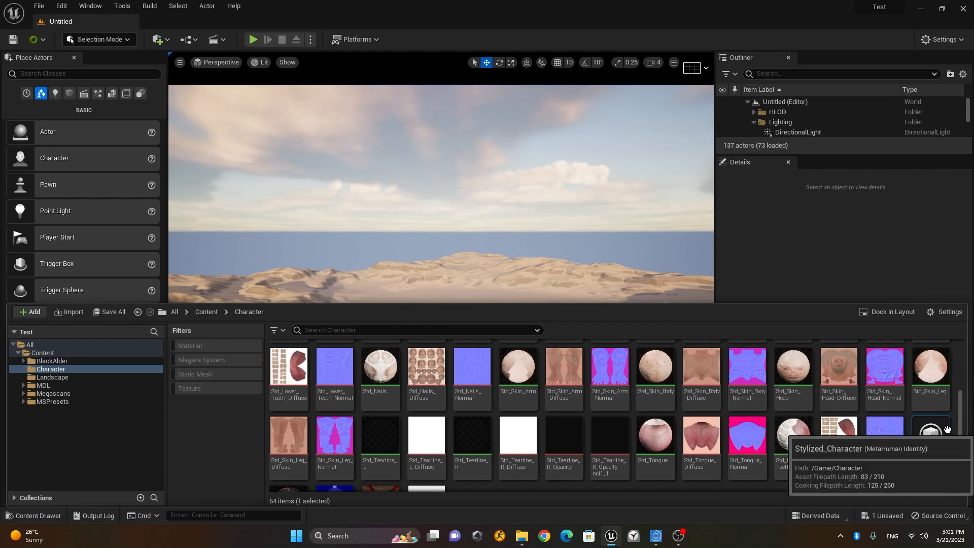
# Step: Open the Stylized_Character identity, choose to sign in with Epic Games, and dock its editor alongside the level editor
pyautogui.scroll(-1, 962, 434)
pyautogui.doubleClick(928, 378)
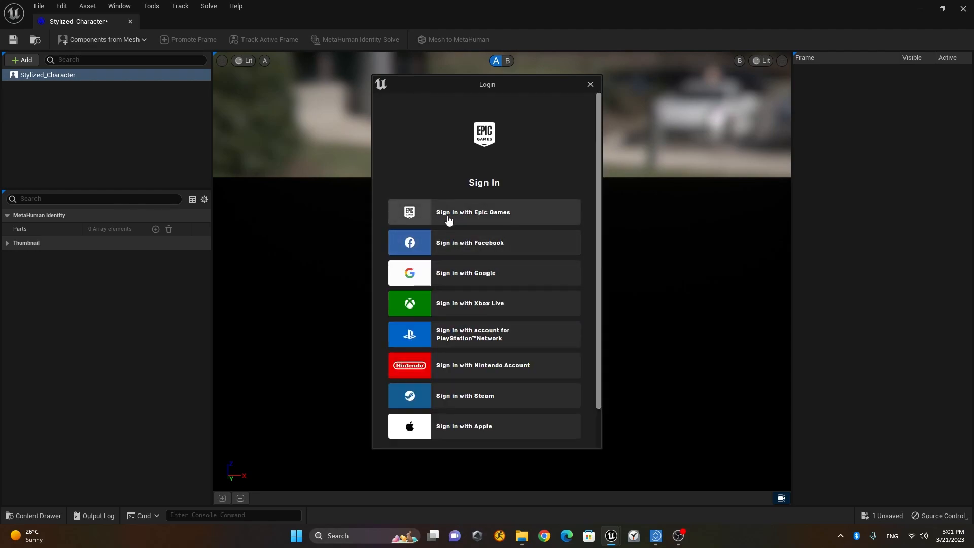
pyautogui.click(525, 217)
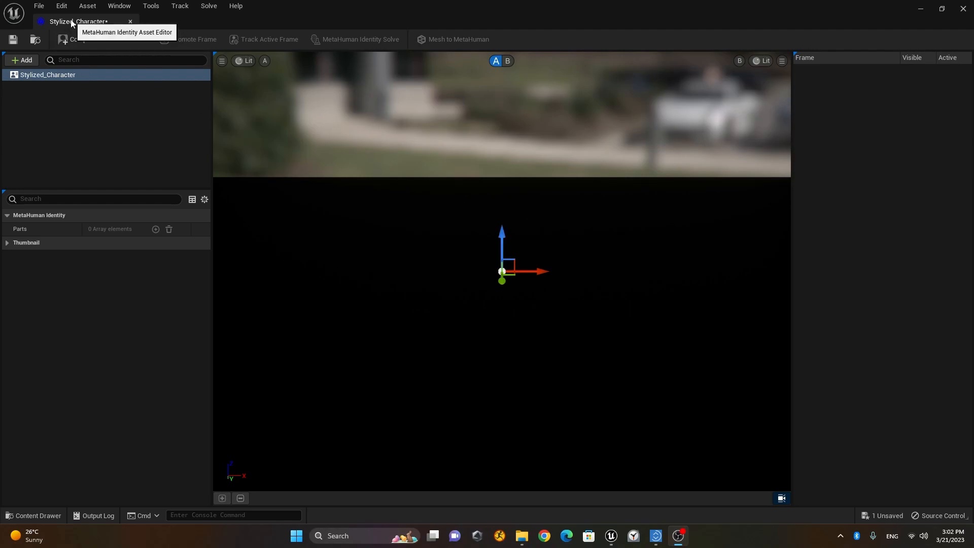
pyautogui.moveTo(75, 29); pyautogui.dragTo(166, 23)
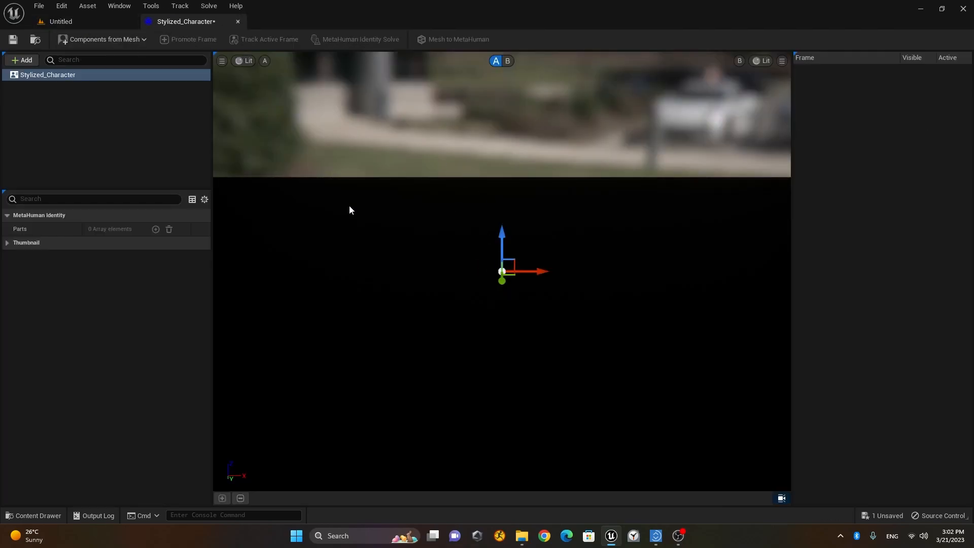
pyautogui.moveTo(504, 303); pyautogui.dragTo(494, 265)
pyautogui.moveTo(532, 286); pyautogui.dragTo(534, 441, button='middle')
pyautogui.moveTo(531, 286); pyautogui.dragTo(548, 262)
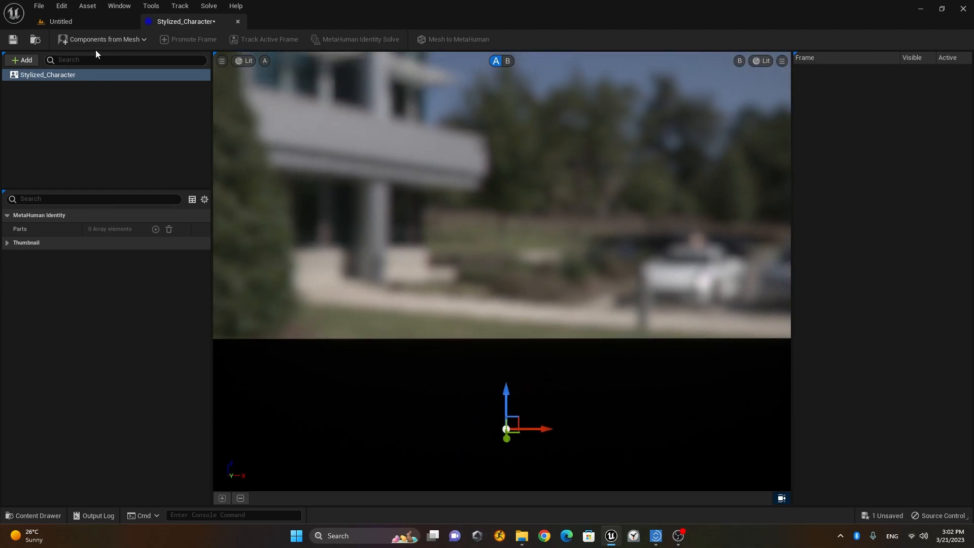
# Step: Create the identity's components from the Munna_Kasai_clothed_LOD1_LODGroup skeletal mesh, after locating it in the Character folder
pyautogui.click(96, 23)
pyautogui.click(53, 511)
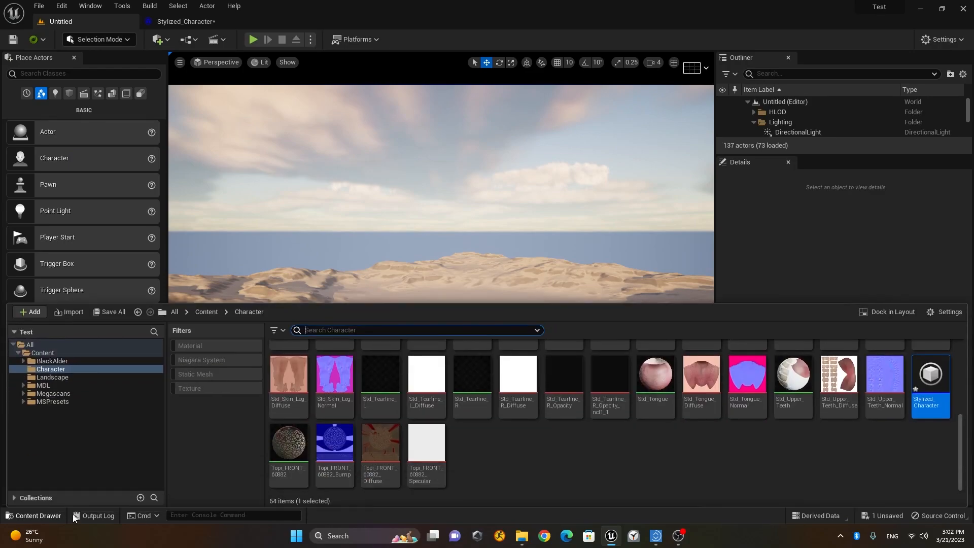
pyautogui.scroll(-2, 752, 437)
pyautogui.scroll(1, 751, 438)
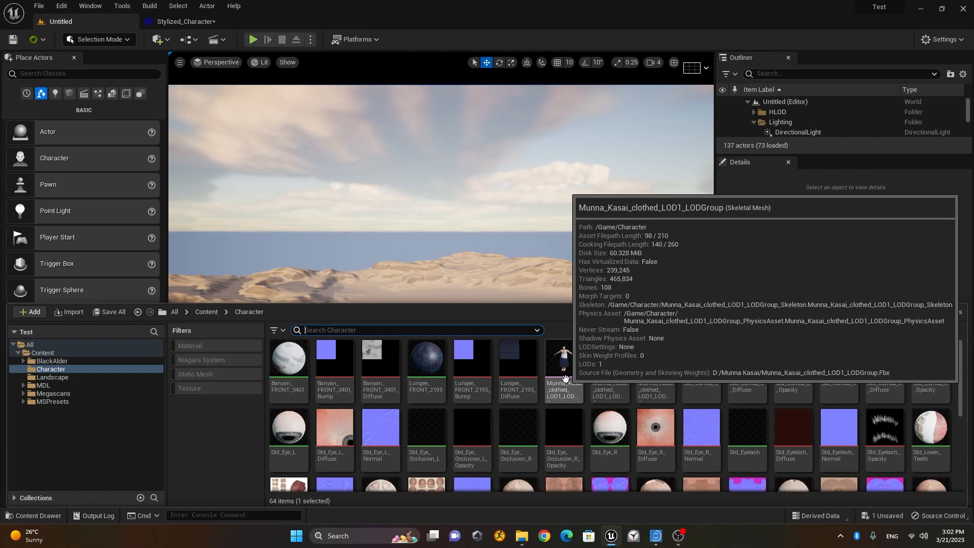
pyautogui.click(186, 21)
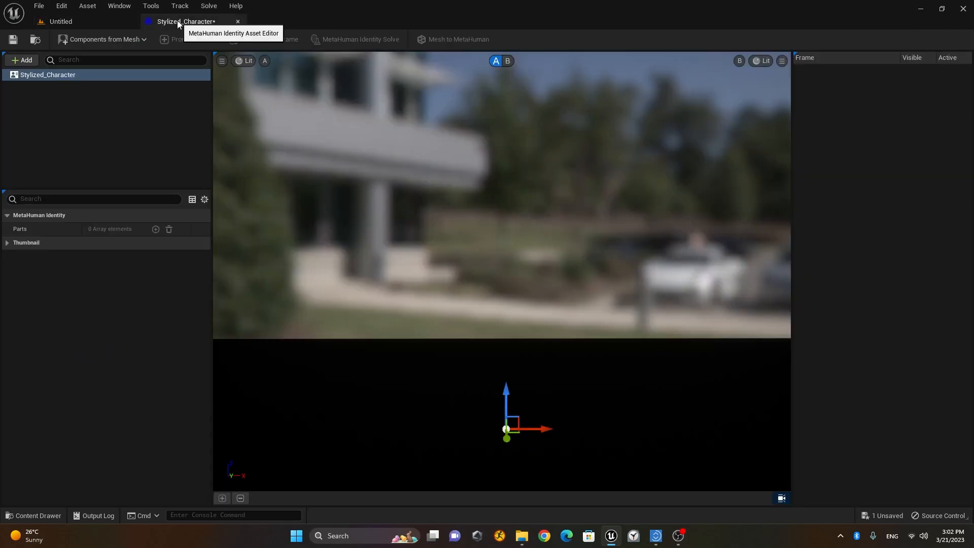
pyautogui.click(141, 40)
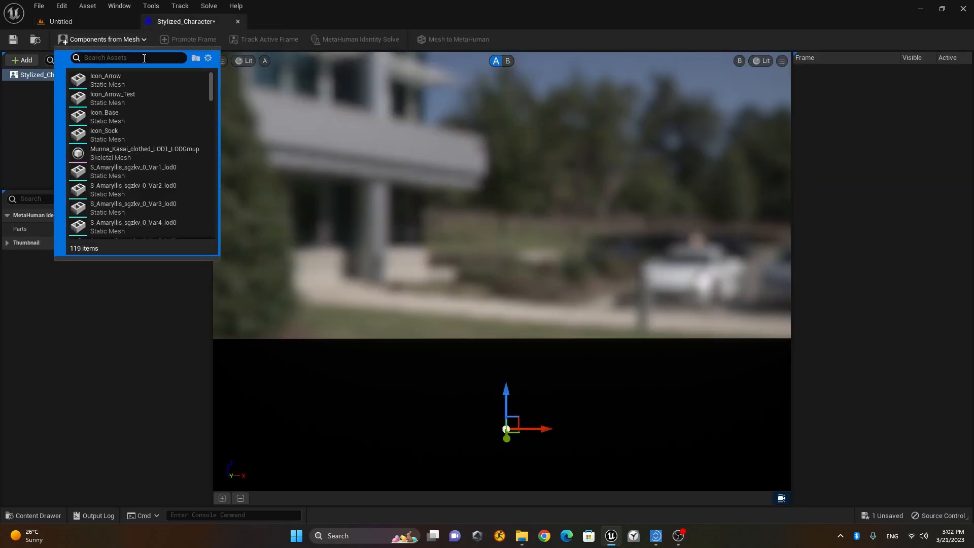
pyautogui.write('munna')
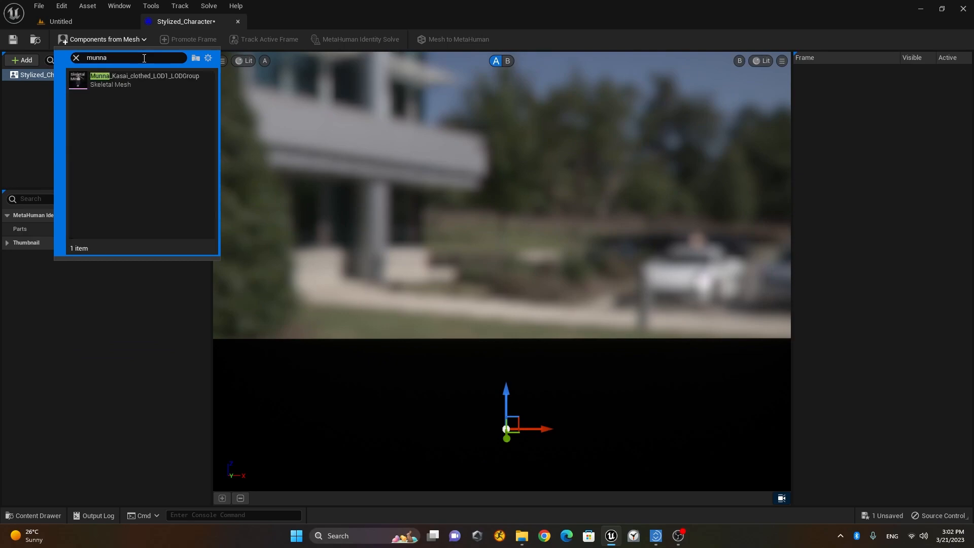
pyautogui.click(154, 80)
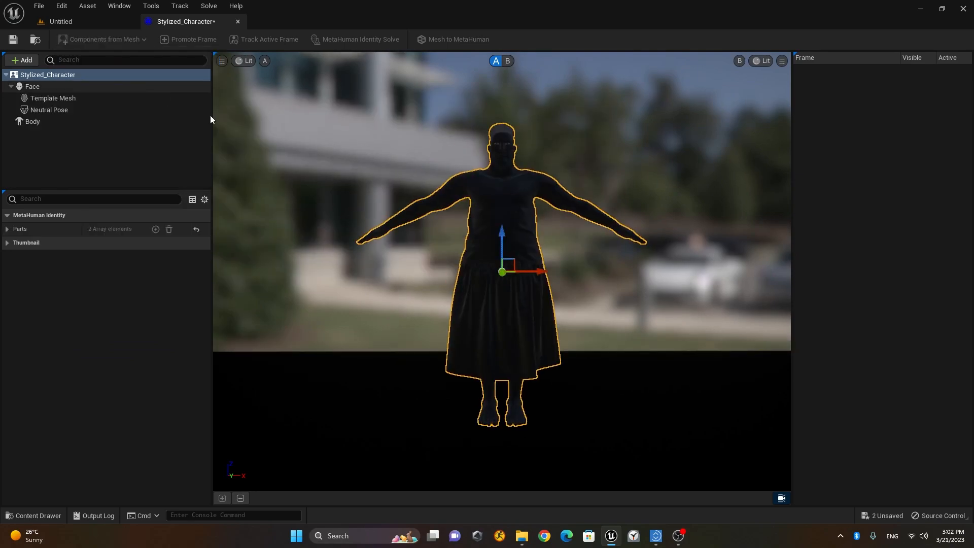
# Step: Brighten viewport A around the character's head by setting the EV100 exposure to -2.9
pyautogui.scroll(3, 563, 219)
pyautogui.moveTo(481, 170); pyautogui.dragTo(481, 92, button='middle')
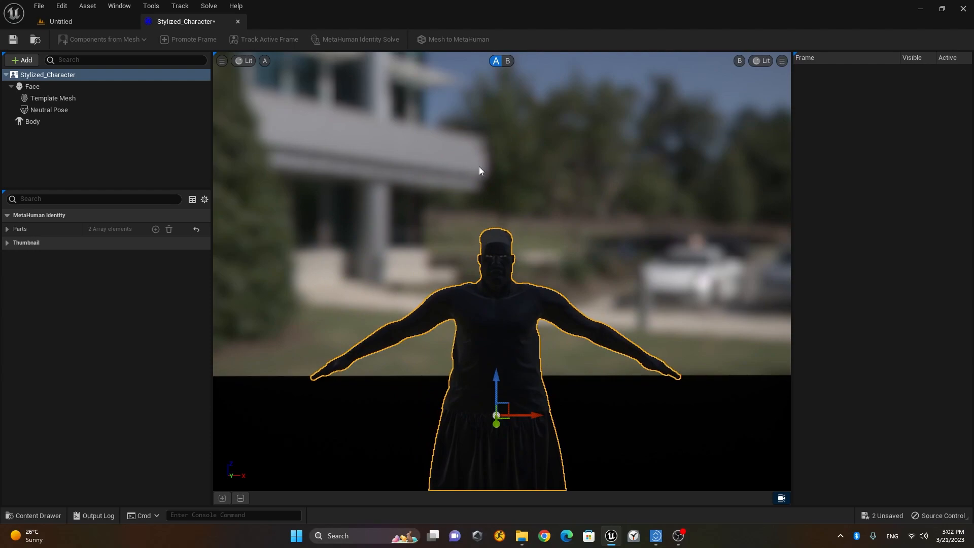
pyautogui.scroll(6, 464, 296)
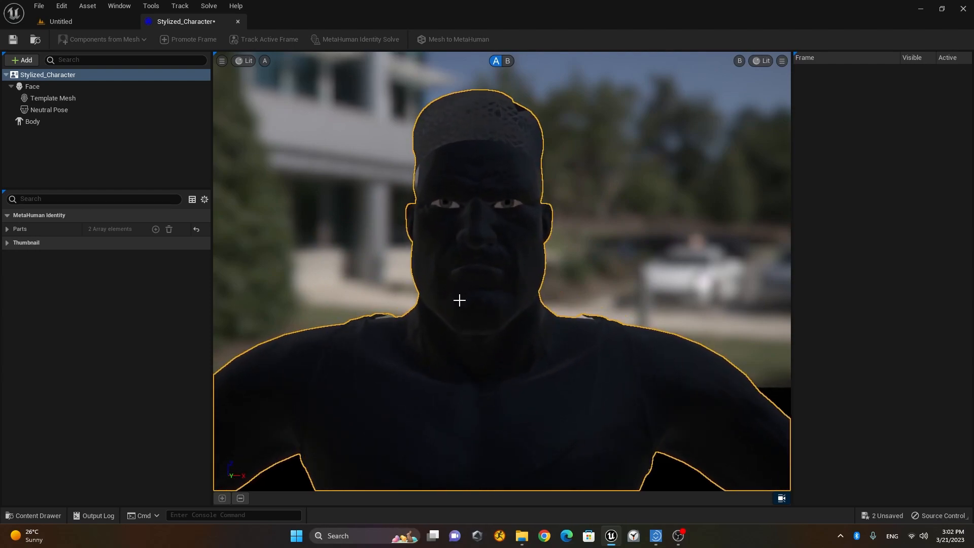
pyautogui.click(244, 61)
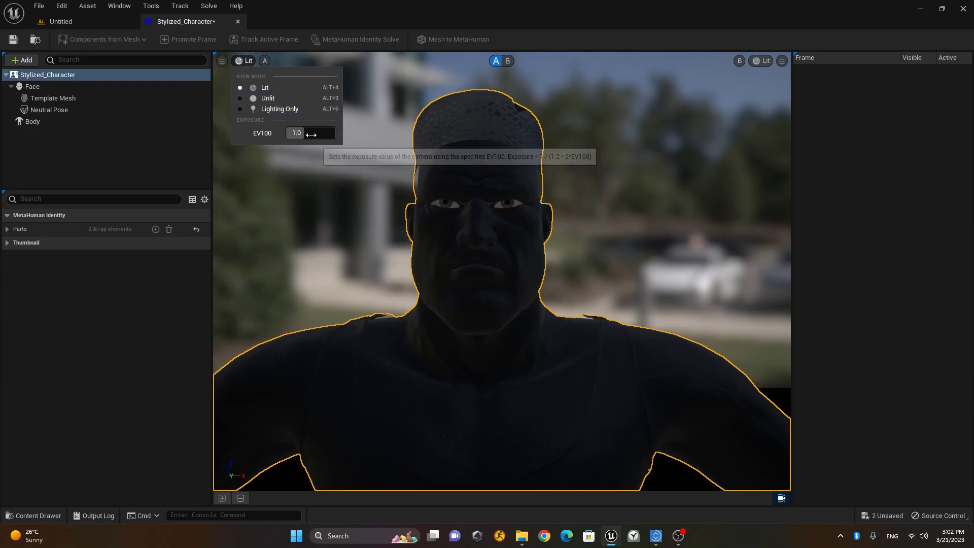
pyautogui.moveTo(305, 134)
pyautogui.mouseDown()
pyautogui.moveTo(324, 133)
pyautogui.moveTo(293, 133)
pyautogui.mouseUp()
# Step: Frame the character's face from the front in viewport A, with the Neutral Pose selected
pyautogui.moveTo(386, 203); pyautogui.dragTo(406, 203)
pyautogui.moveTo(393, 269); pyautogui.dragTo(411, 263)
pyautogui.moveTo(393, 268); pyautogui.dragTo(427, 268, button='right')
pyautogui.moveTo(437, 266); pyautogui.dragTo(436, 335, button='middle')
pyautogui.moveTo(436, 266); pyautogui.dragTo(435, 249)
pyautogui.moveTo(512, 276); pyautogui.dragTo(514, 250, button='middle')
pyautogui.moveTo(509, 296); pyautogui.dragTo(509, 286)
pyautogui.moveTo(508, 296); pyautogui.dragTo(531, 297, button='right')
pyautogui.click(500, 304)
pyautogui.moveTo(519, 303); pyautogui.dragTo(519, 322, button='middle')
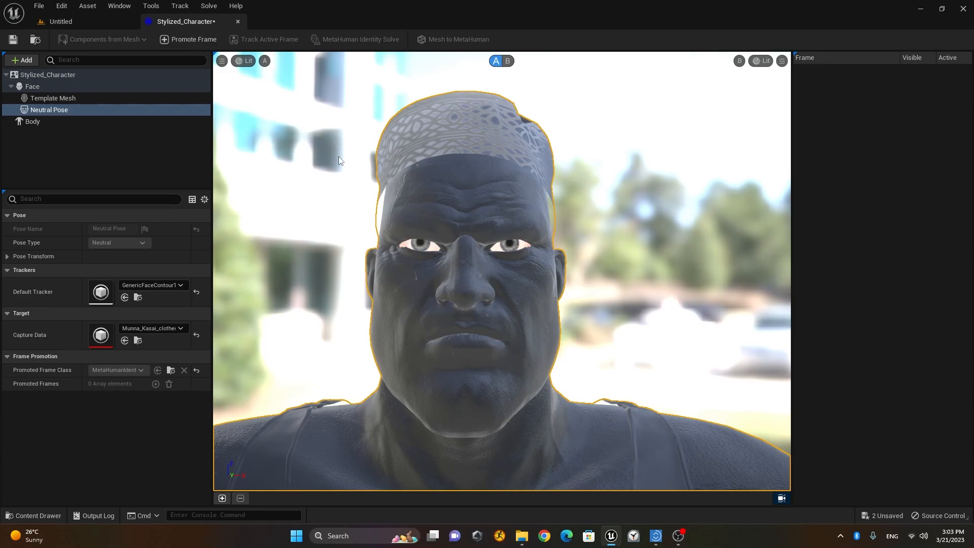
# Step: Set the camera's field of view to 20 and reframe the whole head facing straight forward
pyautogui.click(222, 62)
pyautogui.click(314, 99)
pyautogui.write('2')
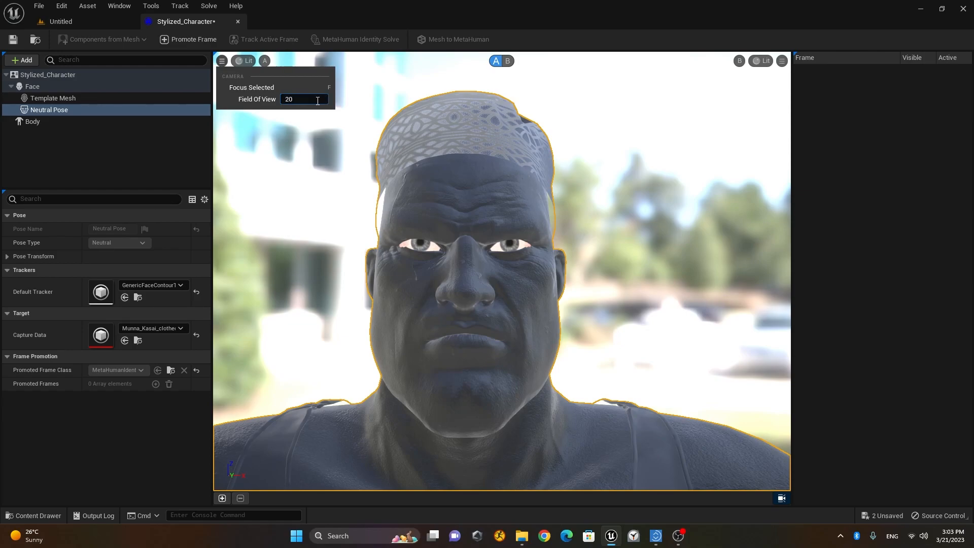
pyautogui.write('0')
pyautogui.press('Return')
pyautogui.keyDown('alt'); pyautogui.moveTo(506, 233); pyautogui.dragTo(506, 234, button='right'); pyautogui.keyUp('alt')
pyautogui.scroll(-4, 507, 233)
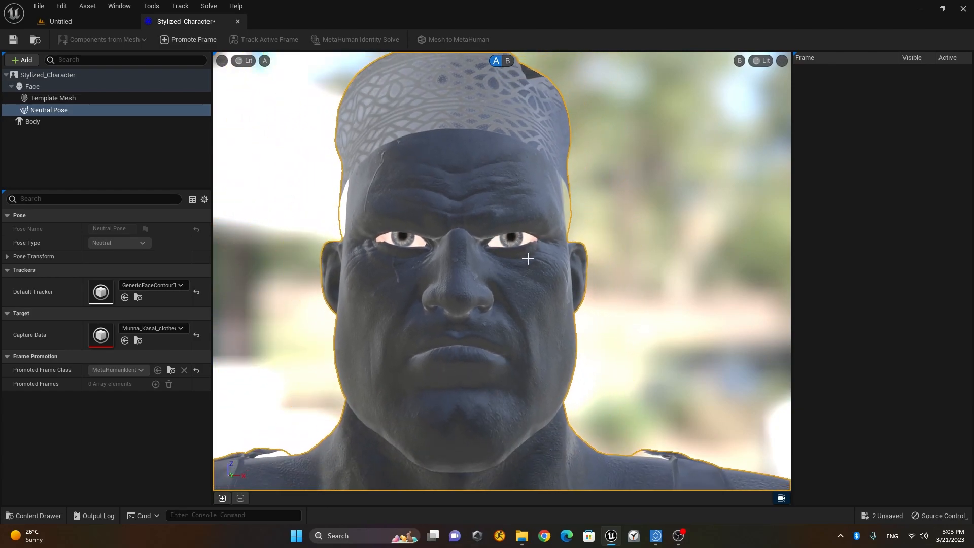
pyautogui.moveTo(522, 266)
pyautogui.mouseDown(button='middle')
pyautogui.moveTo(574, 266)
pyautogui.moveTo(555, 274)
pyautogui.moveTo(523, 266)
pyautogui.mouseUp(button='middle')
pyautogui.keyDown('alt'); pyautogui.moveTo(524, 268); pyautogui.dragTo(524, 267, button='right'); pyautogui.keyUp('alt')
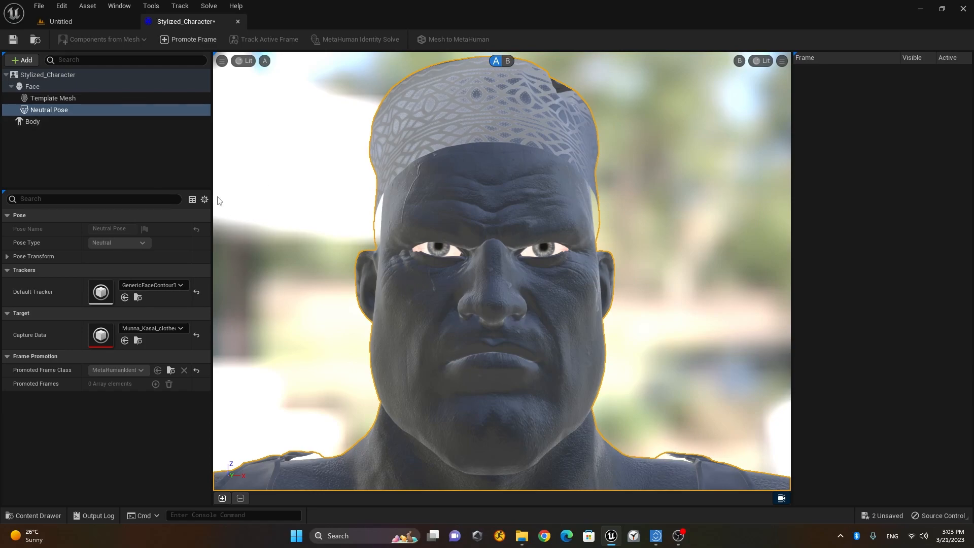
# Step: Promote the current front view as a frame of the Neutral Pose and set its tracking mode to Autotracking On
pyautogui.click(56, 115)
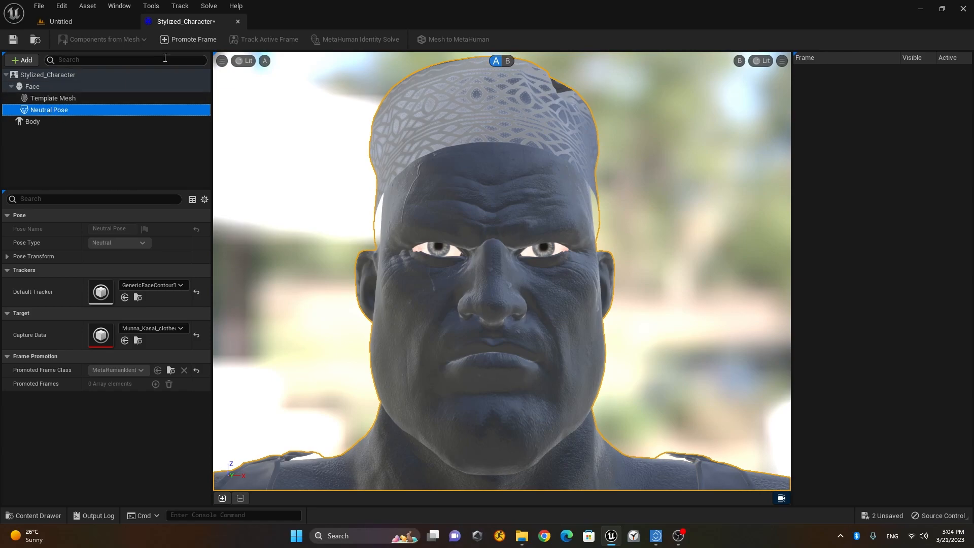
pyautogui.click(192, 42)
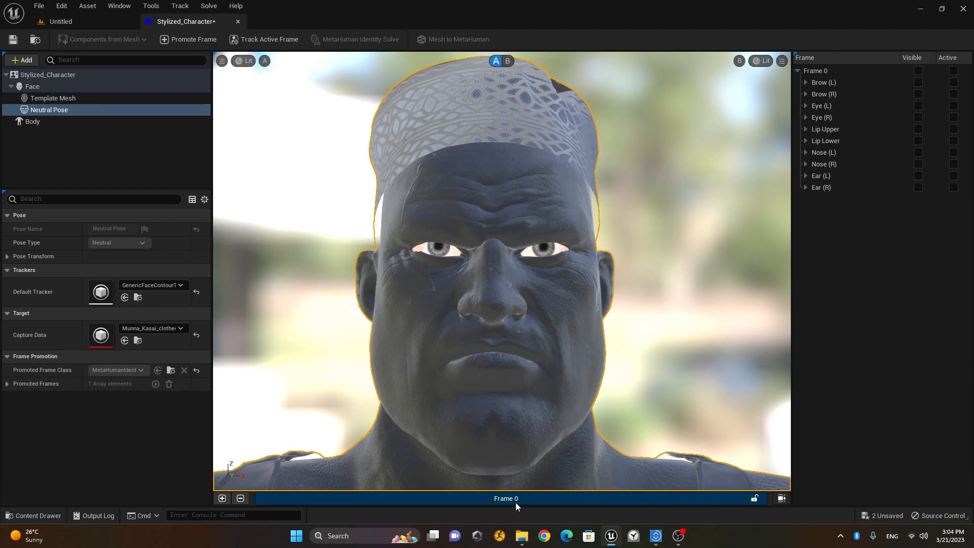
pyautogui.click(750, 498)
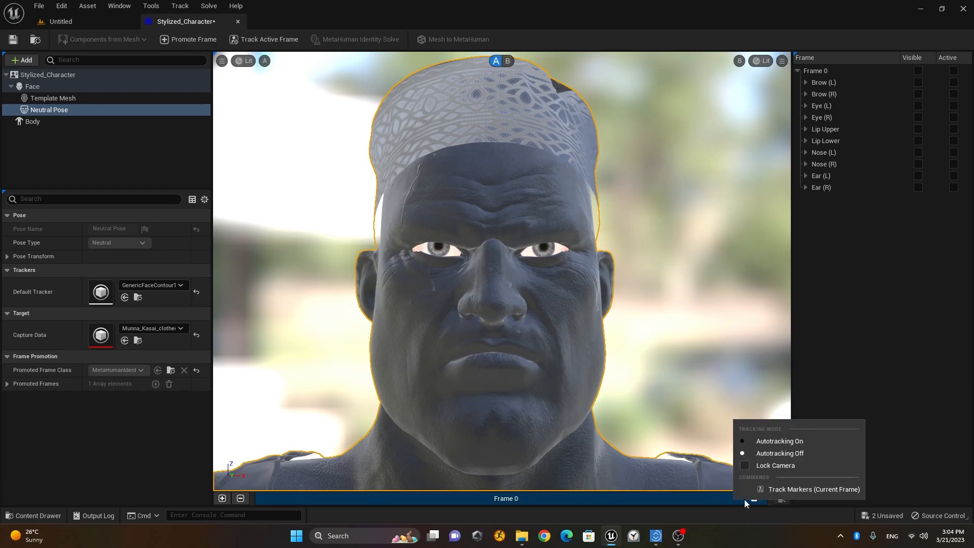
pyautogui.click(781, 443)
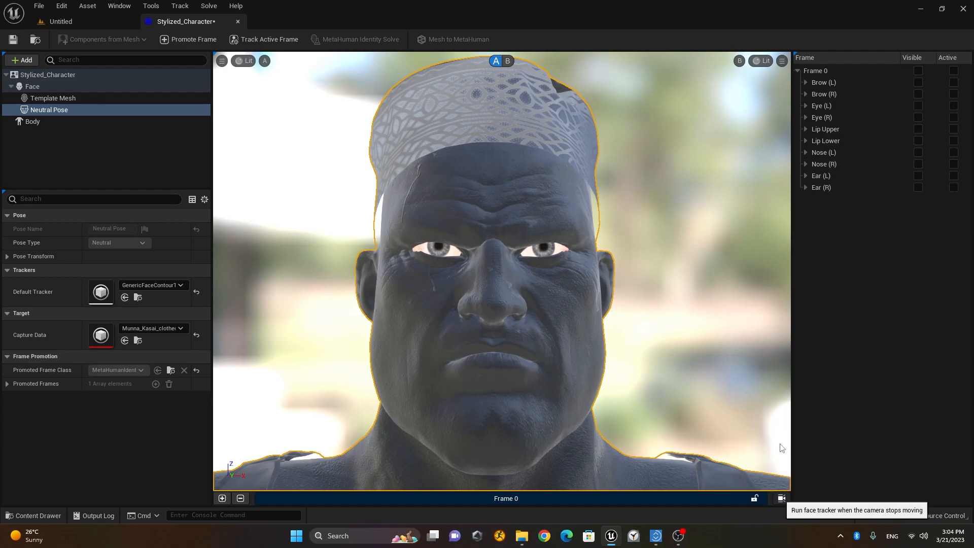
# Step: Track the facial markers on the active frame and lock the frame's camera
pyautogui.click(270, 39)
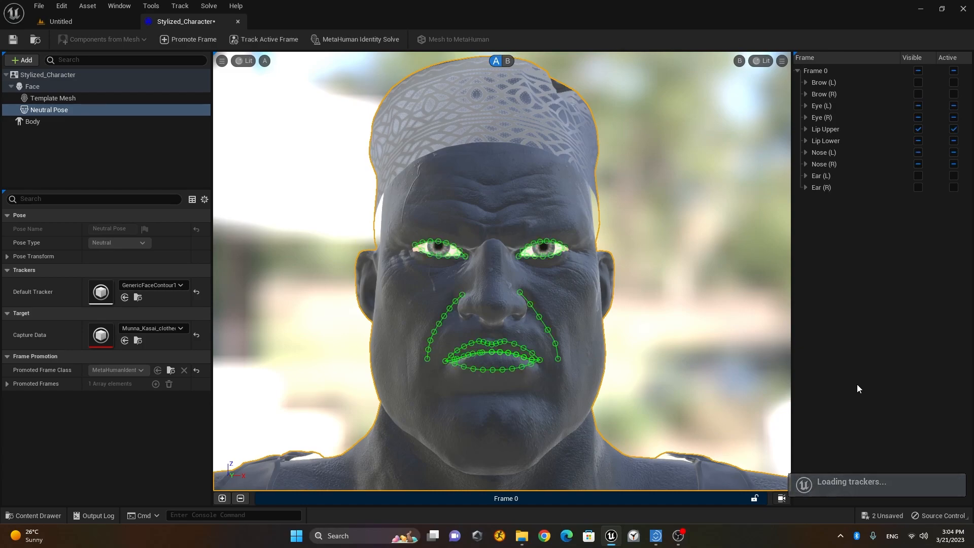
pyautogui.rightClick(722, 504)
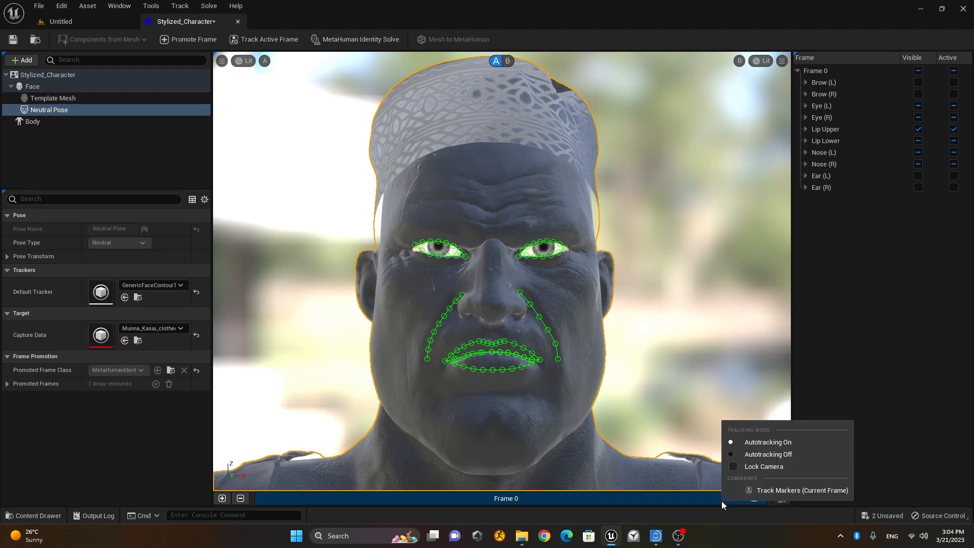
pyautogui.click(758, 469)
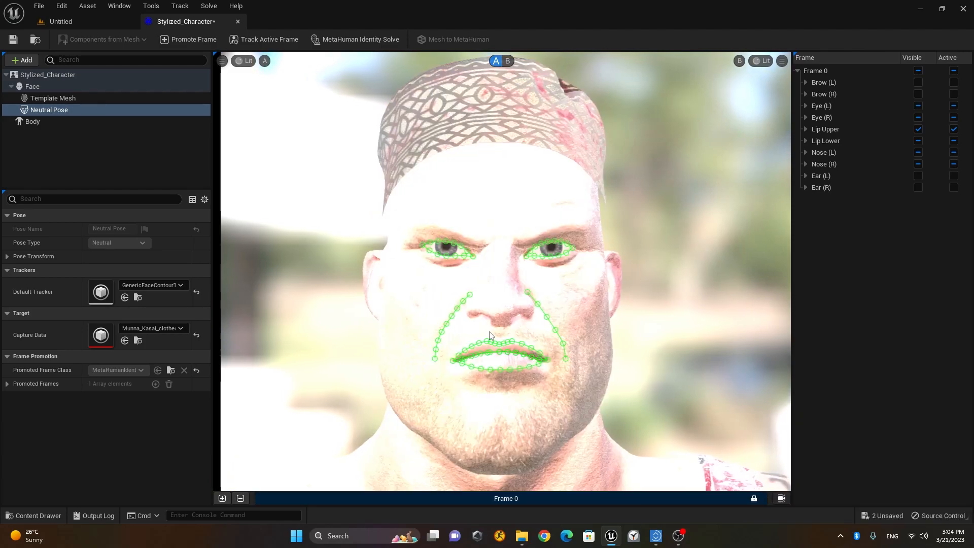
# Step: Raise the EV100 exposure of viewport A so the tracked face is no longer overexposed
pyautogui.scroll(3, 492, 309)
pyautogui.scroll(-1, 491, 309)
pyautogui.scroll(2, 491, 309)
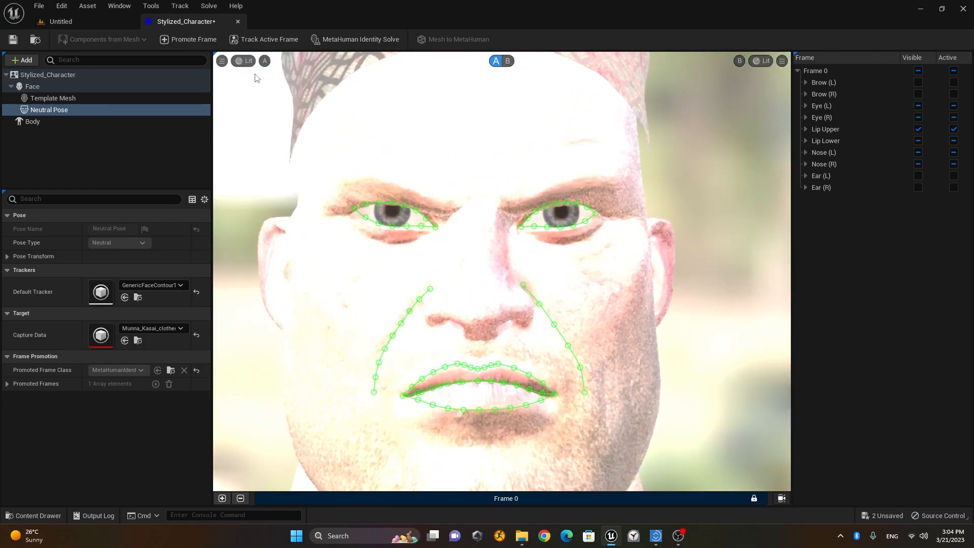
pyautogui.click(244, 61)
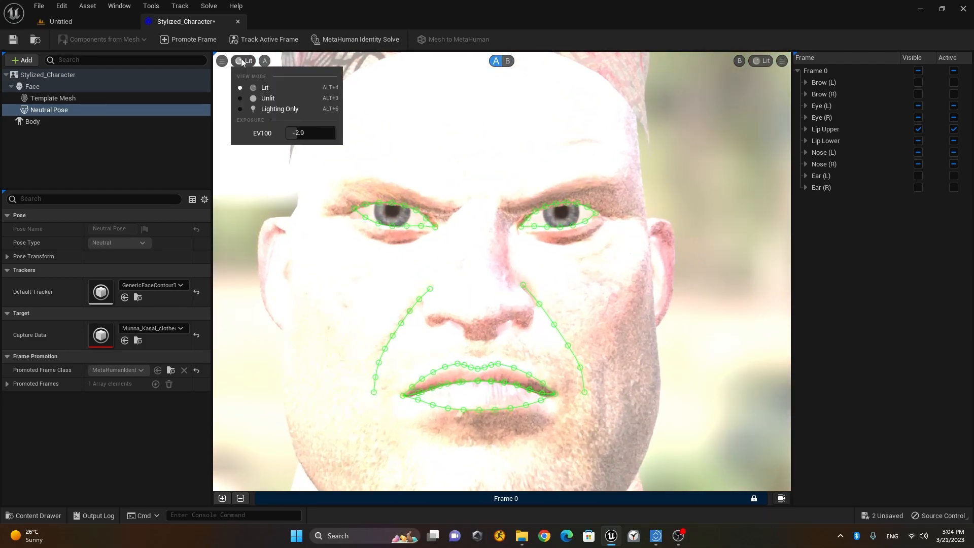
pyautogui.moveTo(298, 134)
pyautogui.mouseDown()
pyautogui.moveTo(275, 134)
pyautogui.moveTo(303, 133)
pyautogui.mouseUp()
pyautogui.moveTo(450, 318); pyautogui.dragTo(455, 318, button='middle')
pyautogui.moveTo(509, 341)
pyautogui.mouseDown(button='middle')
pyautogui.moveTo(510, 351)
pyautogui.moveTo(510, 338)
pyautogui.mouseUp(button='middle')
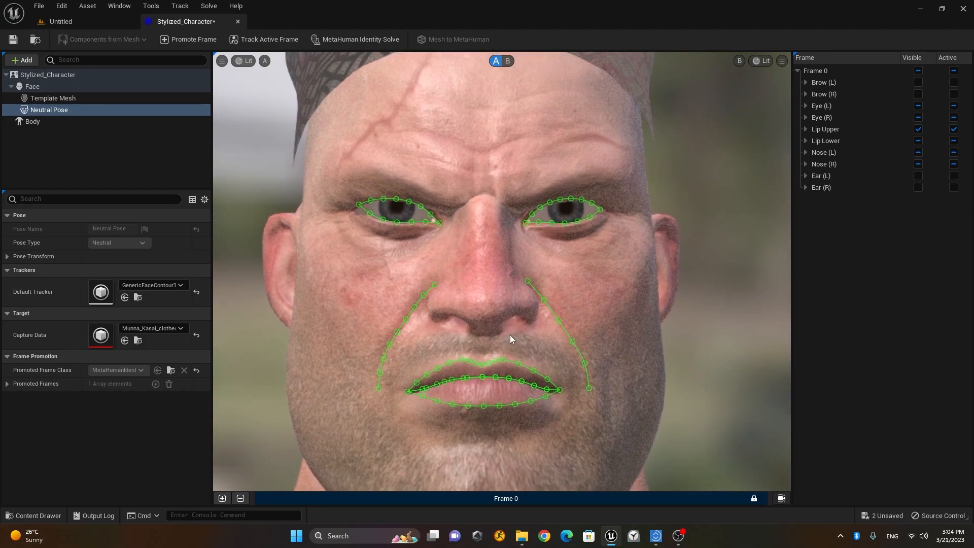
# Step: Examine how the tracked marker curves fit the mouth, nose and eyes, up close on the character's left eye
pyautogui.scroll(2, 510, 335)
pyautogui.scroll(-2, 510, 335)
pyautogui.scroll(3, 510, 335)
pyautogui.scroll(-7, 508, 333)
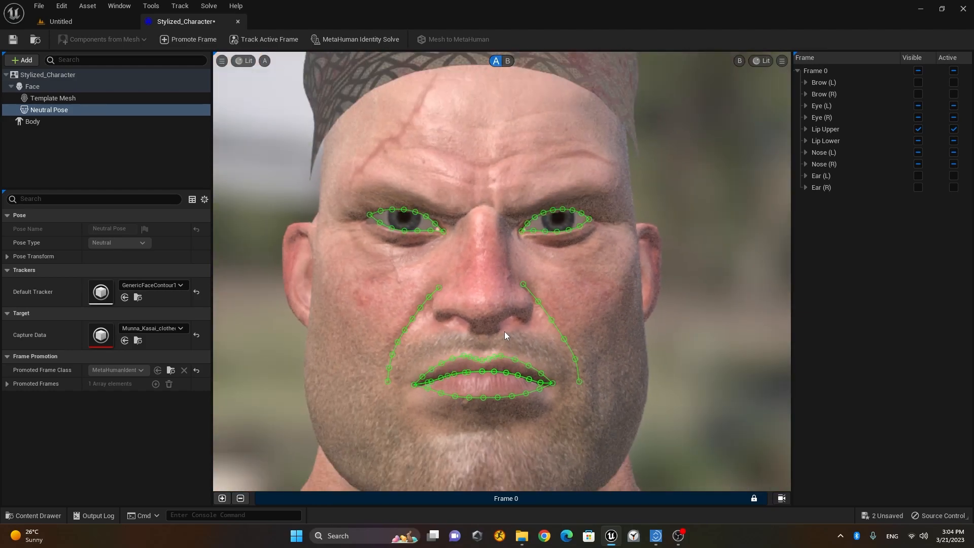
pyautogui.scroll(7, 504, 331)
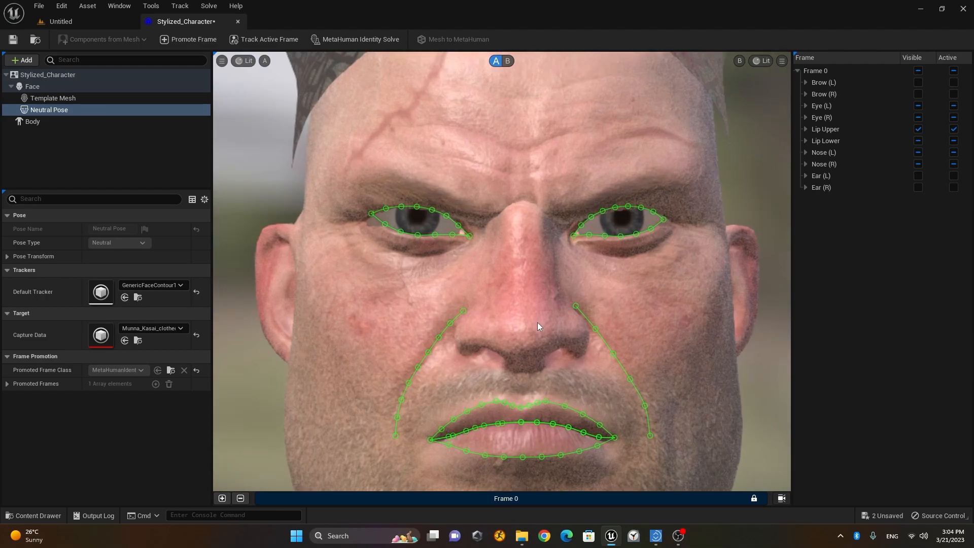
pyautogui.scroll(1, 538, 325)
pyautogui.scroll(1, 615, 308)
pyautogui.moveTo(617, 302); pyautogui.dragTo(522, 393, button='middle')
pyautogui.scroll(3, 574, 296)
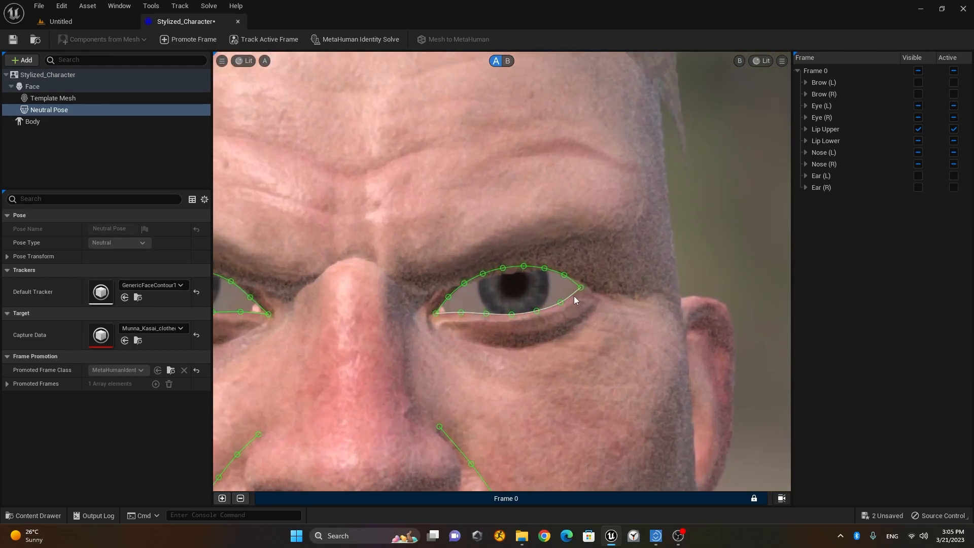
pyautogui.scroll(2, 573, 295)
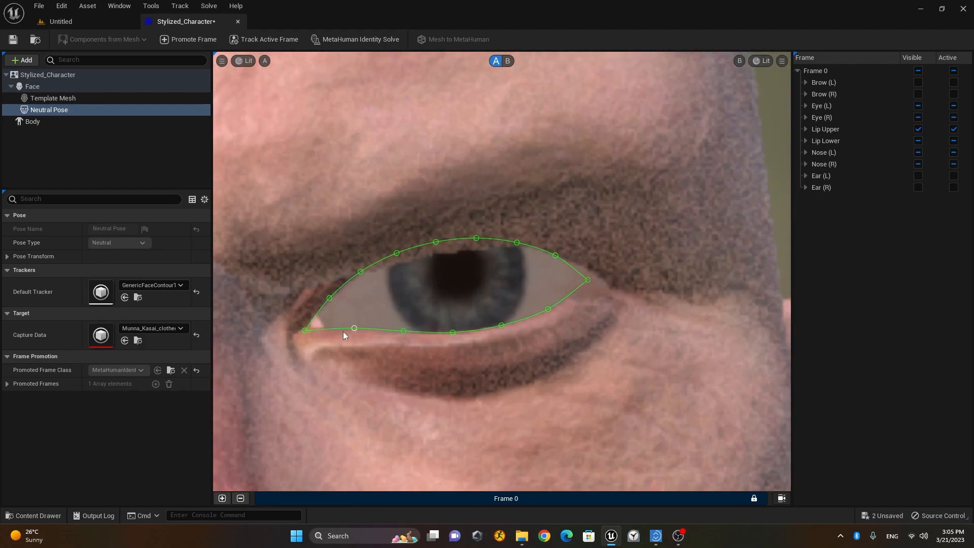
# Step: Try to fit the left eye's contour to the eyelid by moving its corner and upper-lid points
pyautogui.moveTo(306, 330)
pyautogui.mouseDown()
pyautogui.moveTo(319, 327)
pyautogui.moveTo(310, 328)
pyautogui.mouseUp()
pyautogui.moveTo(588, 278)
pyautogui.mouseDown()
pyautogui.moveTo(526, 285)
pyautogui.moveTo(604, 284)
pyautogui.mouseUp()
pyautogui.moveTo(438, 248); pyautogui.dragTo(441, 256)
pyautogui.moveTo(477, 240); pyautogui.dragTo(479, 252)
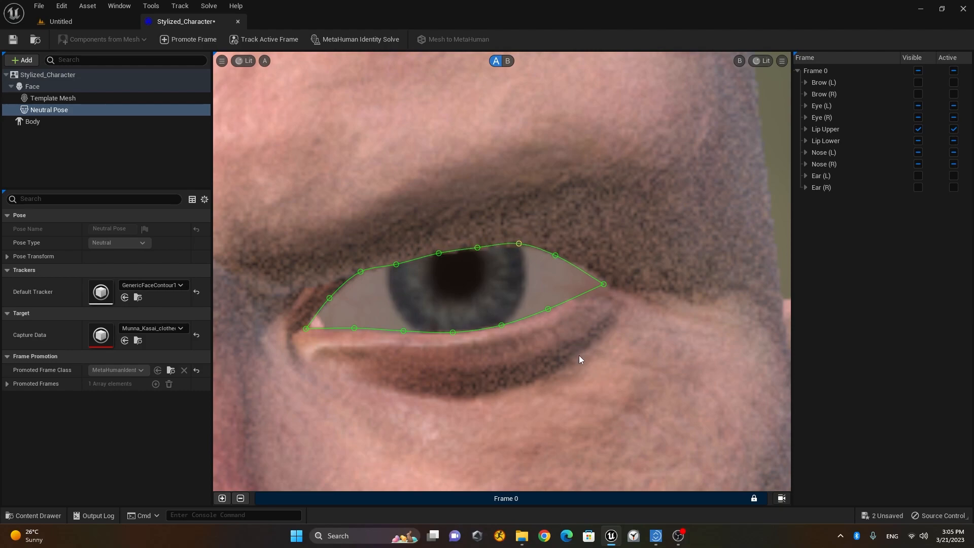
# Step: Undo the point adjustments on the left eye's contour
pyautogui.hotkey('ctrl', 'z')
pyautogui.hotkey('ctrl', 'z')
pyautogui.hotkey('ctrl', 'z')
# Step: Examine the tracked contours of both eyes and the marker curves across the whole face
pyautogui.moveTo(559, 382); pyautogui.dragTo(868, 312, button='right')
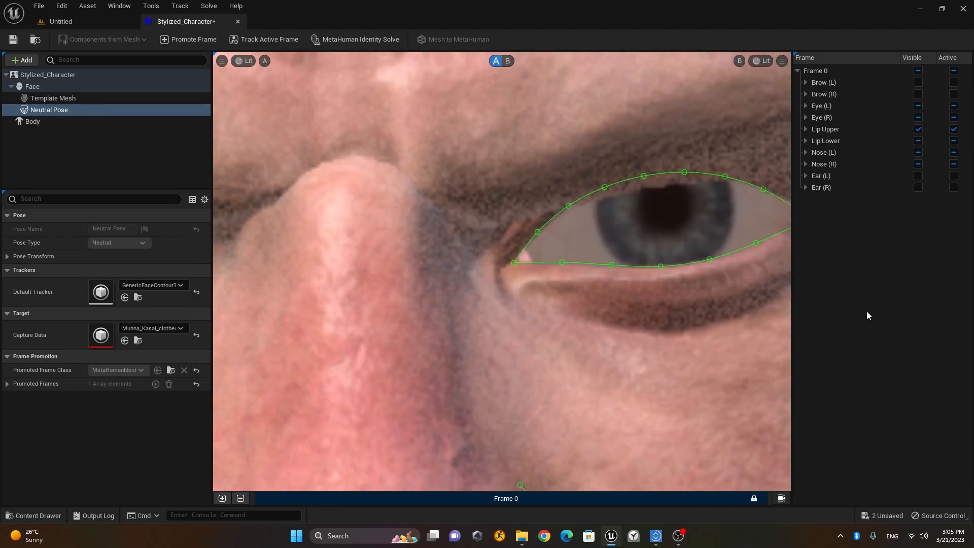
pyautogui.moveTo(362, 303); pyautogui.dragTo(764, 339, button='right')
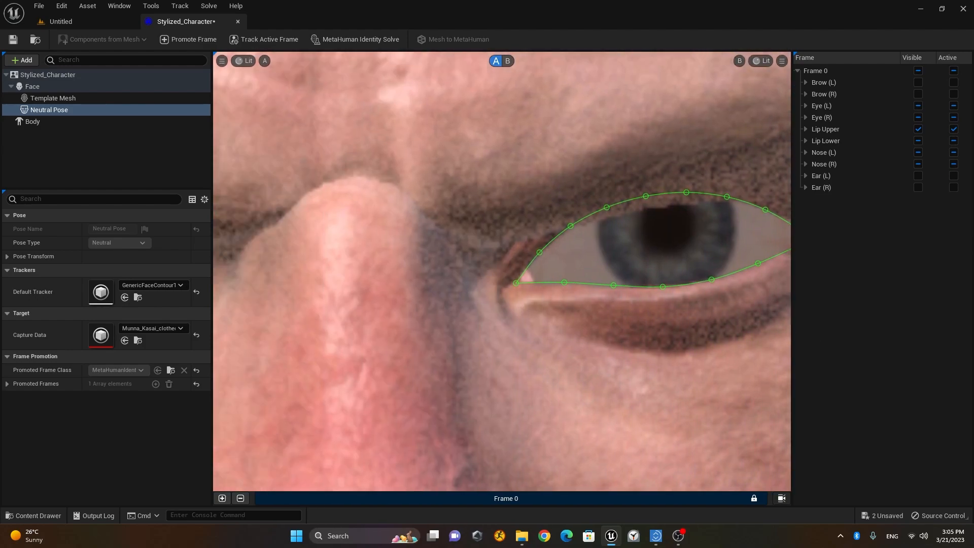
pyautogui.scroll(-3, 502, 272)
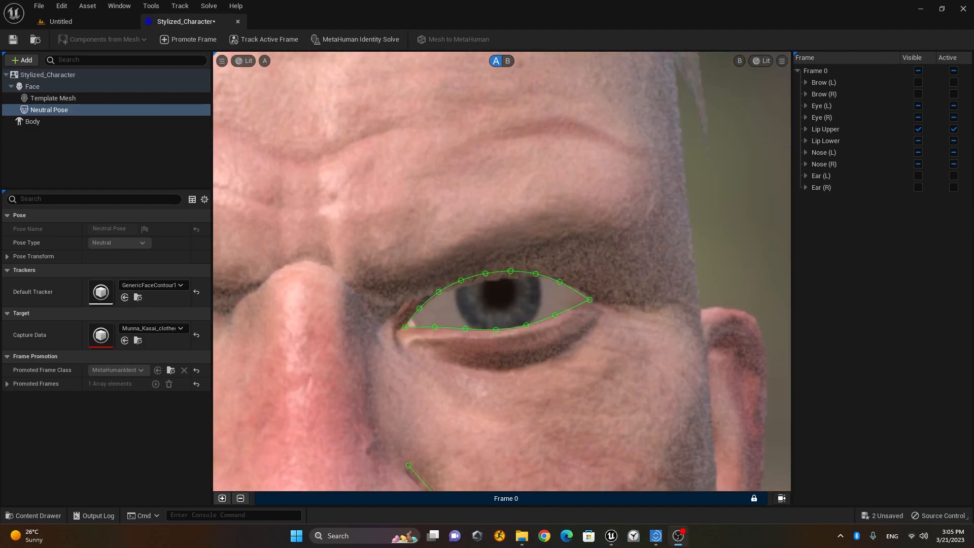
pyautogui.scroll(-5, 471, 349)
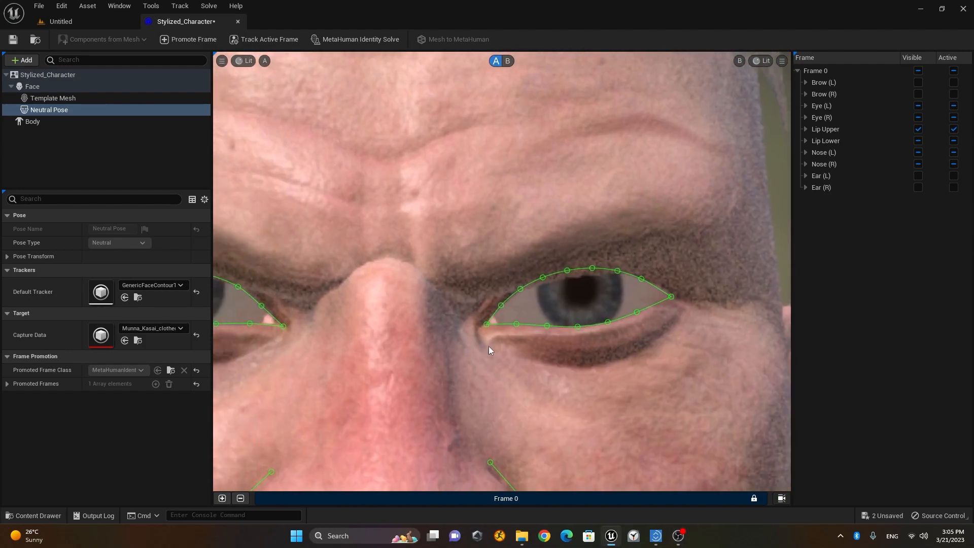
pyautogui.scroll(5, 693, 308)
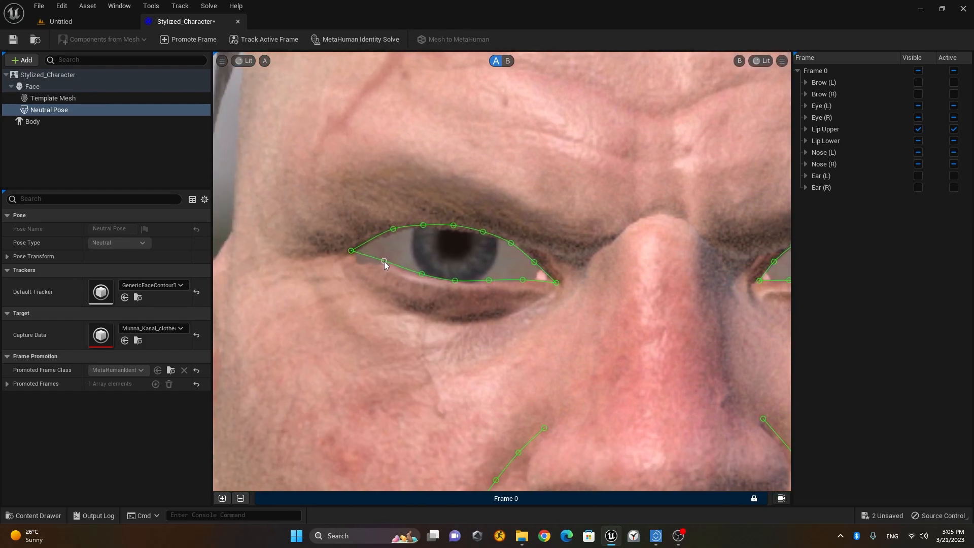
pyautogui.scroll(-8, 479, 317)
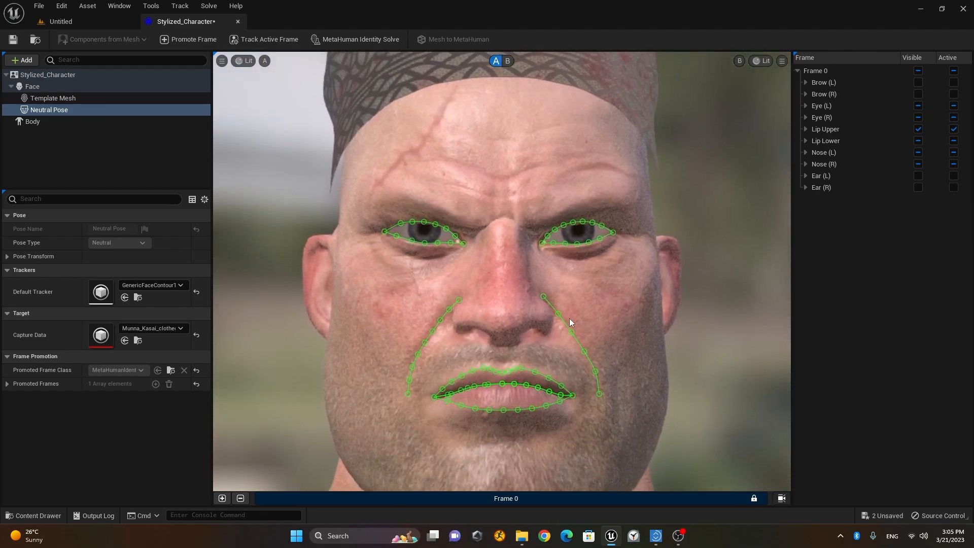
# Step: Make the Brow (L) and Brow (R) marker curves visible on Frame 0
pyautogui.scroll(3, 483, 316)
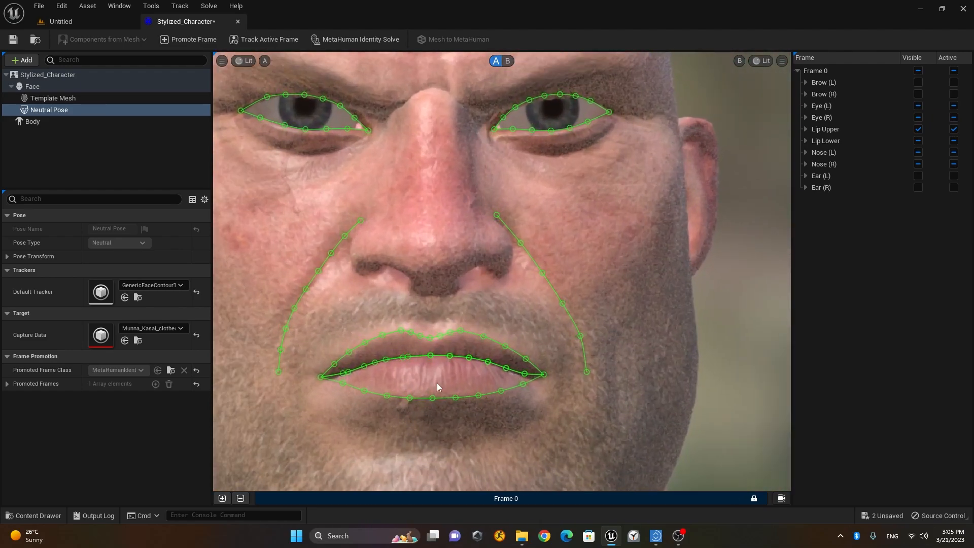
pyautogui.click(315, 384)
pyautogui.moveTo(545, 376); pyautogui.dragTo(547, 386)
pyautogui.moveTo(595, 260); pyautogui.dragTo(626, 468, button='middle')
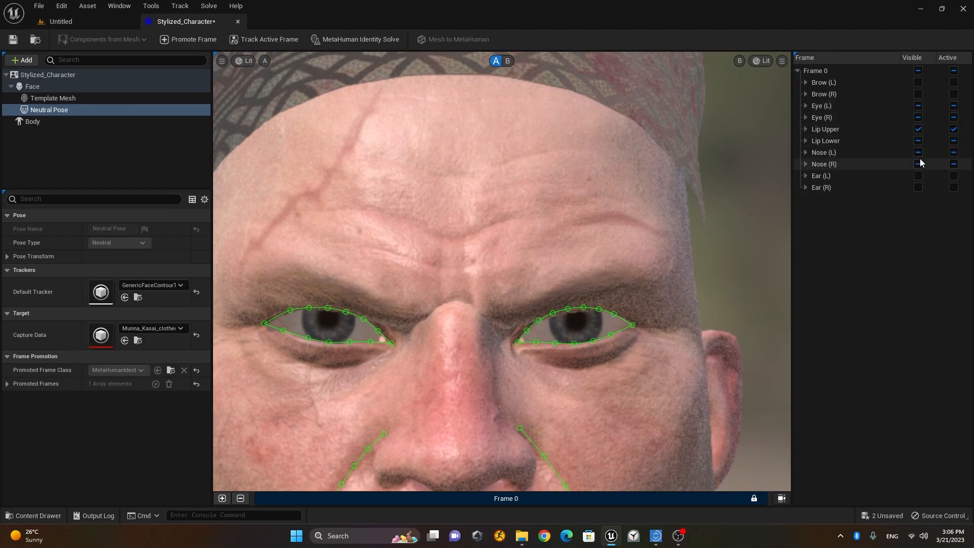
pyautogui.moveTo(647, 299); pyautogui.dragTo(644, 152, button='middle')
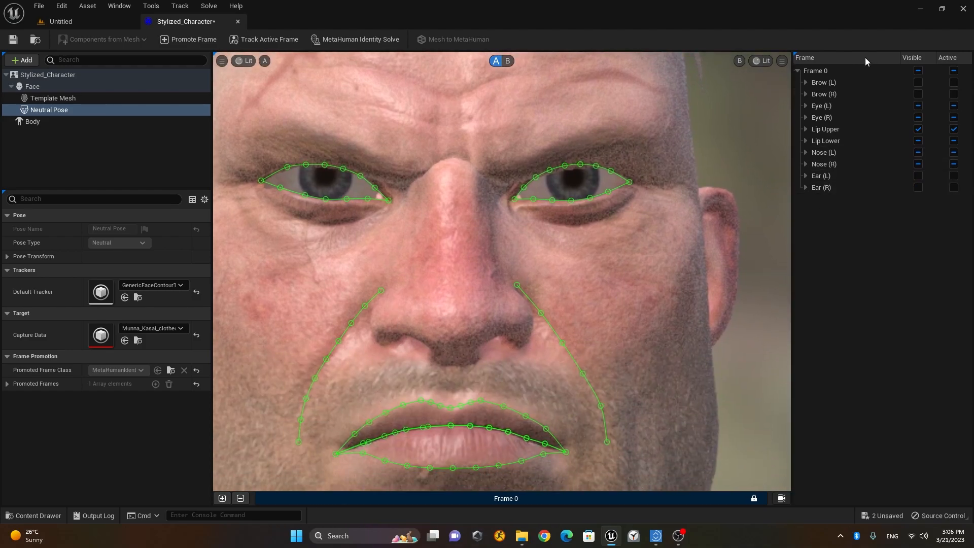
pyautogui.click(919, 83)
pyautogui.click(919, 94)
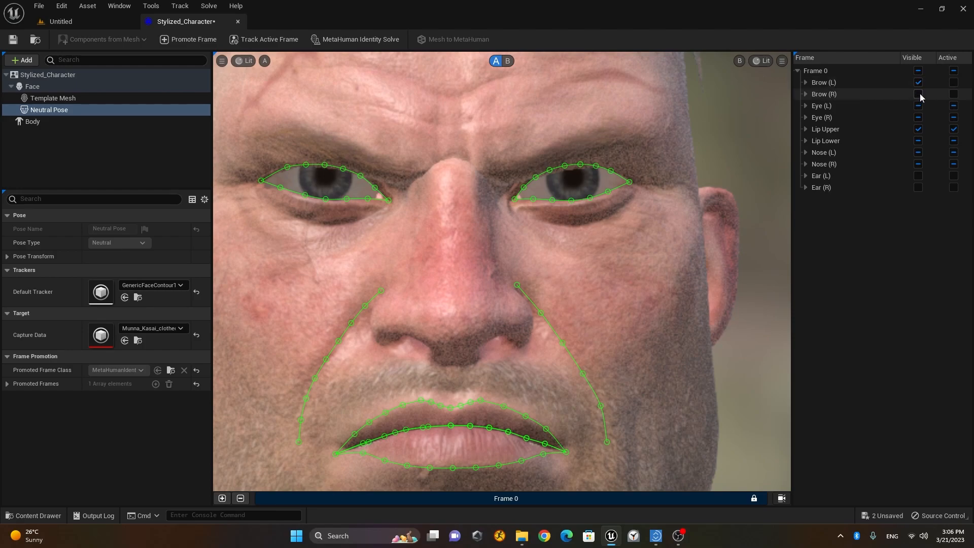
# Step: Select both brow curves together and move them up from below the image onto the base of the neck
pyautogui.scroll(-8, 631, 234)
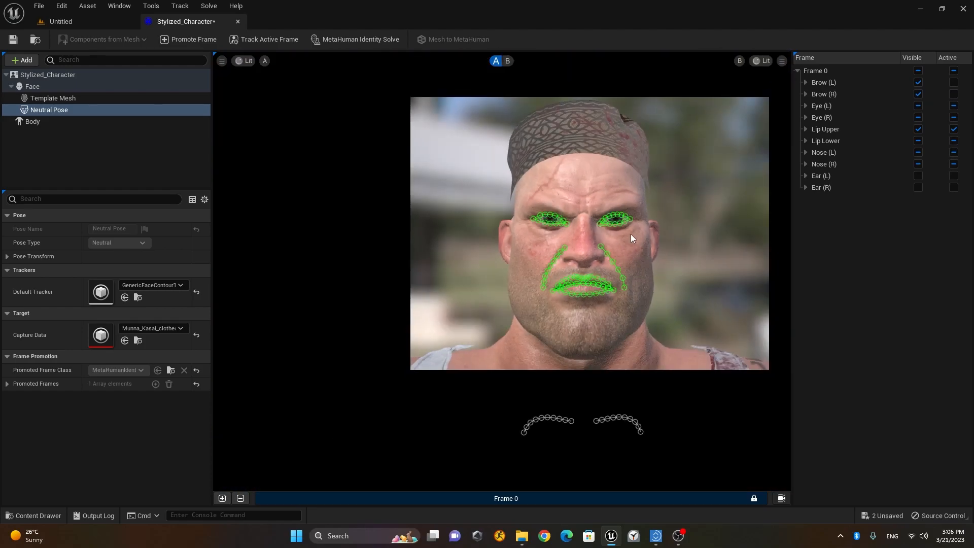
pyautogui.scroll(8, 628, 427)
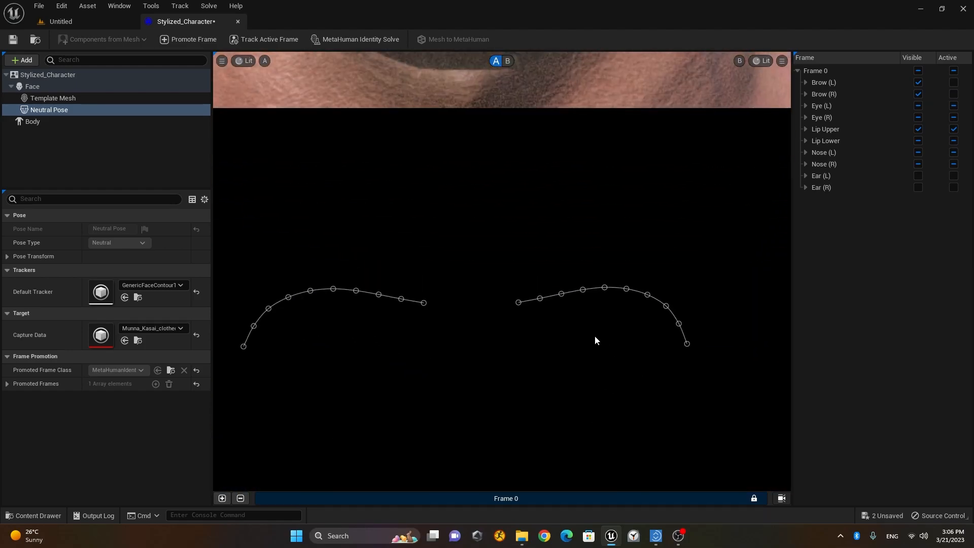
pyautogui.click(575, 292)
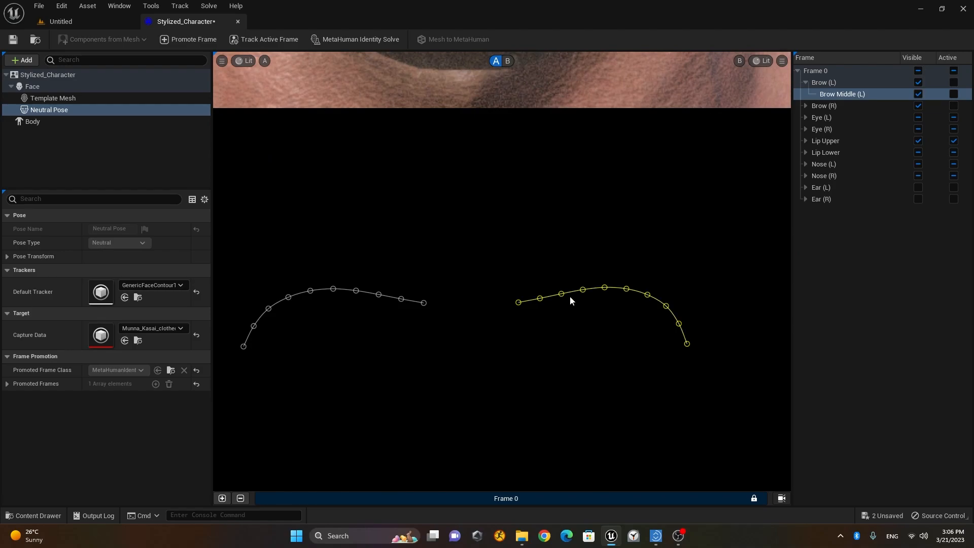
pyautogui.keyDown('shift'); pyautogui.click(410, 301); pyautogui.keyUp('shift')
pyautogui.moveTo(409, 300); pyautogui.dragTo(406, 65)
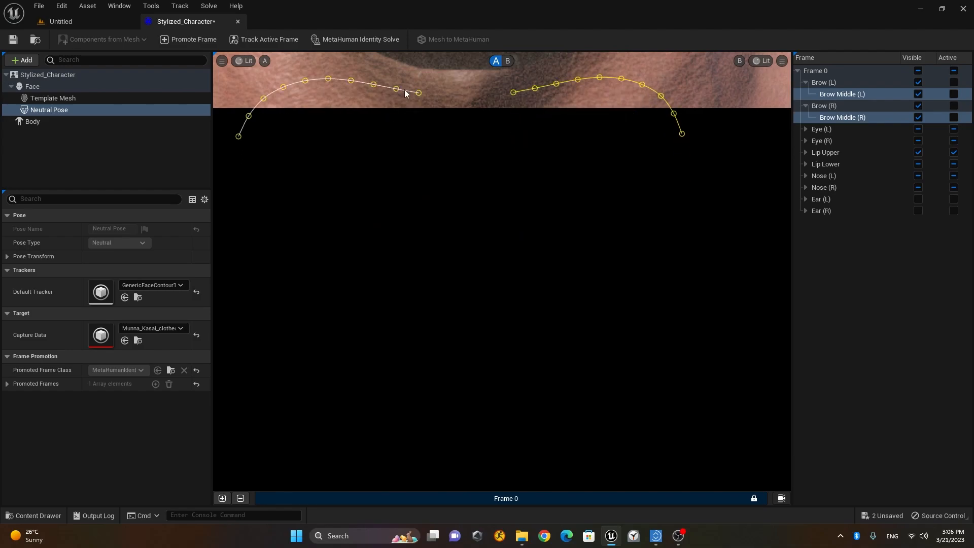
pyautogui.click(506, 182)
pyautogui.moveTo(508, 263); pyautogui.dragTo(561, 384, button='middle')
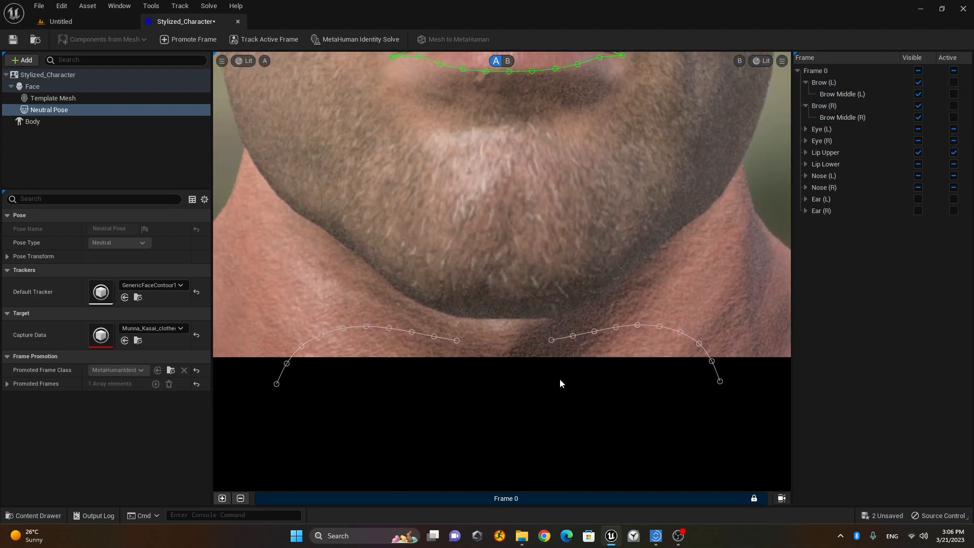
# Step: Move both brow curves together from the neck up to the chin
pyautogui.click(561, 338)
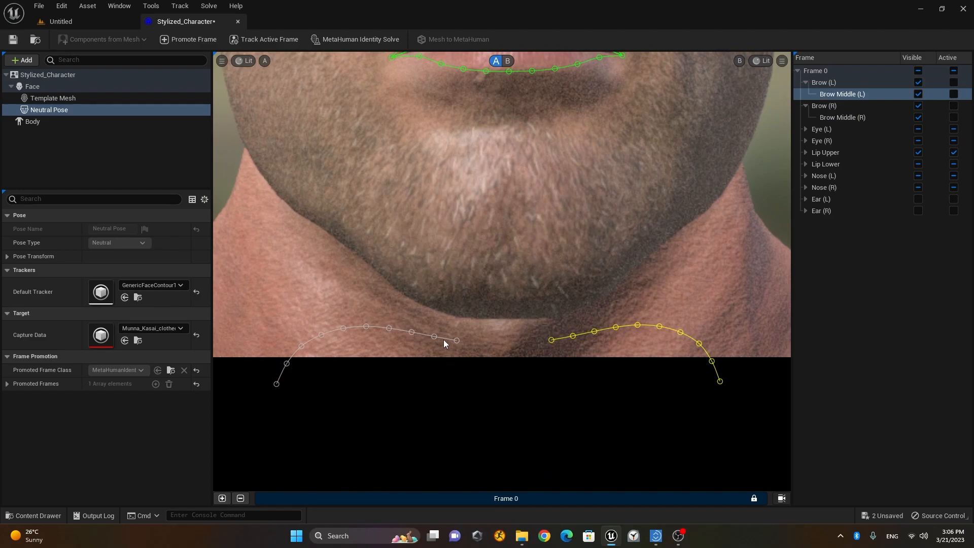
pyautogui.keyDown('shift'); pyautogui.click(446, 336); pyautogui.keyUp('shift')
pyautogui.moveTo(447, 336); pyautogui.dragTo(445, 117)
pyautogui.click(579, 236)
pyautogui.moveTo(565, 342); pyautogui.dragTo(582, 511, button='middle')
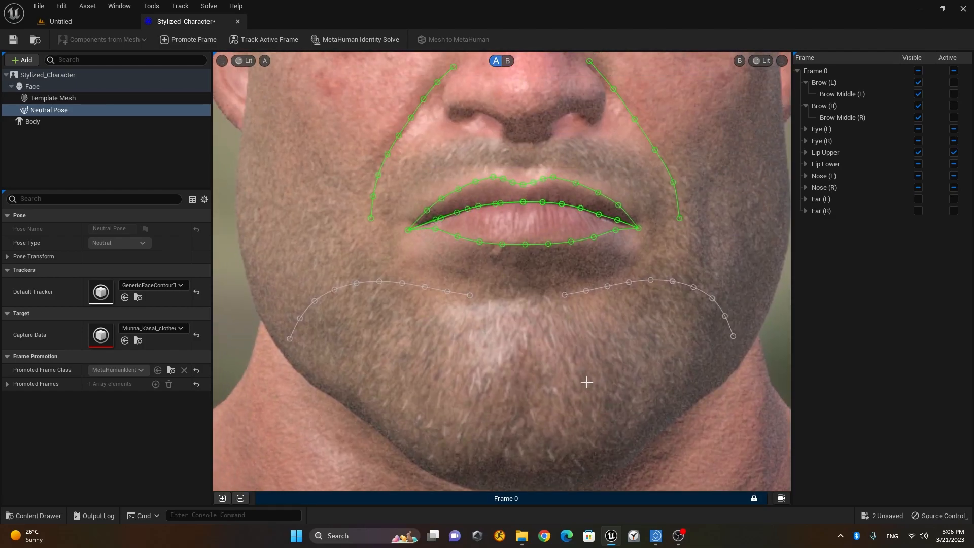
# Step: Move both brow curves together from the chin up to the level of the nostrils
pyautogui.click(576, 291)
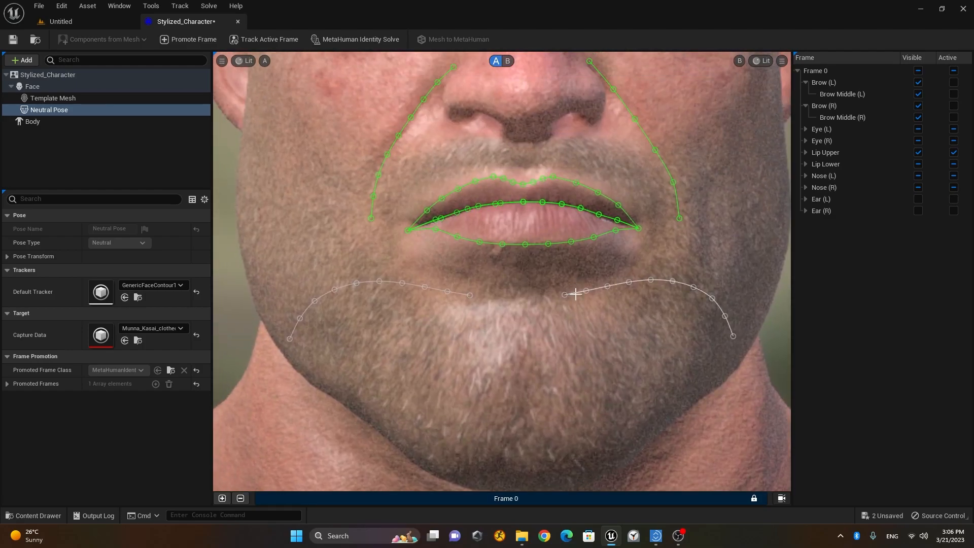
pyautogui.keyDown('shift'); pyautogui.click(456, 291); pyautogui.keyUp('shift')
pyautogui.click(457, 296)
pyautogui.click(460, 294)
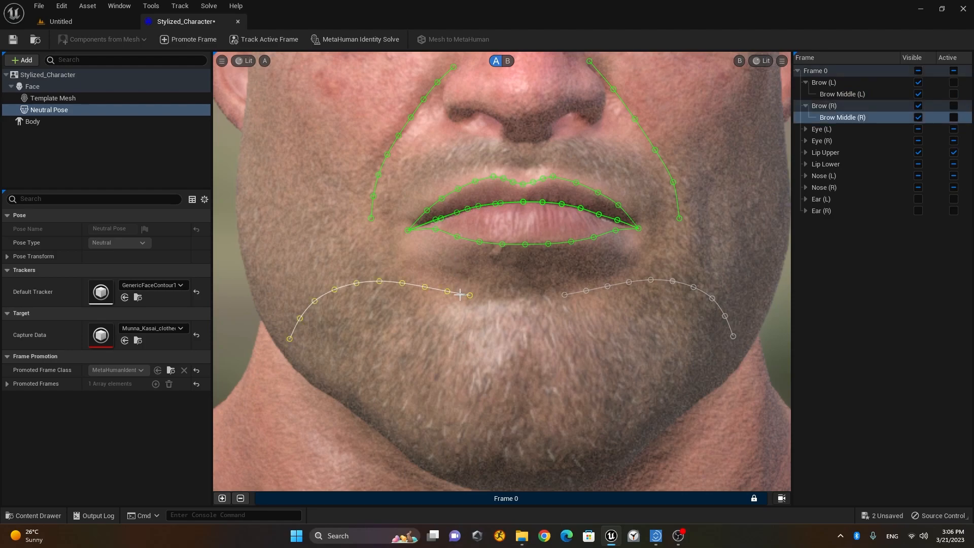
pyautogui.keyDown('shift'); pyautogui.click(580, 292); pyautogui.keyUp('shift')
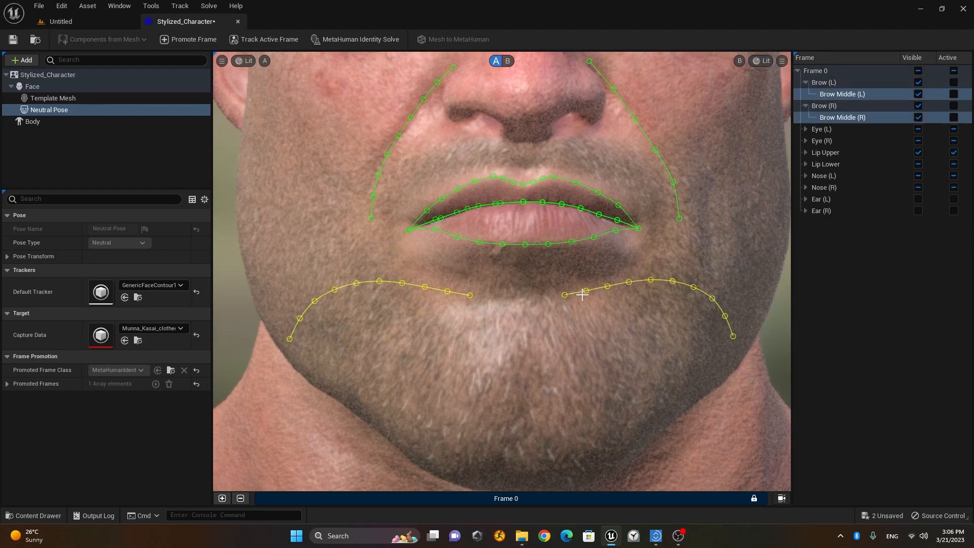
pyautogui.moveTo(575, 293); pyautogui.dragTo(587, 103)
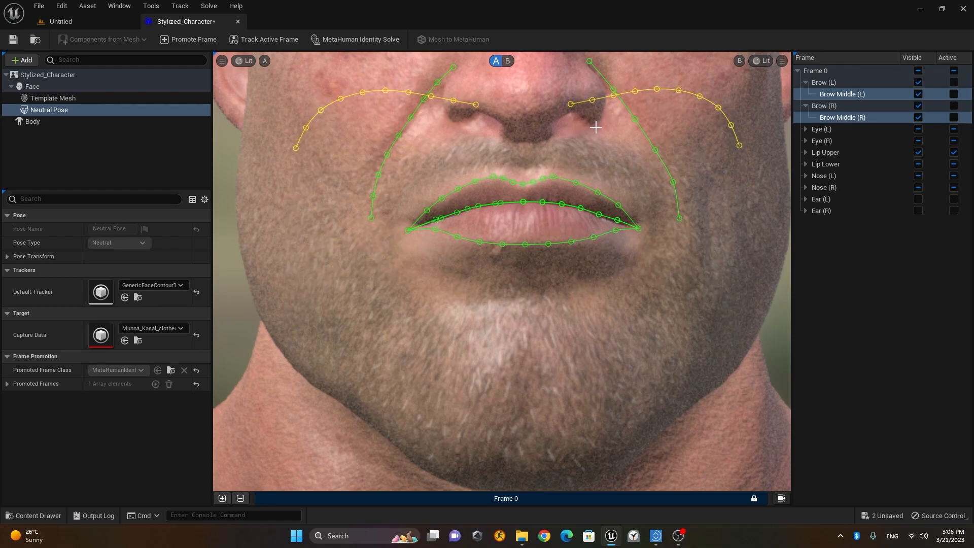
pyautogui.scroll(-2, 614, 131)
pyautogui.click(619, 148)
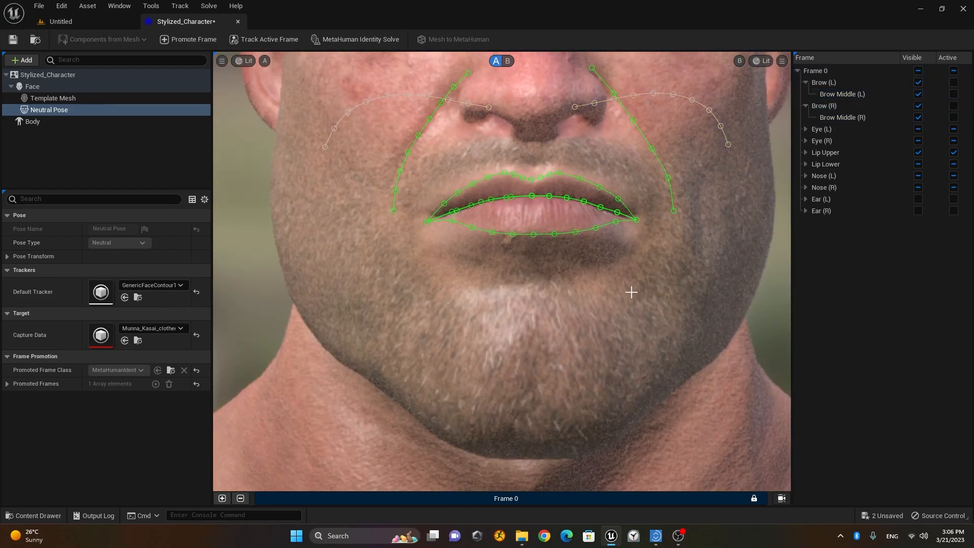
# Step: Place the left and right brow curves individually above their respective eyes, near the eyebrows
pyautogui.moveTo(724, 271); pyautogui.dragTo(737, 298, button='right')
pyautogui.moveTo(715, 170); pyautogui.dragTo(687, 352, button='right')
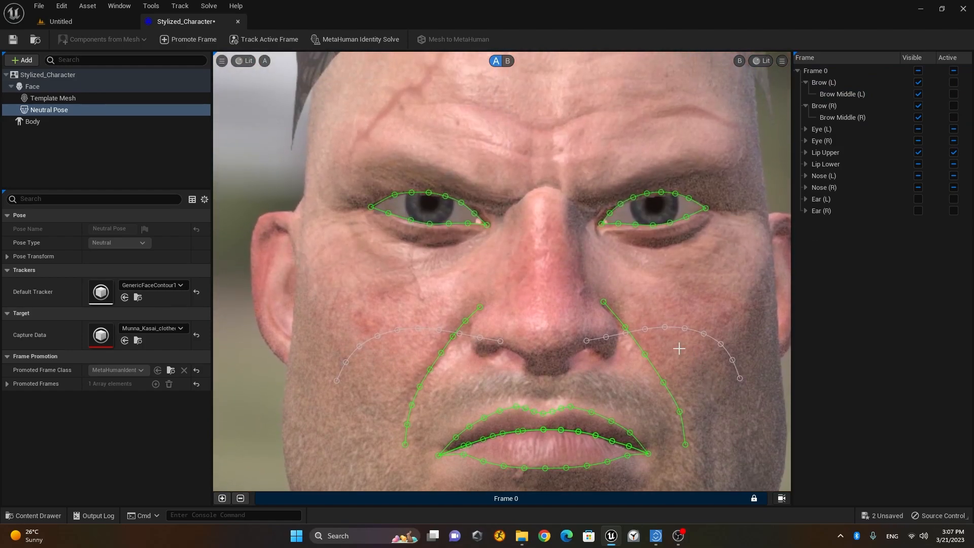
pyautogui.click(652, 328)
pyautogui.moveTo(655, 328); pyautogui.dragTo(638, 150)
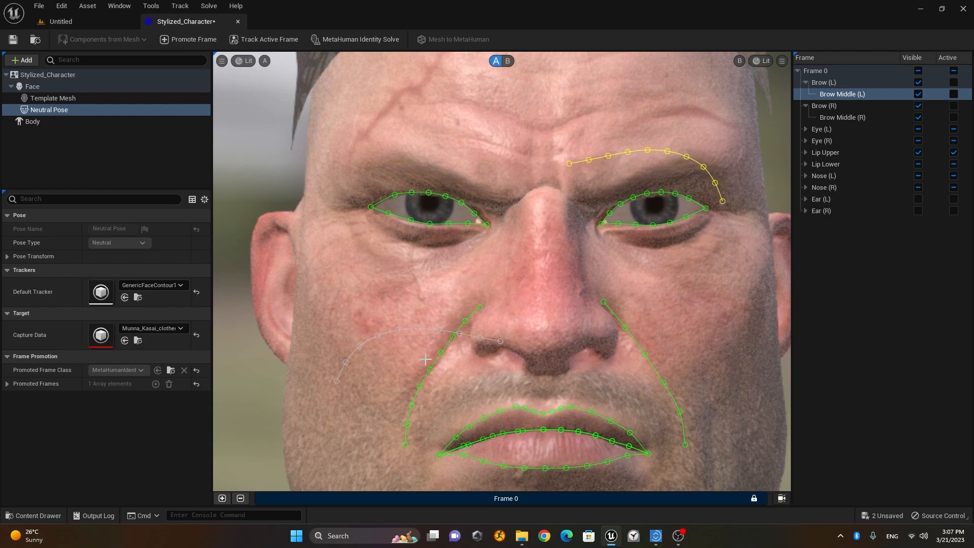
pyautogui.moveTo(487, 339); pyautogui.dragTo(513, 163)
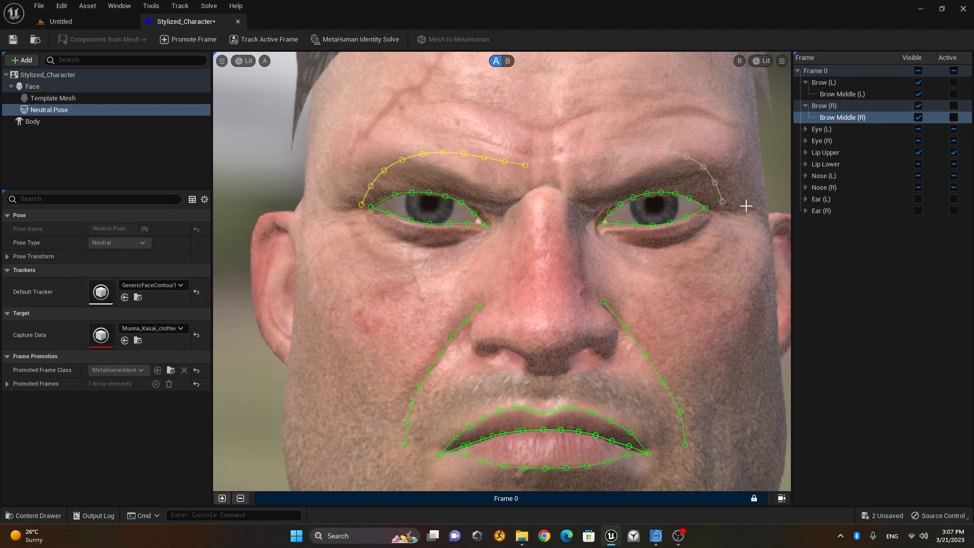
# Step: Fit the inner points of the left brow curve along the eyebrow, starting beside the nose bridge
pyautogui.scroll(4, 691, 138)
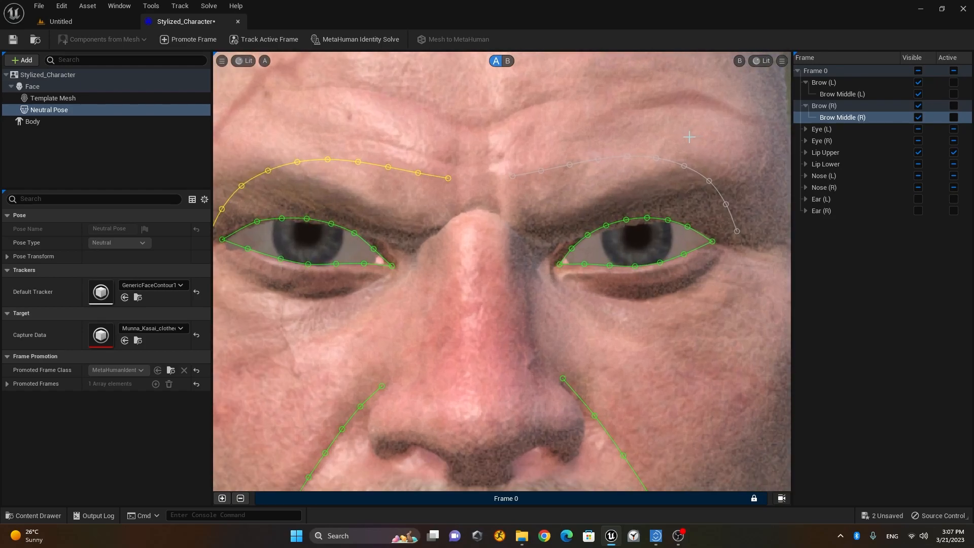
pyautogui.scroll(1, 689, 138)
pyautogui.moveTo(674, 364); pyautogui.dragTo(594, 363)
pyautogui.moveTo(374, 190); pyautogui.dragTo(392, 258)
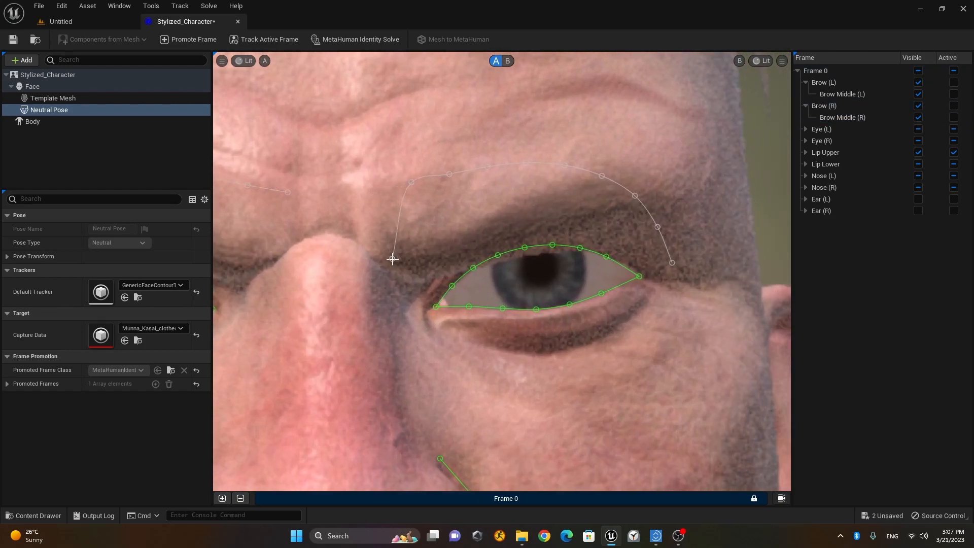
pyautogui.moveTo(412, 183); pyautogui.dragTo(434, 236)
pyautogui.moveTo(450, 175); pyautogui.dragTo(472, 217)
pyautogui.moveTo(488, 166); pyautogui.dragTo(506, 202)
pyautogui.moveTo(529, 162); pyautogui.dragTo(540, 187)
pyautogui.hotkey('ctrl', 'z')
pyautogui.hotkey('ctrl', 'z')
pyautogui.hotkey('ctrl', 'z')
pyautogui.click(770, 174)
# Step: Fit the middle and outer points of the left brow curve along the eyebrow's upper edge to its outer end
pyautogui.moveTo(527, 163); pyautogui.dragTo(538, 188)
pyautogui.moveTo(565, 165); pyautogui.dragTo(604, 181)
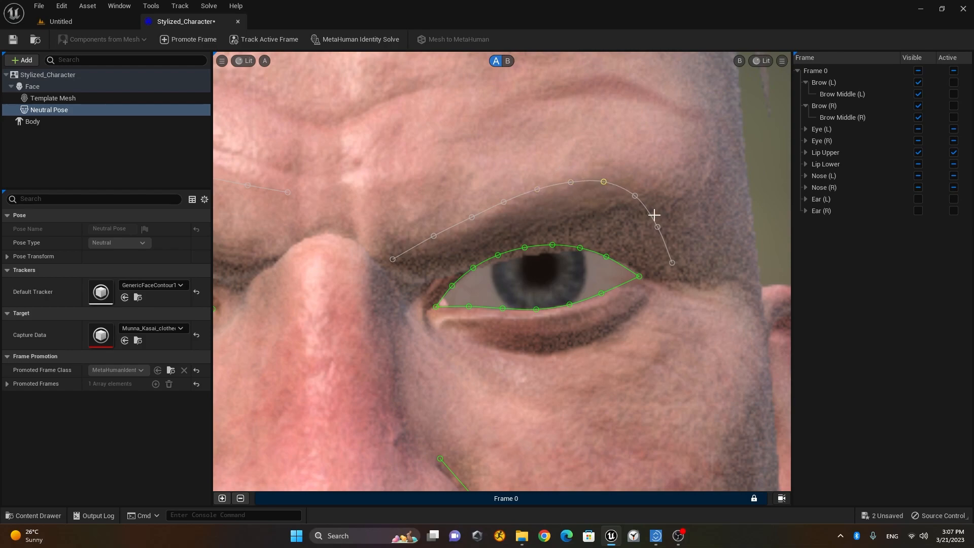
pyautogui.moveTo(673, 263); pyautogui.dragTo(633, 183)
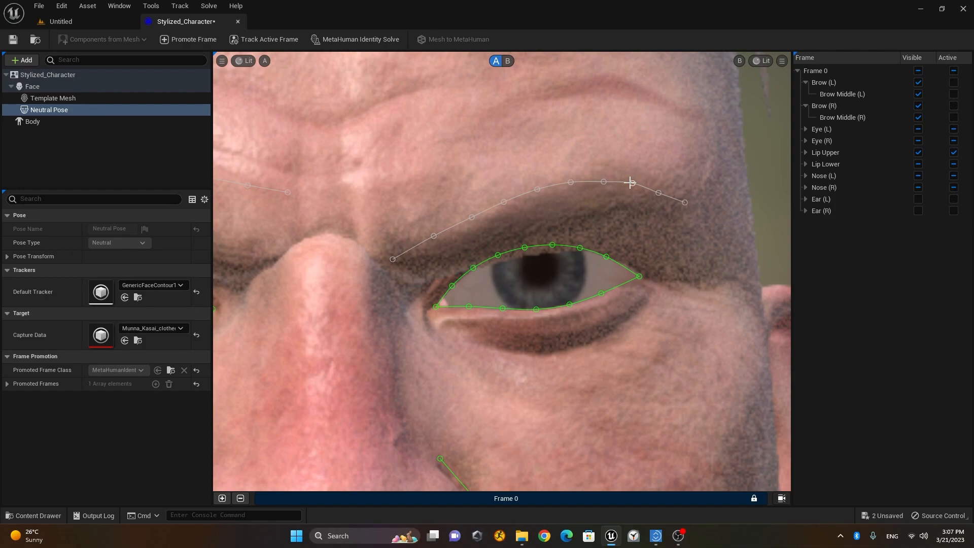
pyautogui.click(632, 182)
pyautogui.moveTo(604, 181); pyautogui.dragTo(604, 177)
pyautogui.moveTo(685, 205); pyautogui.dragTo(684, 209)
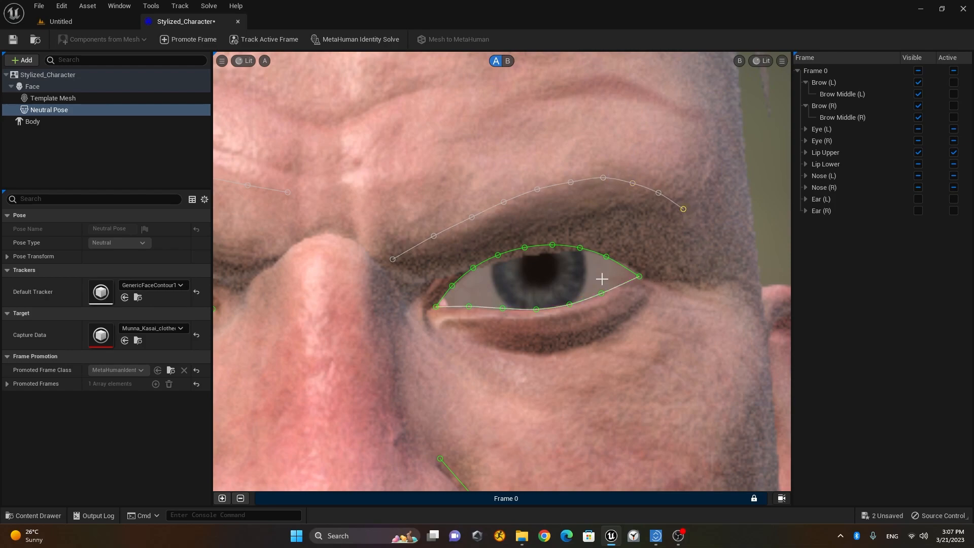
# Step: Fit the inner and middle points of the right brow curve along the eyebrow, starting beside the nose bridge
pyautogui.moveTo(394, 321); pyautogui.dragTo(537, 319, button='middle')
pyautogui.scroll(-2, 453, 294)
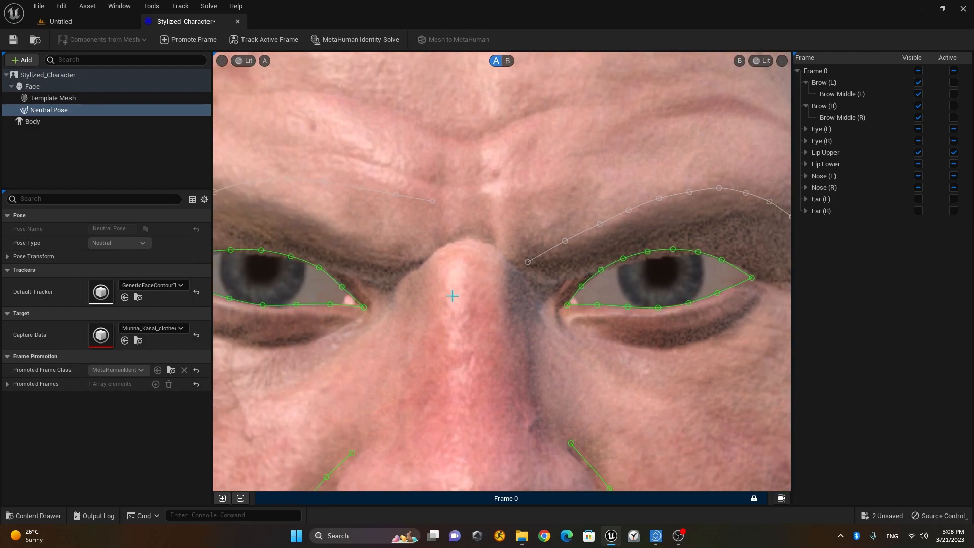
pyautogui.moveTo(435, 213); pyautogui.dragTo(418, 264)
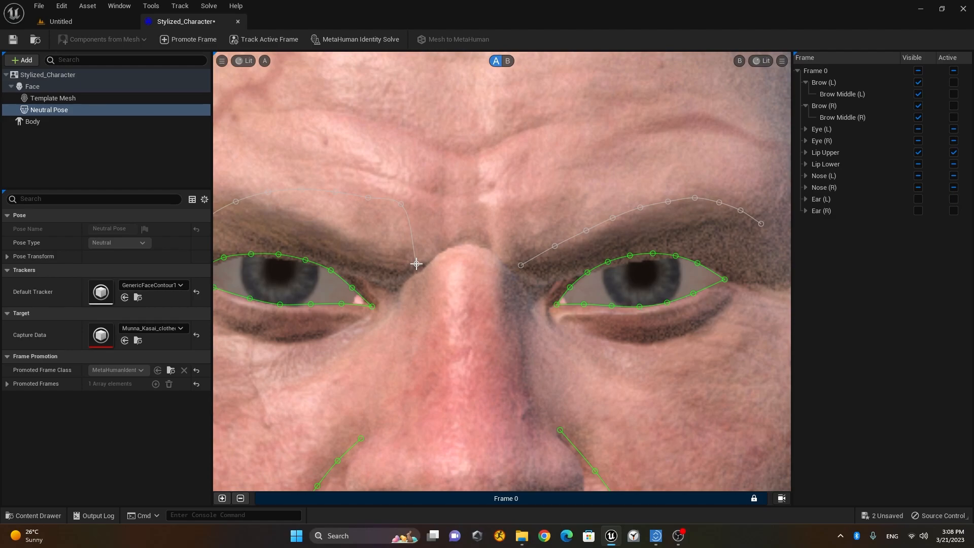
pyautogui.moveTo(401, 205); pyautogui.dragTo(387, 253)
pyautogui.moveTo(407, 305); pyautogui.dragTo(473, 307, button='middle')
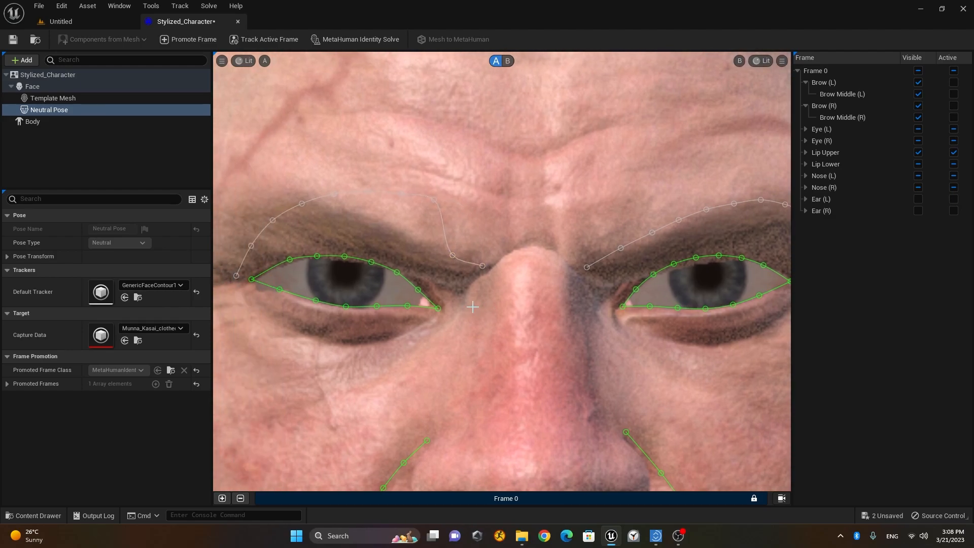
pyautogui.moveTo(434, 200); pyautogui.dragTo(422, 245)
pyautogui.moveTo(401, 193); pyautogui.dragTo(387, 224)
pyautogui.moveTo(368, 191); pyautogui.dragTo(294, 218)
pyautogui.scroll(-1, 461, 269)
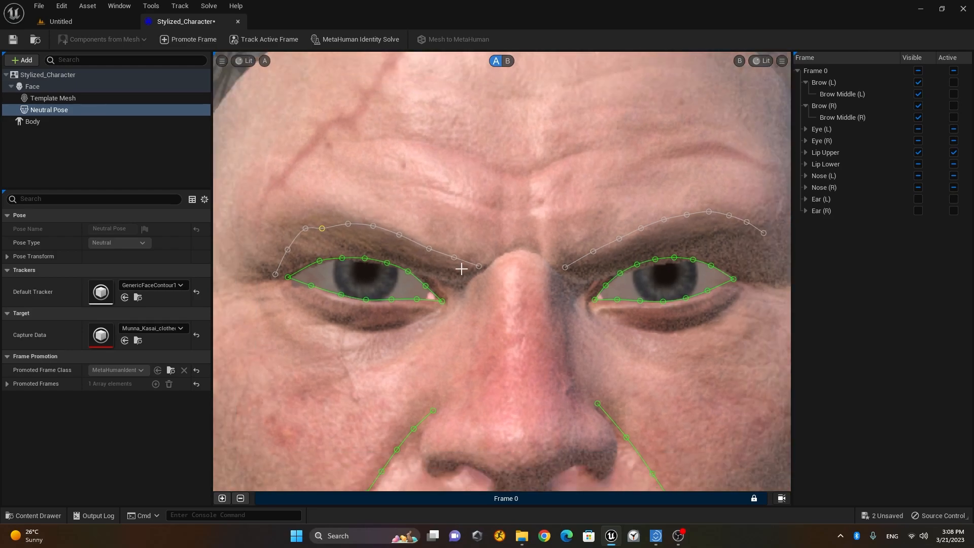
# Step: Reposition the outer points of the right brow curve along the outer part of the eyebrow
pyautogui.moveTo(275, 275); pyautogui.dragTo(325, 222)
pyautogui.click(304, 228)
pyautogui.moveTo(289, 230); pyautogui.dragTo(348, 220)
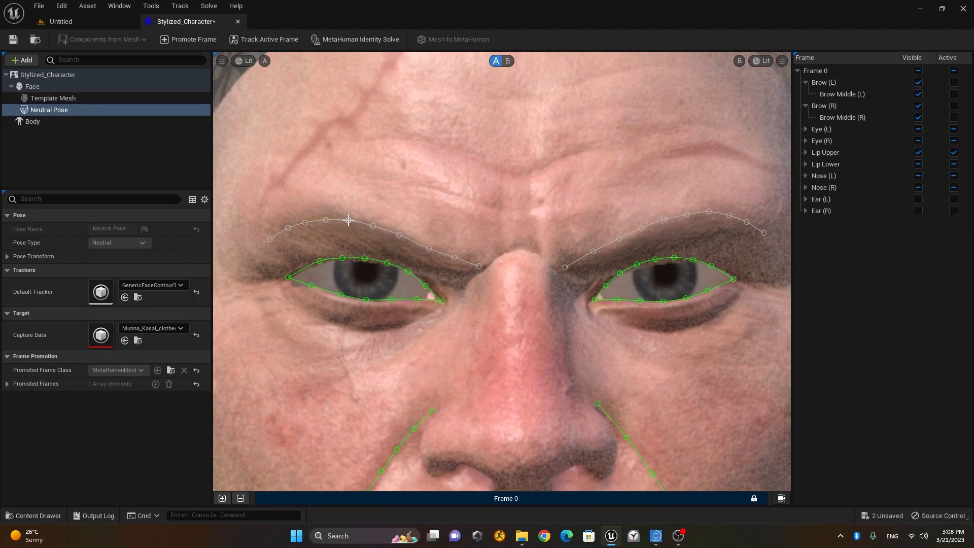
# Step: Fine-tune the middle and innermost points of the right brow curve to smooth its line along the eyebrow
pyautogui.moveTo(429, 249); pyautogui.dragTo(430, 246)
pyautogui.moveTo(399, 236); pyautogui.dragTo(327, 218)
pyautogui.scroll(5, 503, 274)
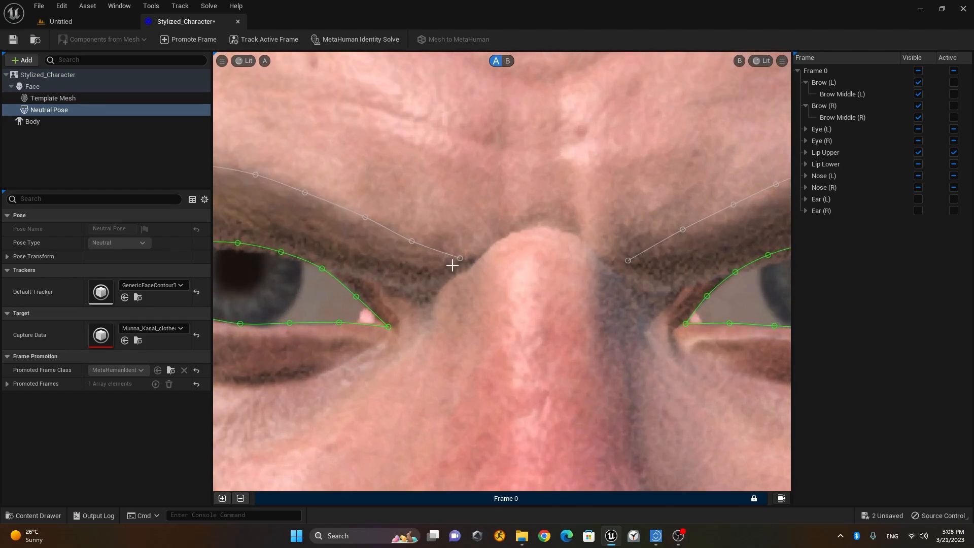
pyautogui.moveTo(458, 258); pyautogui.dragTo(457, 263)
pyautogui.keyDown('ctrl'); pyautogui.click(410, 242); pyautogui.keyUp('ctrl')
# Step: Run MetaHuman Identity Solve on the tracked face and display the fitted template mesh in view B
pyautogui.scroll(-2, 438, 284)
pyautogui.scroll(-3, 438, 283)
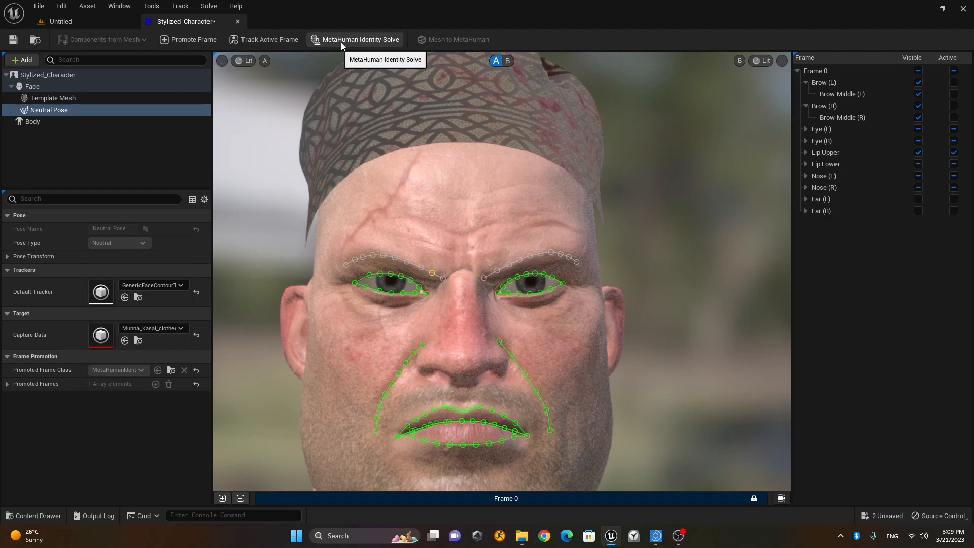
pyautogui.click(364, 42)
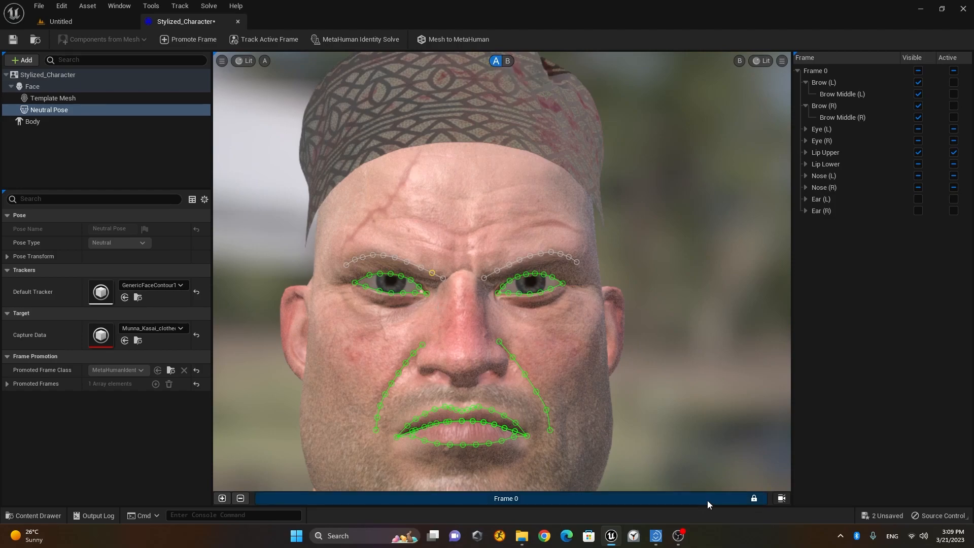
pyautogui.click(510, 61)
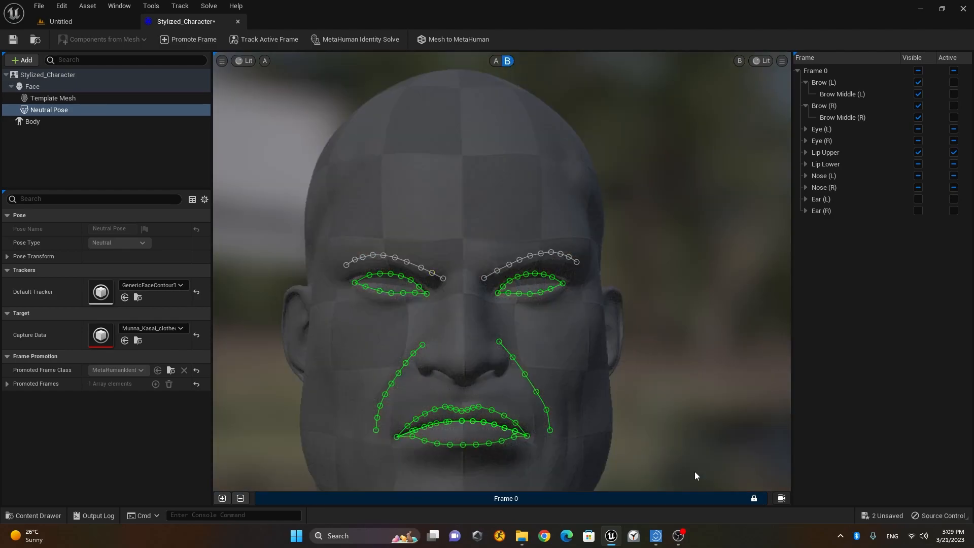
# Step: Unlock the camera on Frame 0 and inspect the fitted head from both sides
pyautogui.rightClick(725, 499)
pyautogui.click(761, 463)
pyautogui.moveTo(622, 350); pyautogui.dragTo(751, 351)
pyautogui.moveTo(643, 362); pyautogui.dragTo(421, 380)
pyautogui.moveTo(511, 363); pyautogui.dragTo(645, 364)
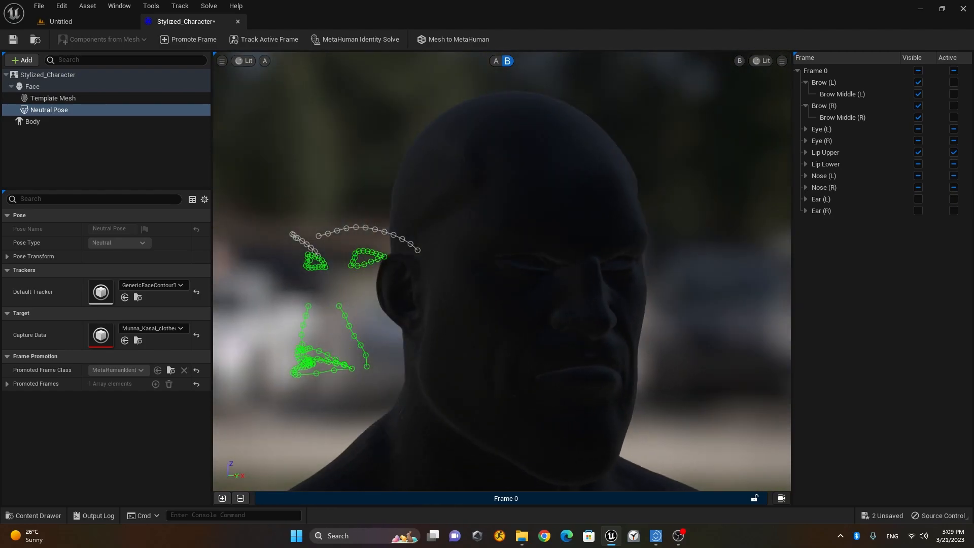
# Step: Try the Lighting Only and Lit modes in view A, adjusting its exposure, and settle on Unlit shading
pyautogui.click(244, 61)
pyautogui.moveTo(305, 133); pyautogui.dragTo(303, 133)
pyautogui.click(266, 109)
pyautogui.click(257, 61)
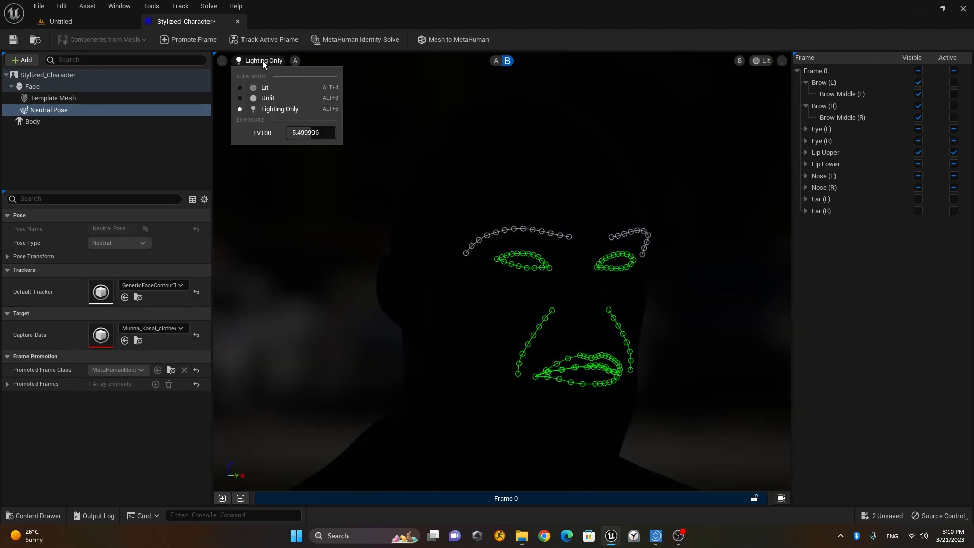
pyautogui.click(261, 89)
pyautogui.click(244, 61)
pyautogui.moveTo(310, 132)
pyautogui.mouseDown()
pyautogui.moveTo(324, 133)
pyautogui.moveTo(300, 133)
pyautogui.moveTo(315, 133)
pyautogui.mouseUp()
pyautogui.click(268, 98)
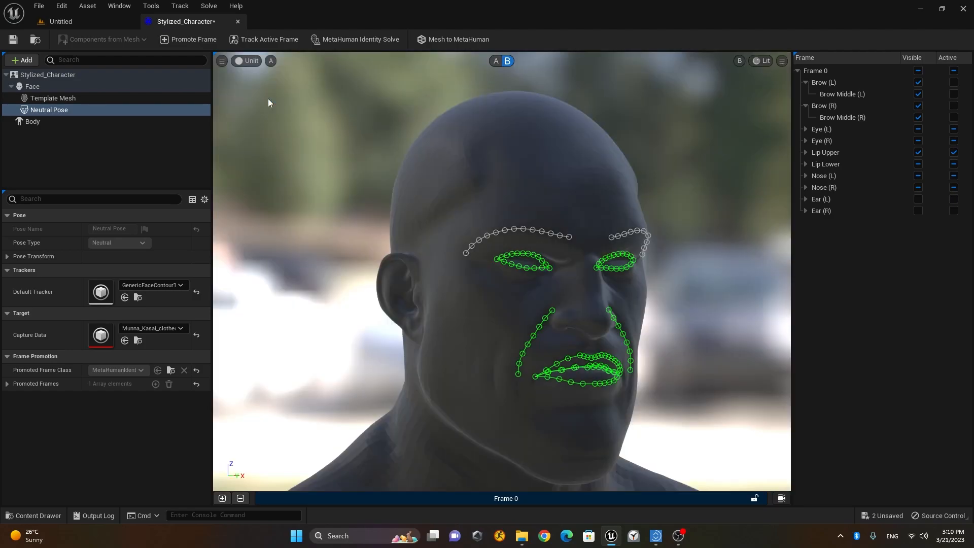
# Step: Inspect the fitted head from both sides and the front, and compare it between views A and B
pyautogui.keyDown('alt'); pyautogui.moveTo(544, 329); pyautogui.dragTo(407, 328); pyautogui.keyUp('alt')
pyautogui.keyDown('alt'); pyautogui.moveTo(501, 327); pyautogui.dragTo(497, 328); pyautogui.keyUp('alt')
pyautogui.moveTo(501, 328)
pyautogui.keyDown('alt'); pyautogui.mouseDown(button='right')
pyautogui.moveTo(552, 328)
pyautogui.moveTo(502, 328)
pyautogui.mouseUp(button='right'); pyautogui.keyUp('alt')
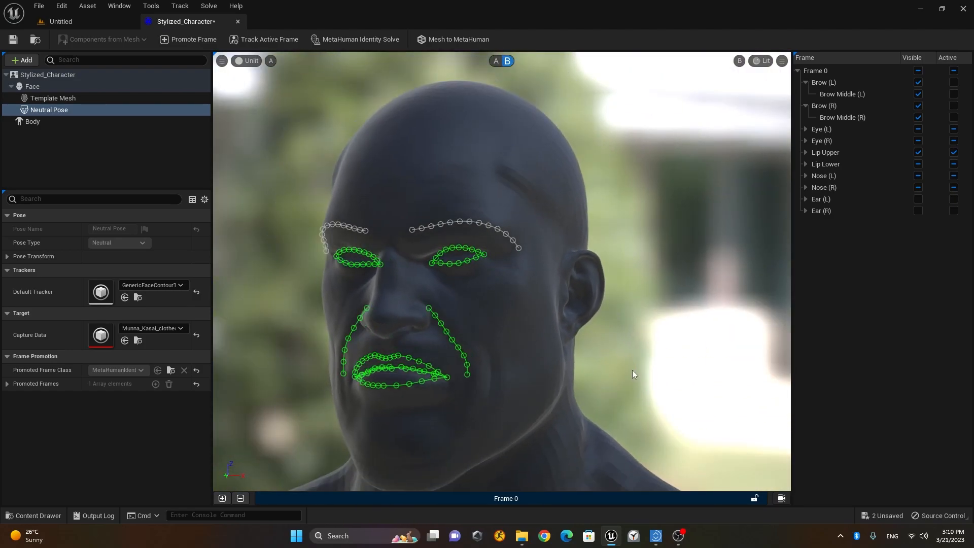
pyautogui.keyDown('alt'); pyautogui.moveTo(626, 375); pyautogui.dragTo(763, 374); pyautogui.keyUp('alt')
pyautogui.keyDown('alt'); pyautogui.moveTo(658, 358); pyautogui.dragTo(654, 331); pyautogui.keyUp('alt')
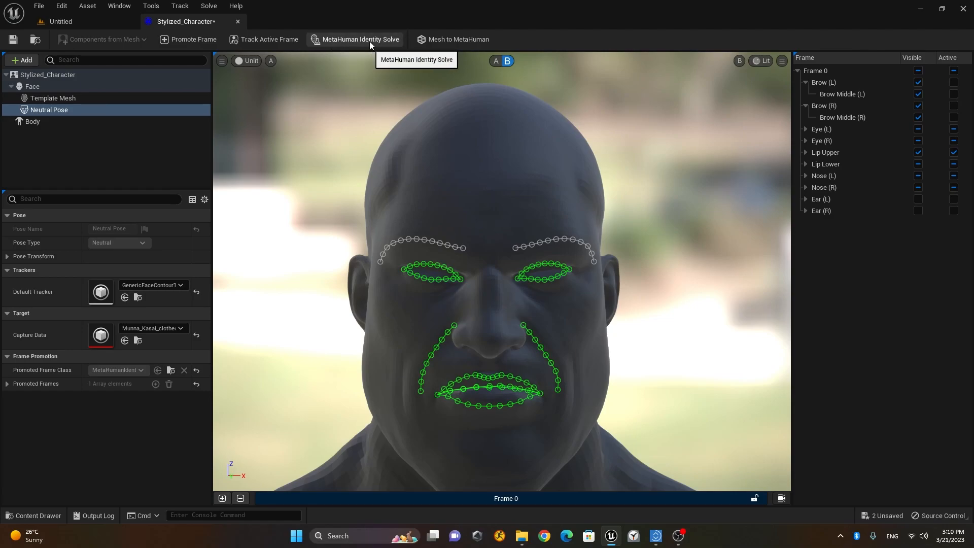
pyautogui.click(497, 60)
pyautogui.click(508, 61)
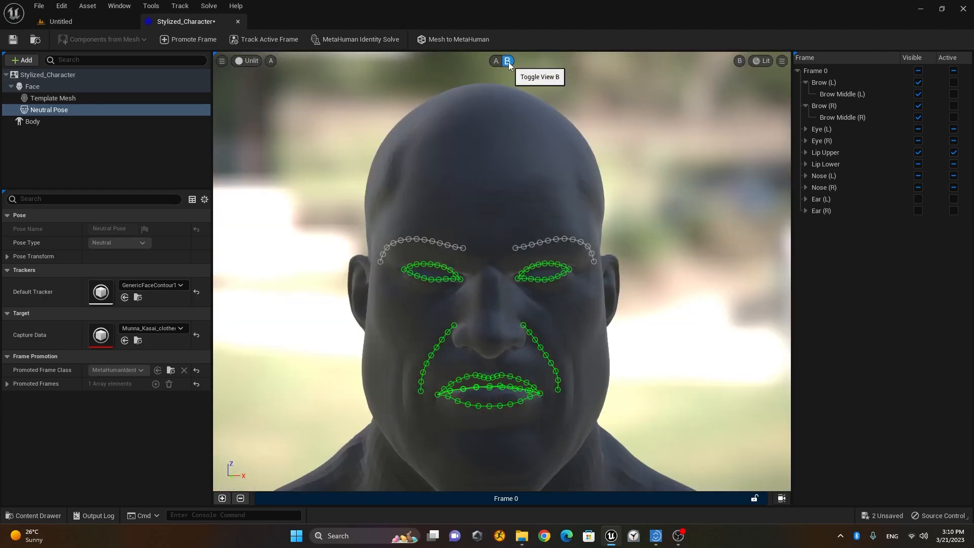
# Step: Try the Mesh to MetaHuman conversion, and give the Body the maximum height and the heaviest male body type preset
pyautogui.click(453, 41)
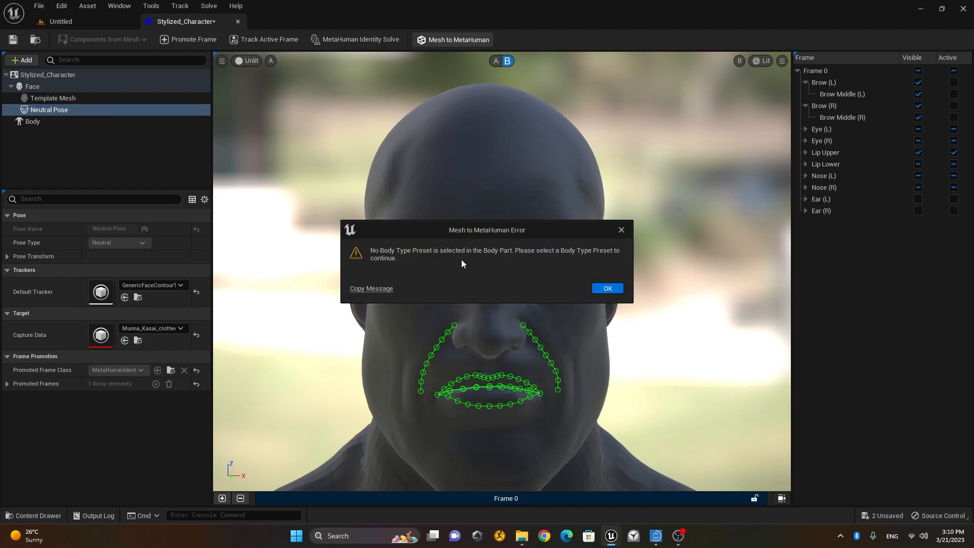
pyautogui.click(608, 289)
pyautogui.click(34, 123)
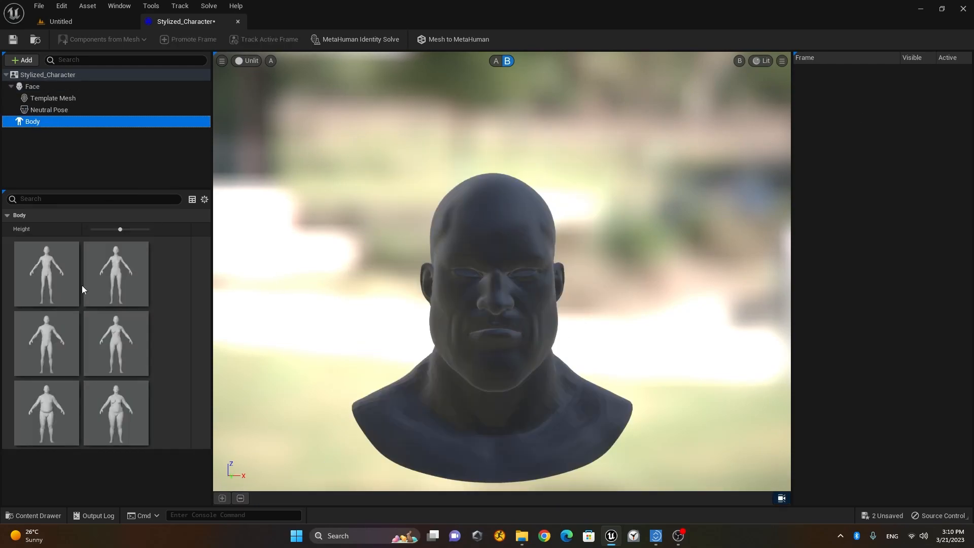
pyautogui.moveTo(120, 230); pyautogui.dragTo(141, 230)
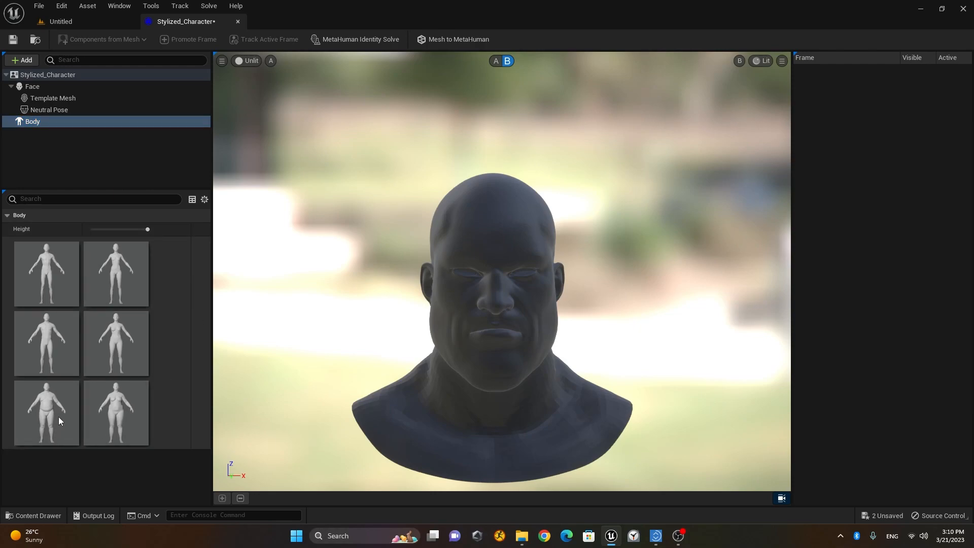
pyautogui.click(51, 412)
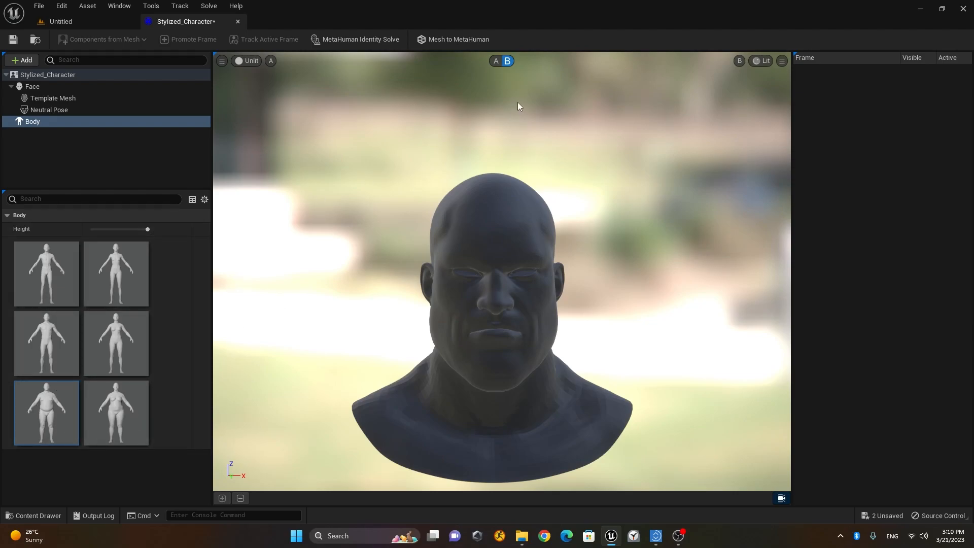
# Step: Convert the identity with Mesh to MetaHuman and close the Stylized_Character asset
pyautogui.click(458, 40)
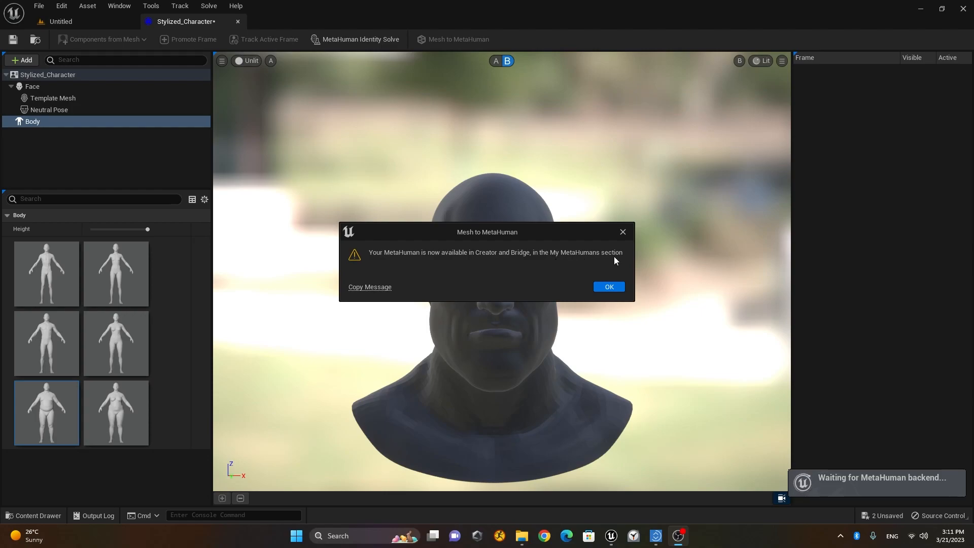
pyautogui.click(617, 286)
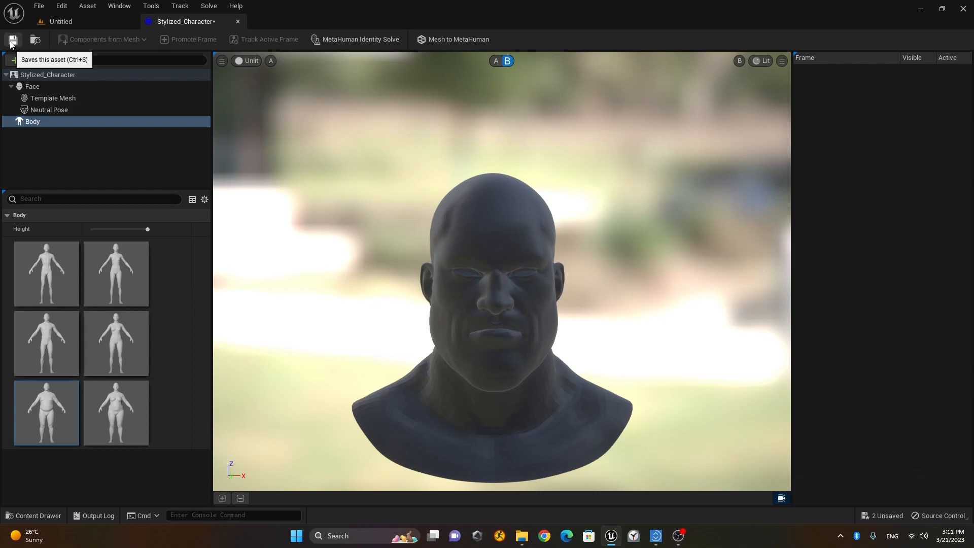
pyautogui.click(237, 22)
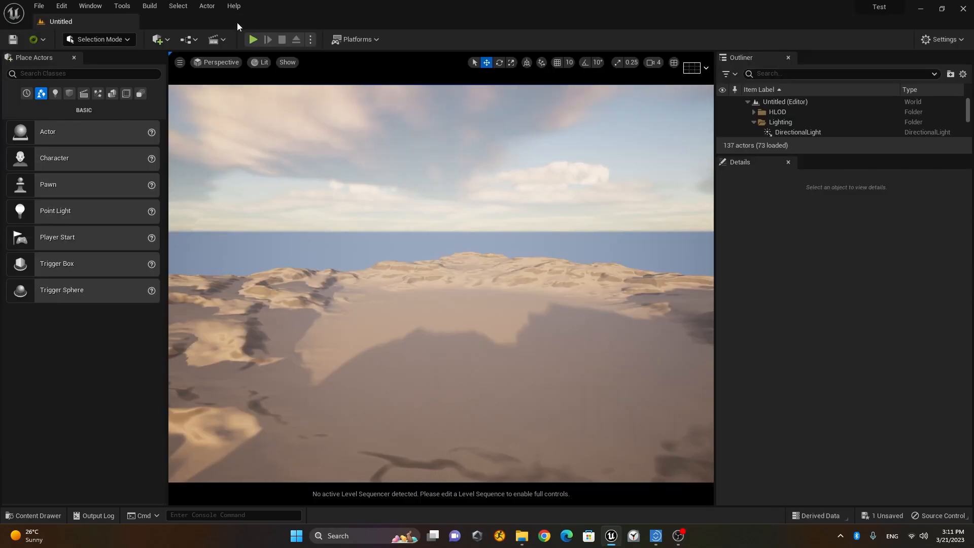
# Step: Open Quixel Bridge full screen, go to its MetaHumans section and restart the background service
pyautogui.click(160, 41)
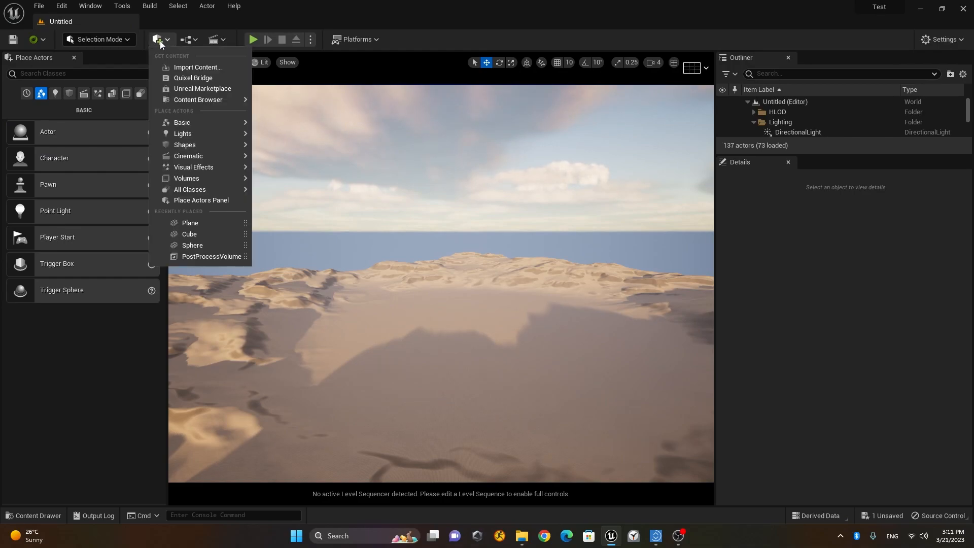
pyautogui.click(197, 80)
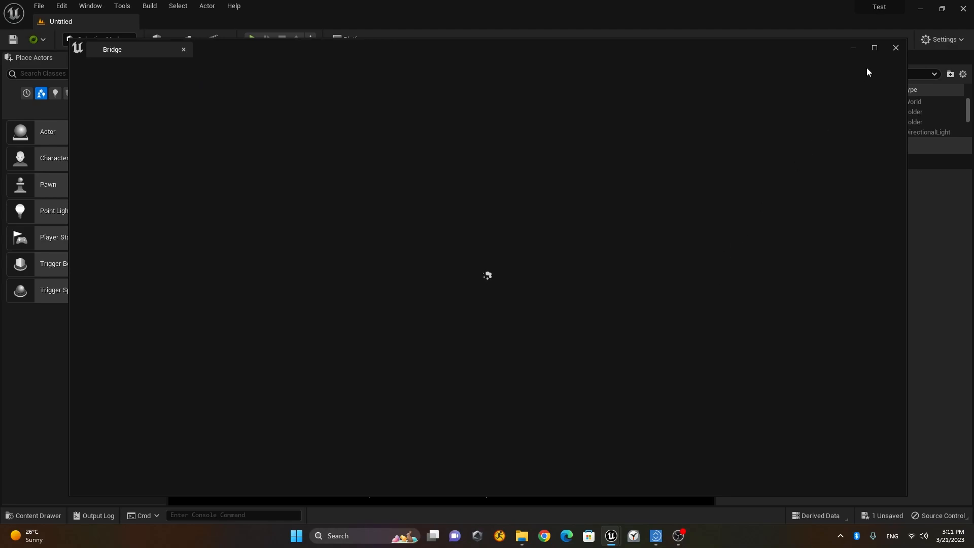
pyautogui.click(874, 49)
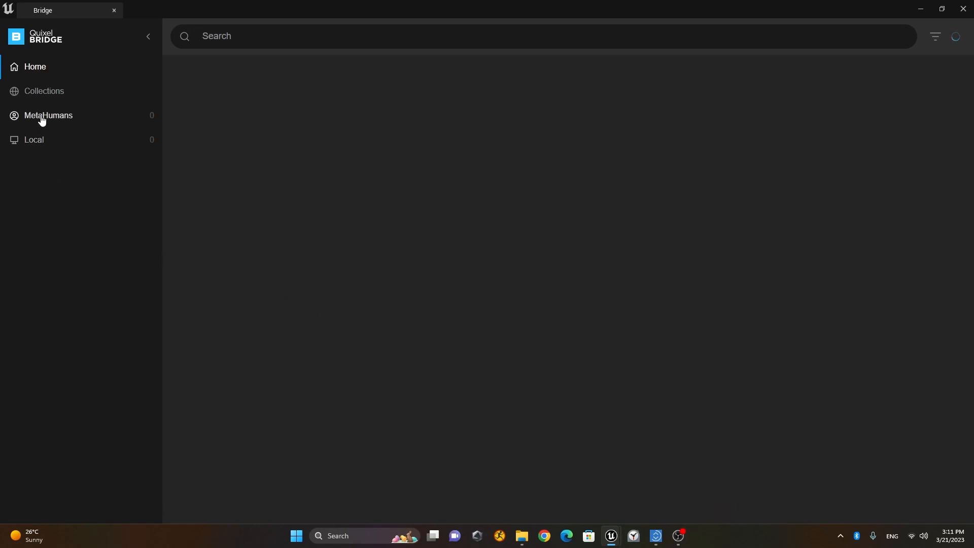
pyautogui.click(41, 119)
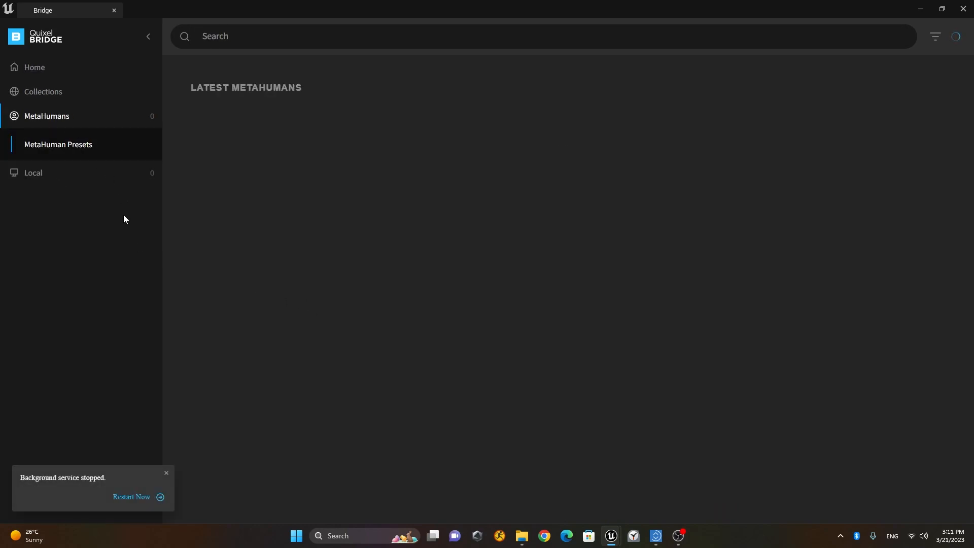
pyautogui.click(136, 499)
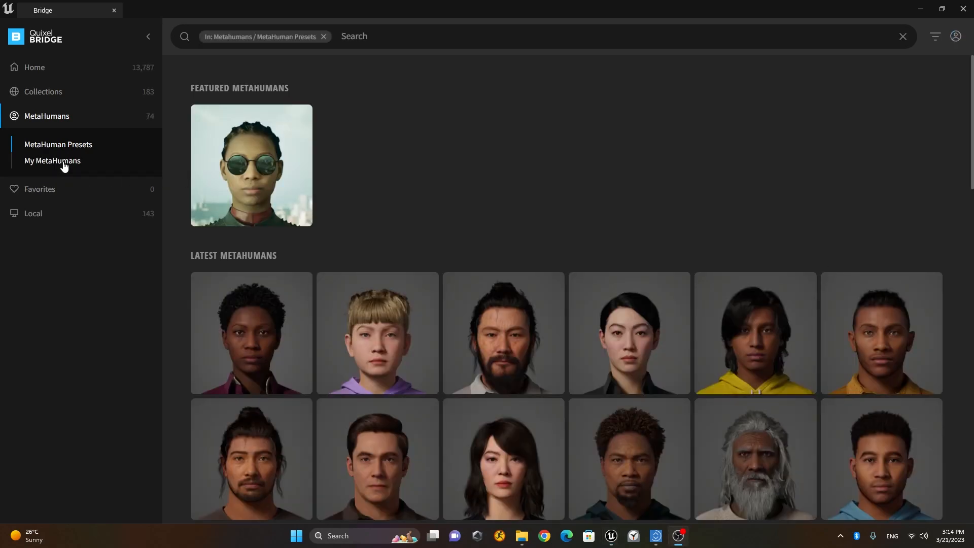
# Step: Start Stylized_Character from My MetaHumans in the latest version of MetaHuman Creator
pyautogui.click(61, 161)
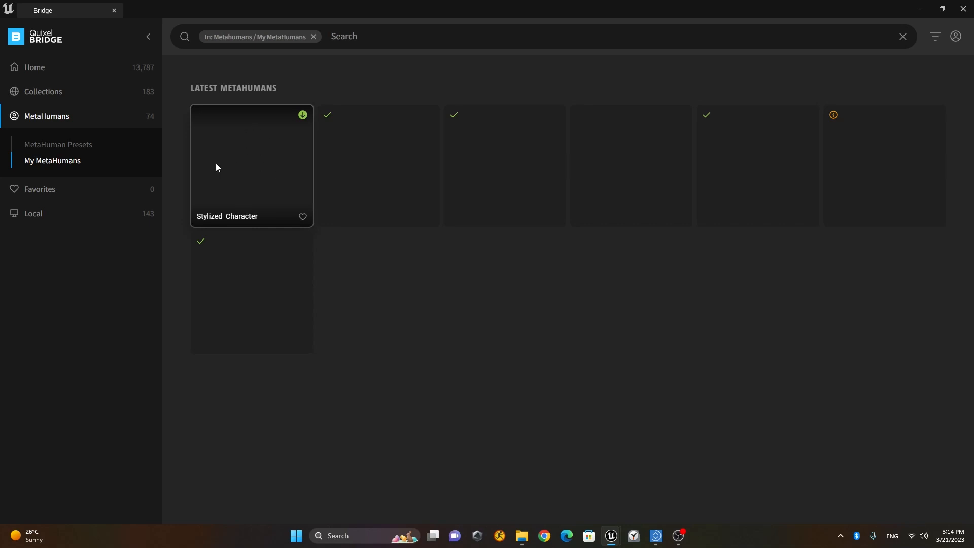
pyautogui.click(249, 174)
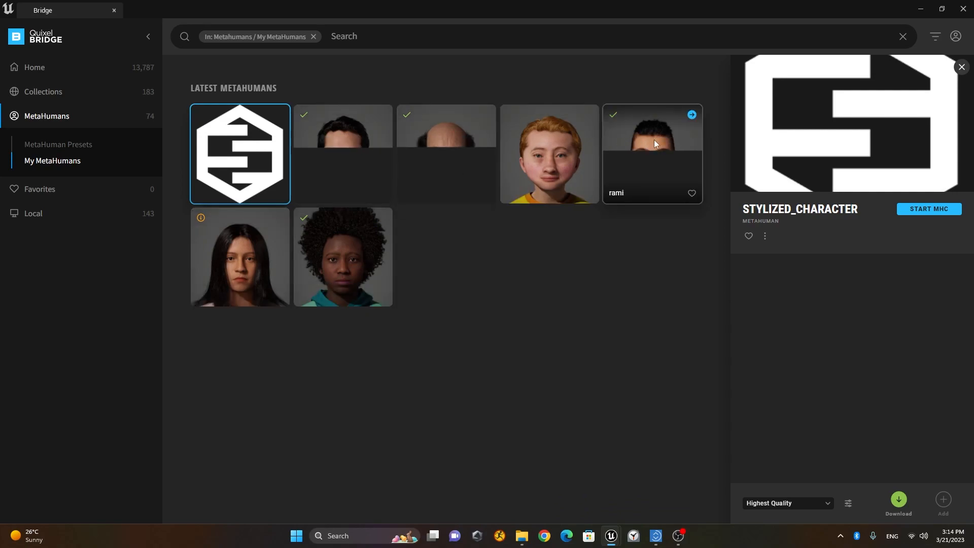
pyautogui.click(930, 212)
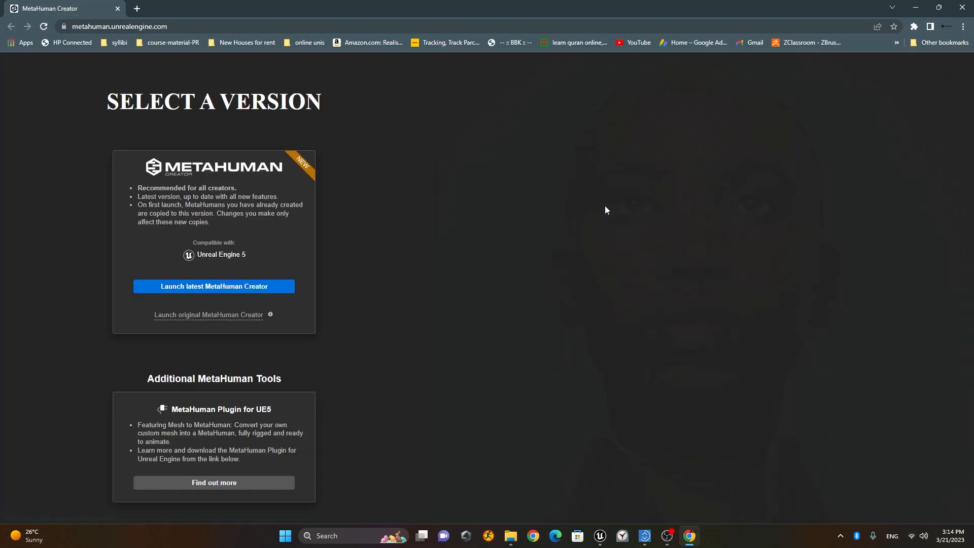
pyautogui.click(207, 288)
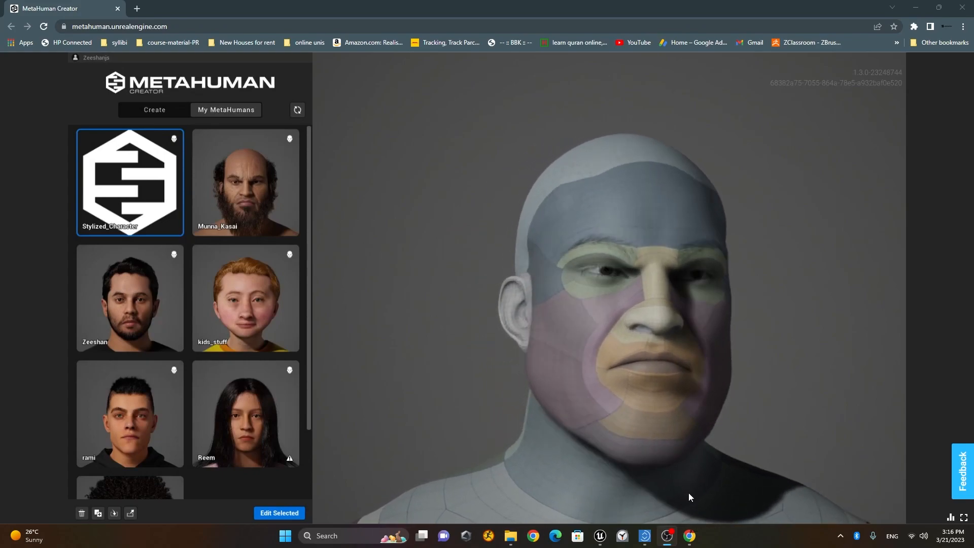
# Step: Switch back to Unreal Engine, minimize Bridge and open the Munna_Kasai_clothed skeletal mesh from the Character folder
pyautogui.moveTo(672, 542)
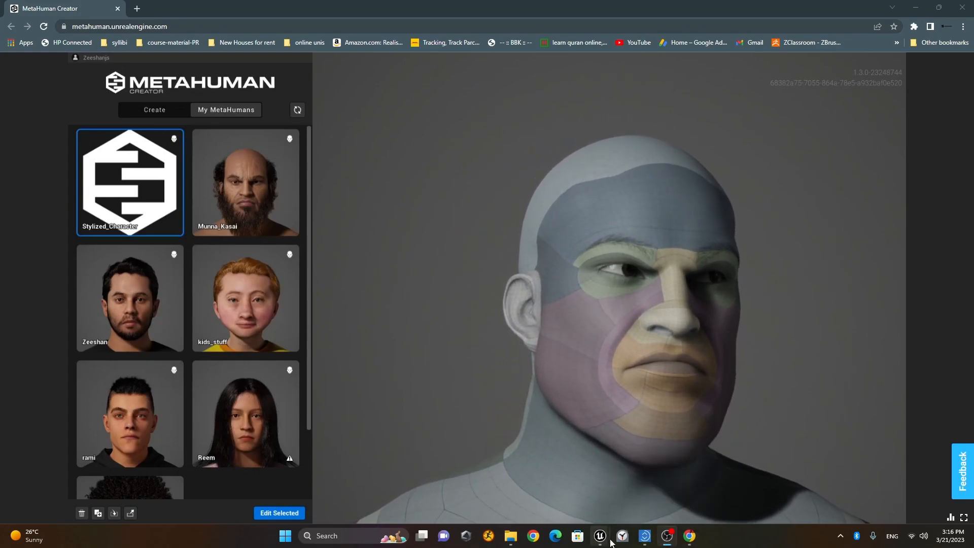
pyautogui.moveTo(602, 540)
pyautogui.click(559, 506)
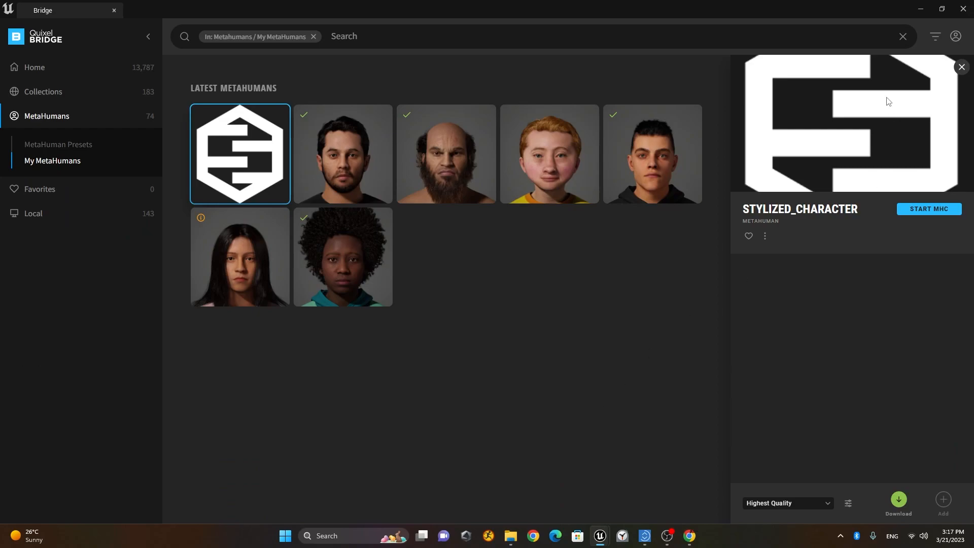
pyautogui.click(920, 10)
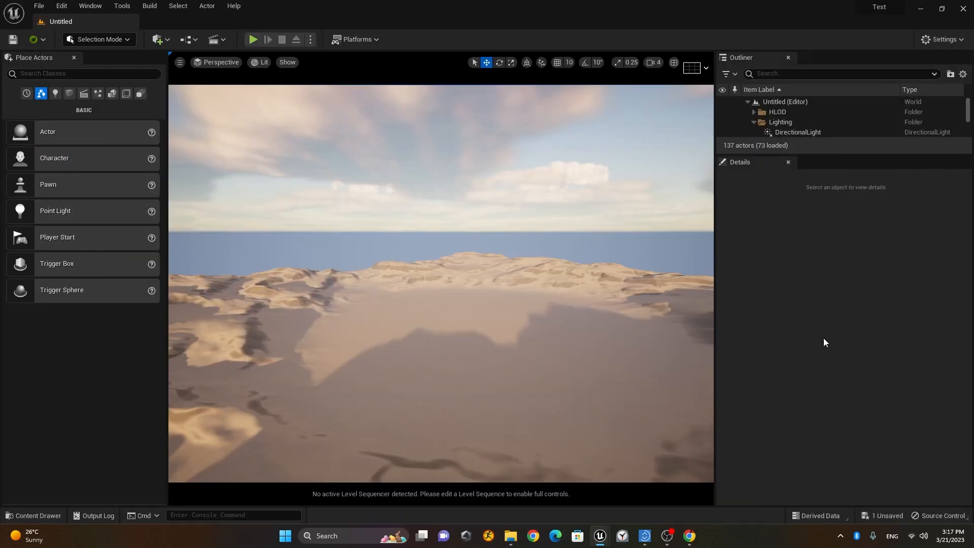
pyautogui.click(43, 518)
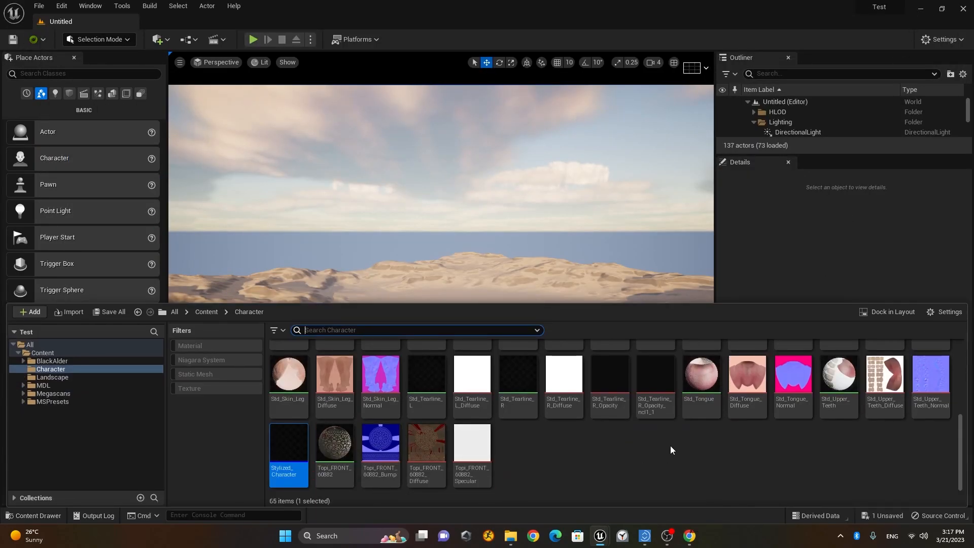
pyautogui.scroll(3, 671, 450)
pyautogui.doubleClick(564, 359)
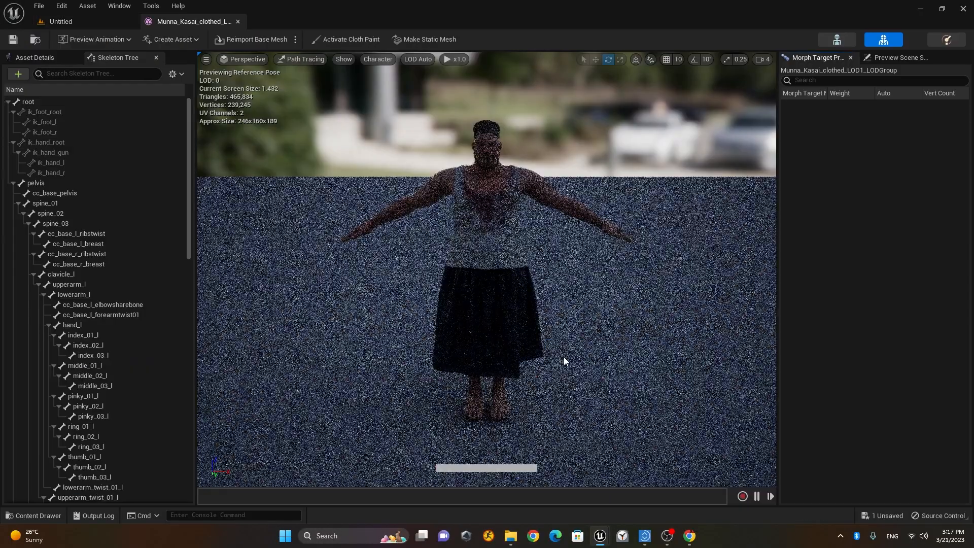
# Step: Examine the original character's face up close in the skeletal mesh preview
pyautogui.scroll(5, 495, 118)
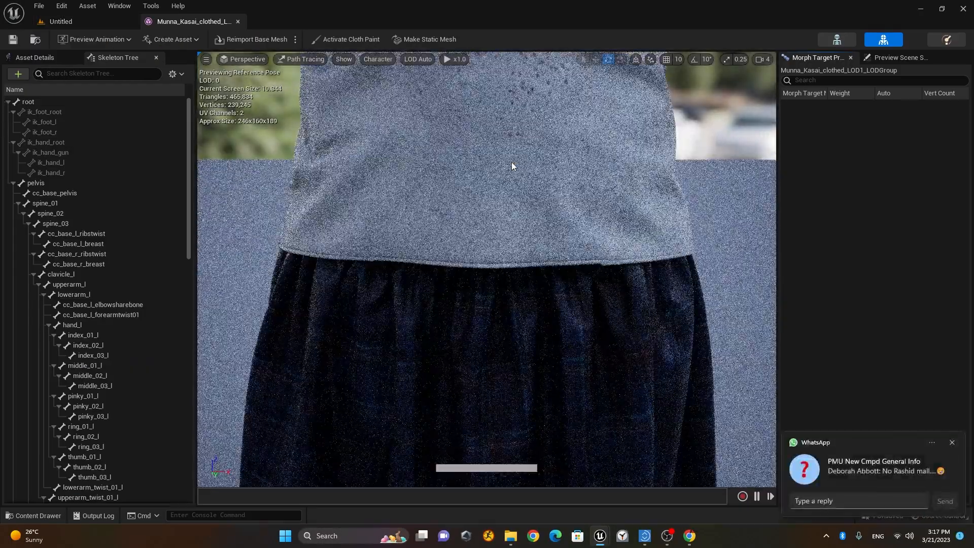
pyautogui.moveTo(518, 166)
pyautogui.mouseDown(button='middle')
pyautogui.moveTo(517, 76)
pyautogui.moveTo(512, 219)
pyautogui.mouseUp(button='middle')
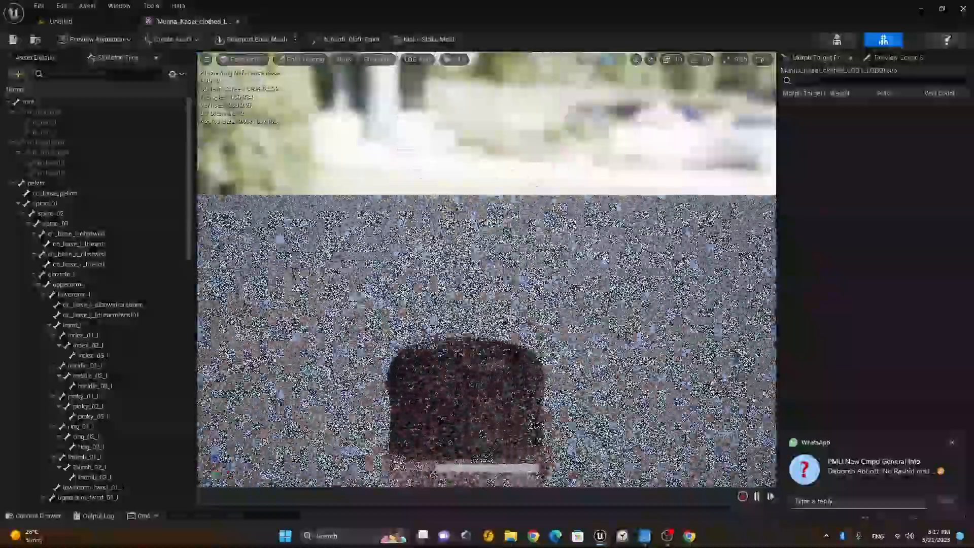
pyautogui.scroll(2, 523, 155)
pyautogui.scroll(-1, 523, 152)
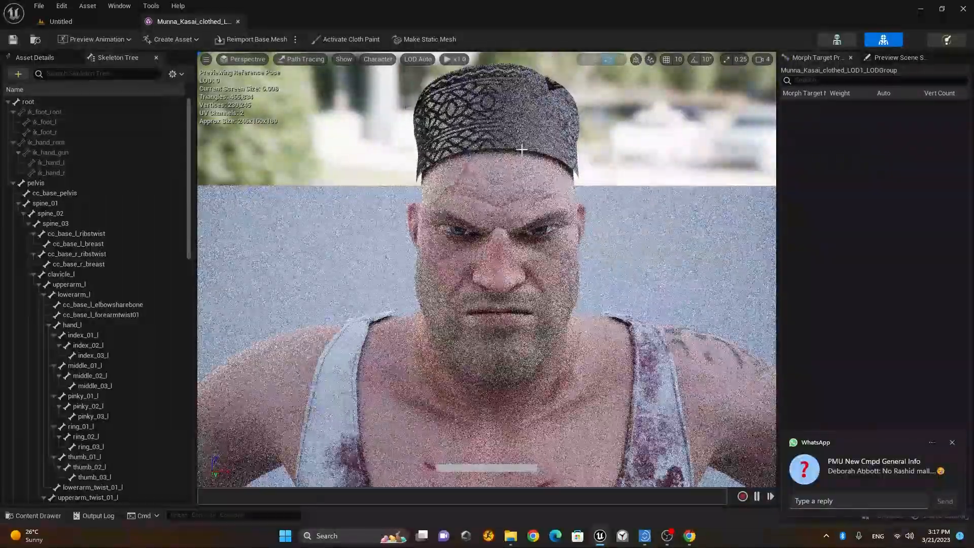
# Step: Switch to MetaHuman Creator in the browser and open Stylized_Character for editing at its Custom Mesh settings
pyautogui.click(693, 542)
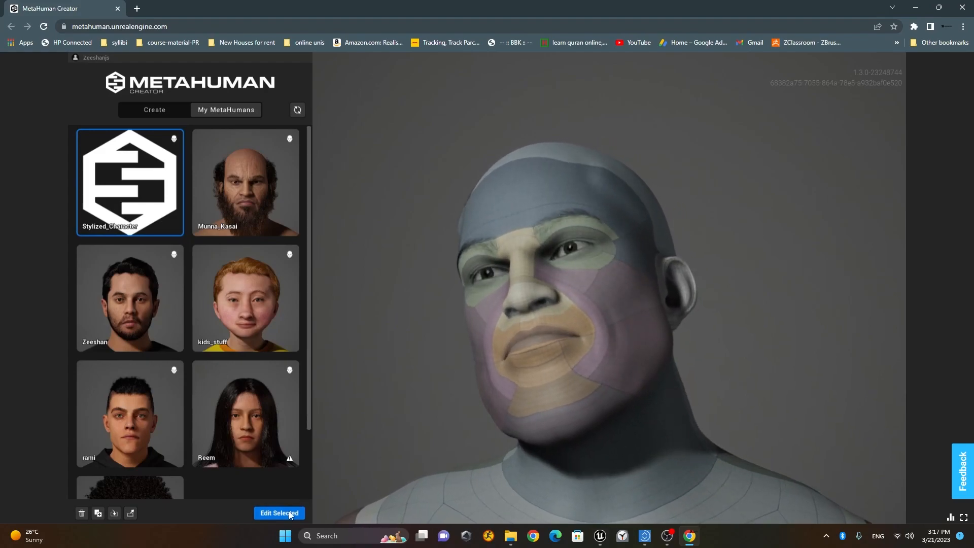
pyautogui.click(279, 514)
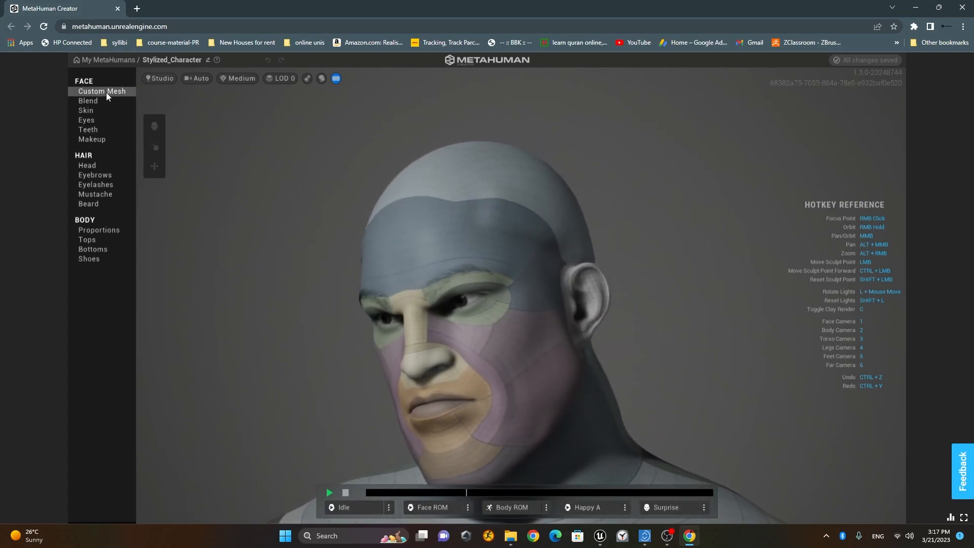
pyautogui.click(106, 92)
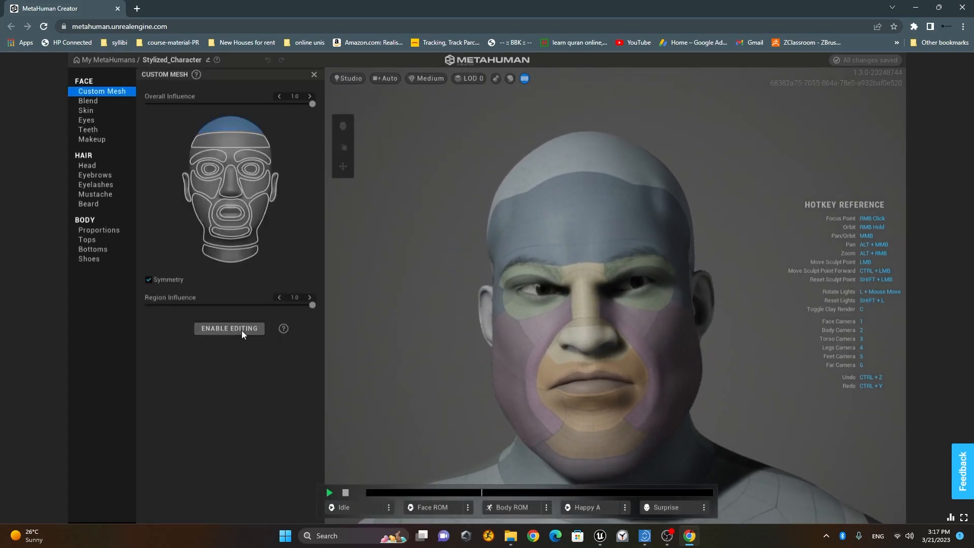
# Step: Unlock the character for editing without duplicating it, and set the custom mesh's Overall Influence to 0.0
pyautogui.click(230, 328)
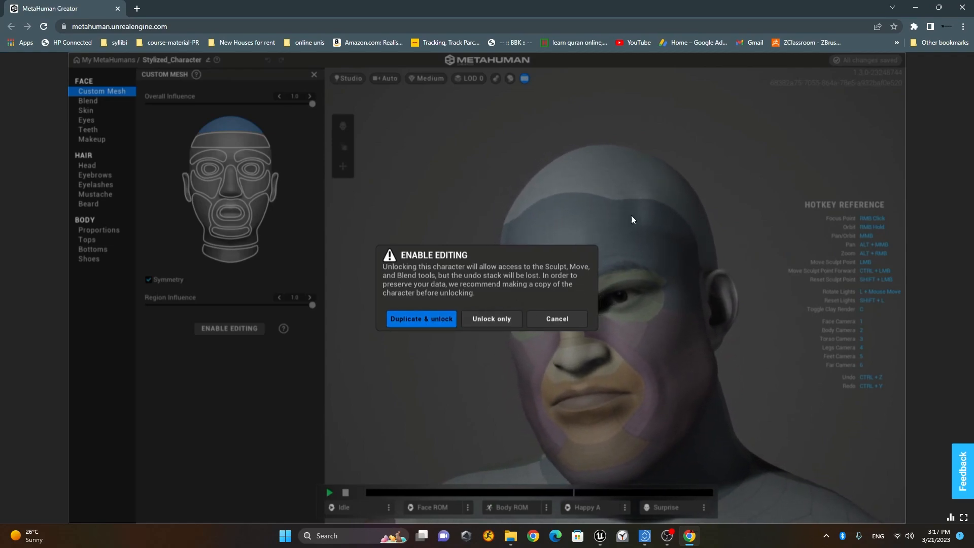
pyautogui.click(492, 320)
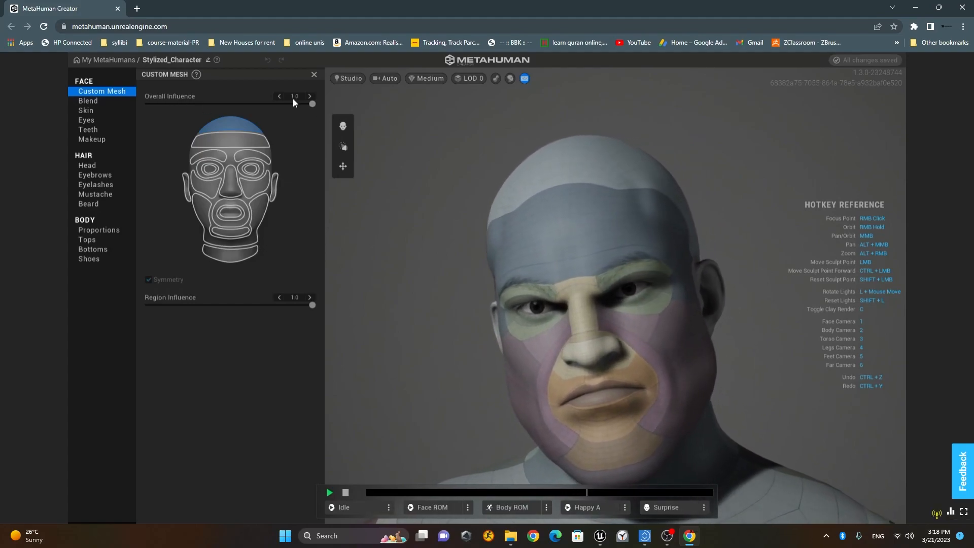
pyautogui.moveTo(313, 106); pyautogui.dragTo(112, 108)
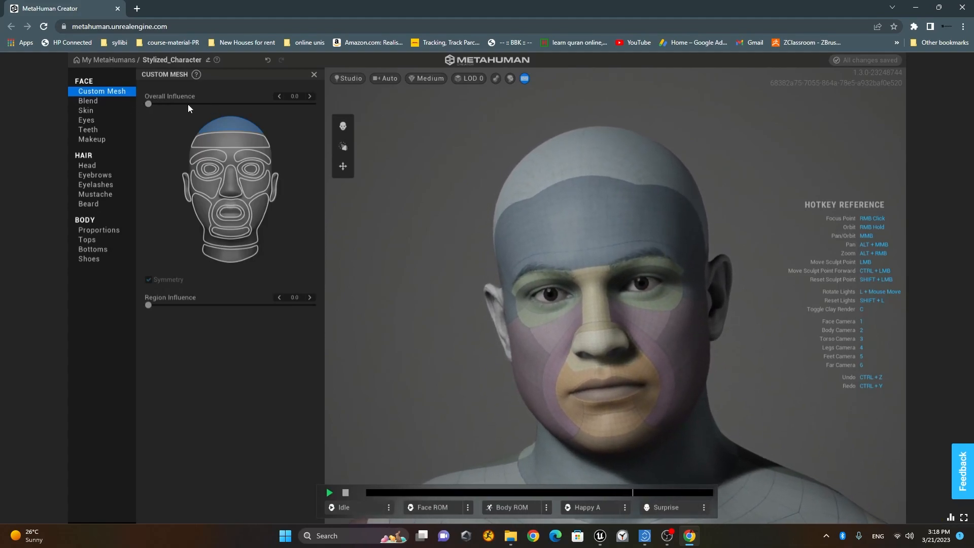
# Step: Vary the custom mesh's Overall Influence and leave it at the full value of 1.0
pyautogui.moveTo(148, 104); pyautogui.dragTo(315, 119)
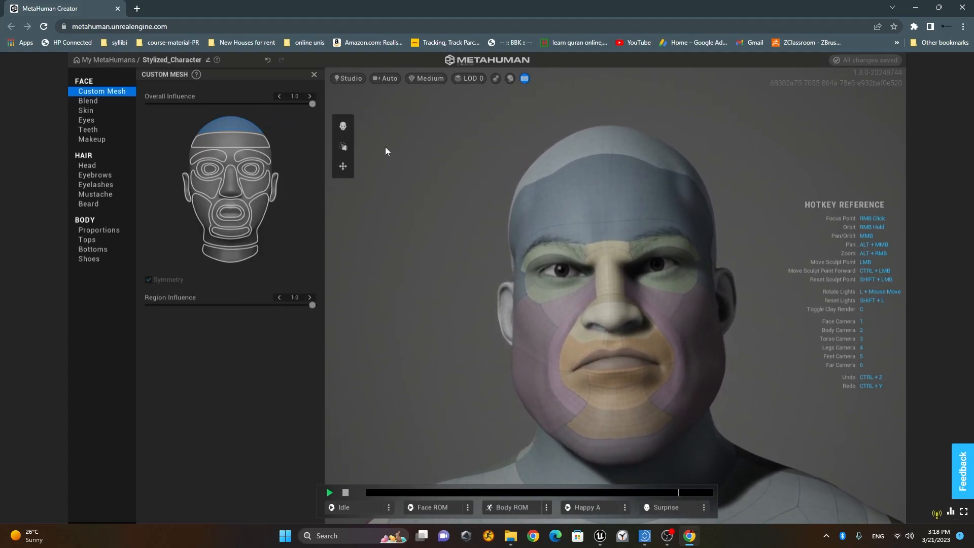
pyautogui.moveTo(310, 104); pyautogui.dragTo(188, 115)
pyautogui.moveTo(266, 117); pyautogui.dragTo(419, 126)
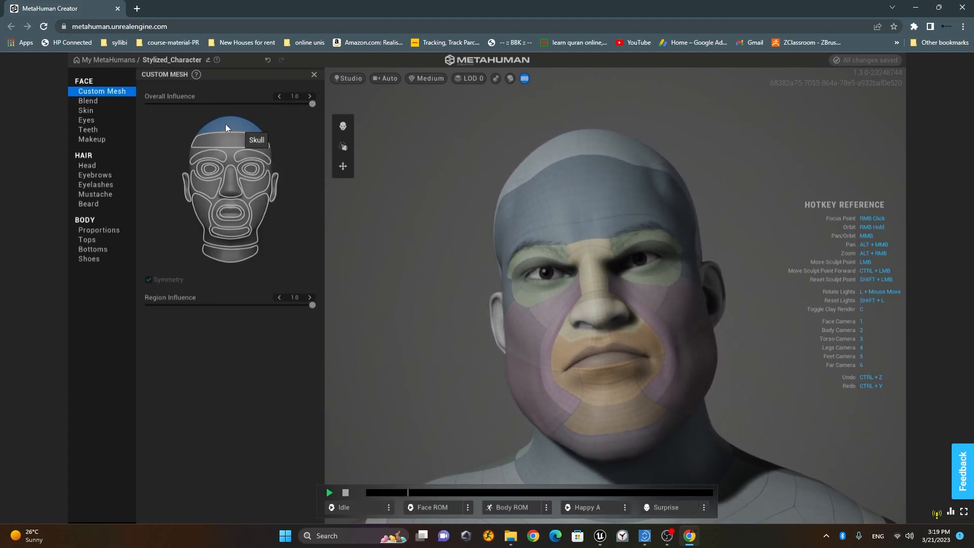
# Step: Set the custom mesh's Region Influence to 0.0 for both the Skull and Forehead regions
pyautogui.moveTo(312, 306); pyautogui.dragTo(105, 310)
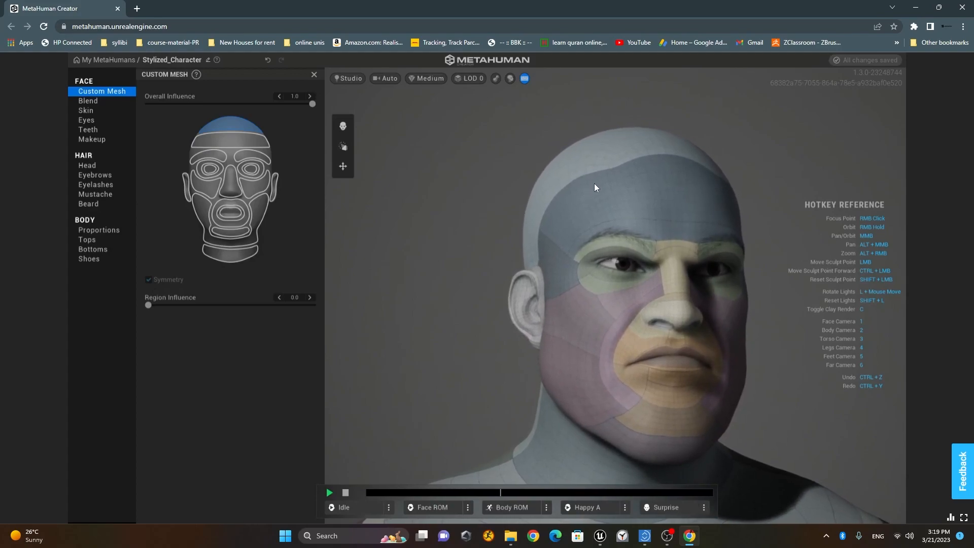
pyautogui.click(246, 144)
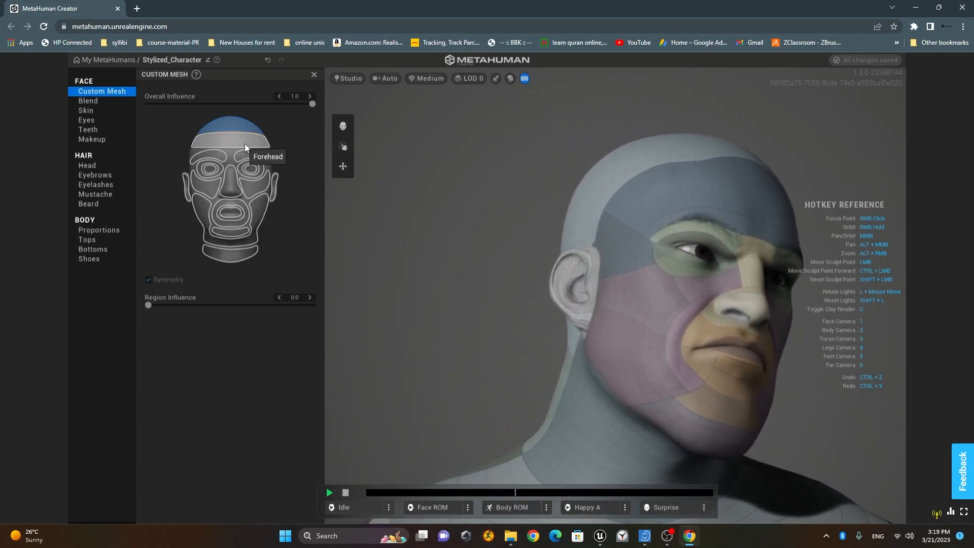
pyautogui.moveTo(310, 307); pyautogui.dragTo(96, 308)
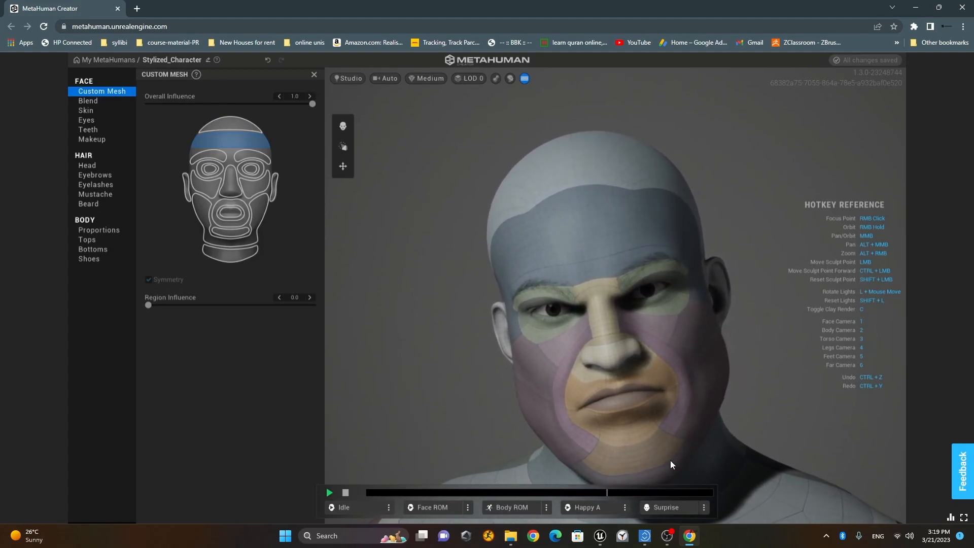
# Step: Switch to Unreal Engine to check the original character's face, and return to MetaHuman Creator in the browser
pyautogui.moveTo(601, 538)
pyautogui.click(545, 497)
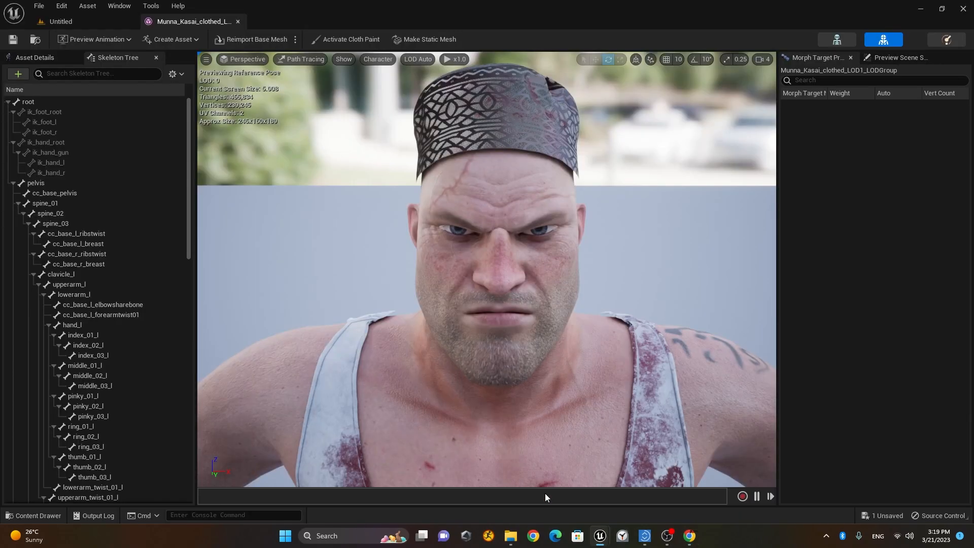
pyautogui.click(697, 536)
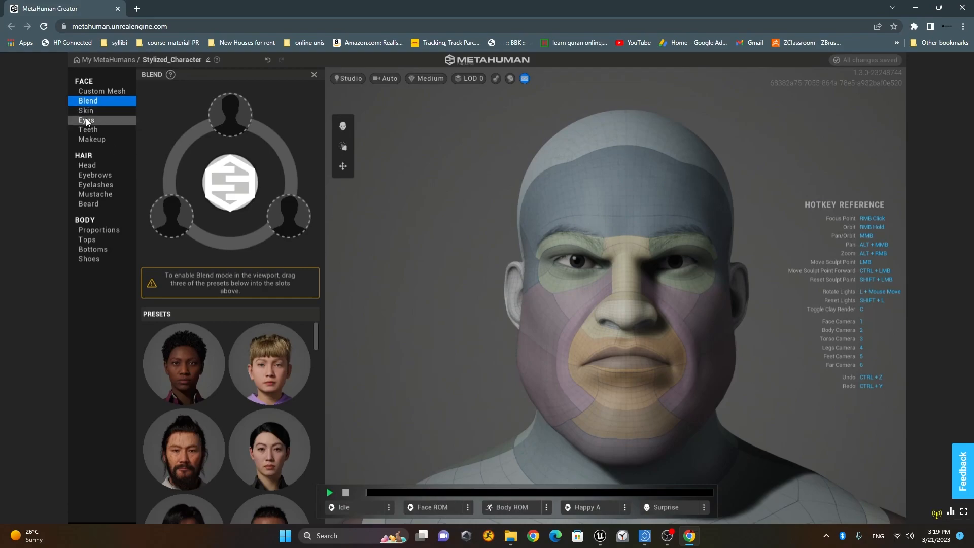
# Step: Assign a skin texture to the character and set the skin color to U 0.63 and V 0.67
pyautogui.click(99, 112)
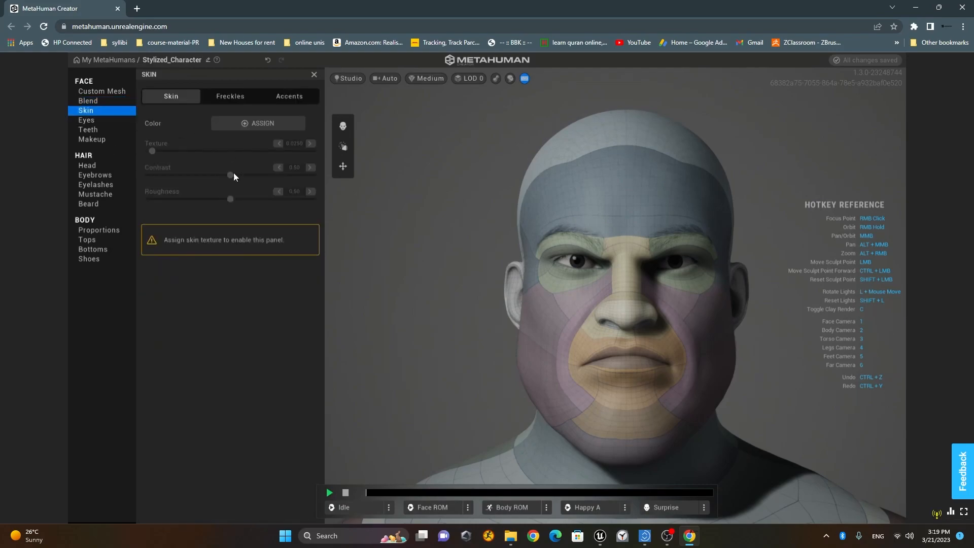
pyautogui.click(245, 124)
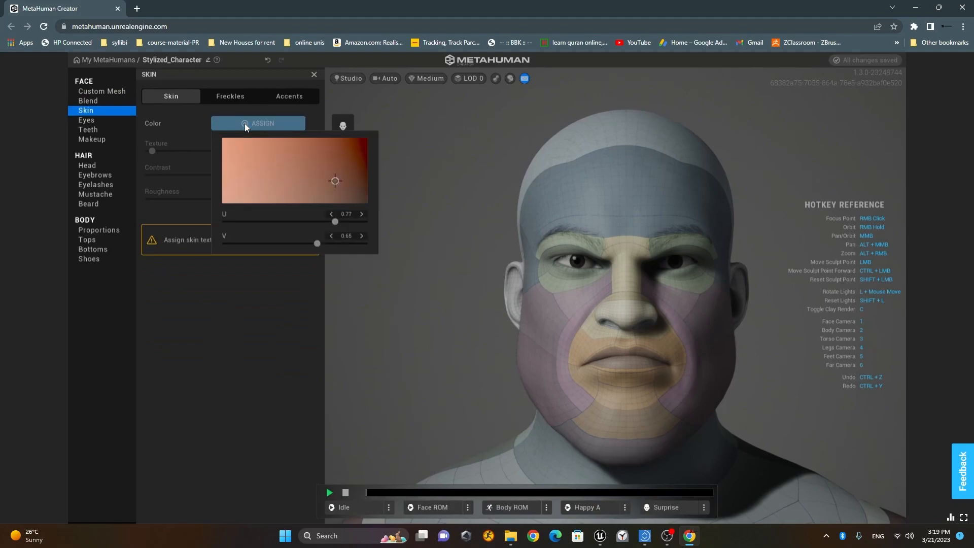
pyautogui.click(333, 180)
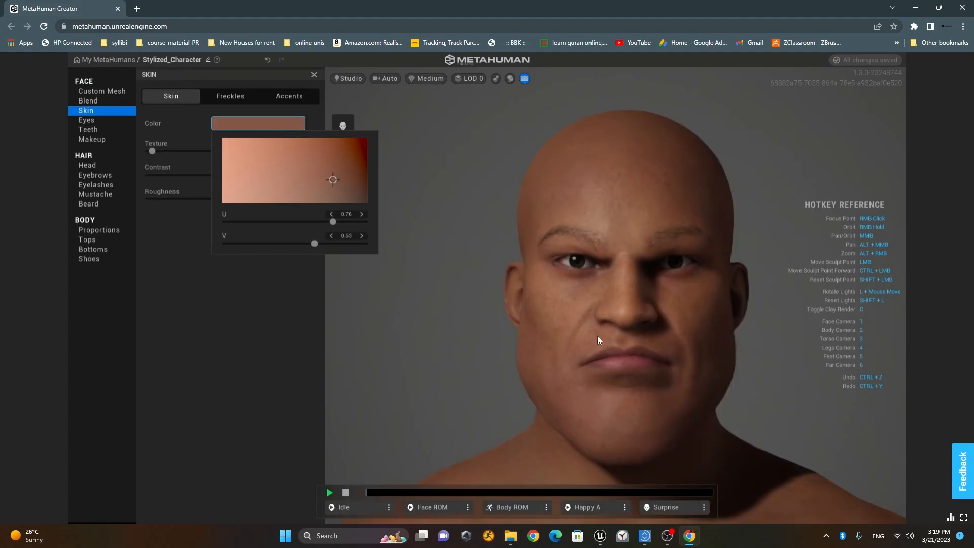
pyautogui.click(332, 178)
pyautogui.moveTo(319, 178)
pyautogui.mouseDown()
pyautogui.moveTo(266, 161)
pyautogui.moveTo(260, 172)
pyautogui.moveTo(306, 186)
pyautogui.moveTo(315, 200)
pyautogui.moveTo(342, 185)
pyautogui.moveTo(314, 182)
pyautogui.mouseUp()
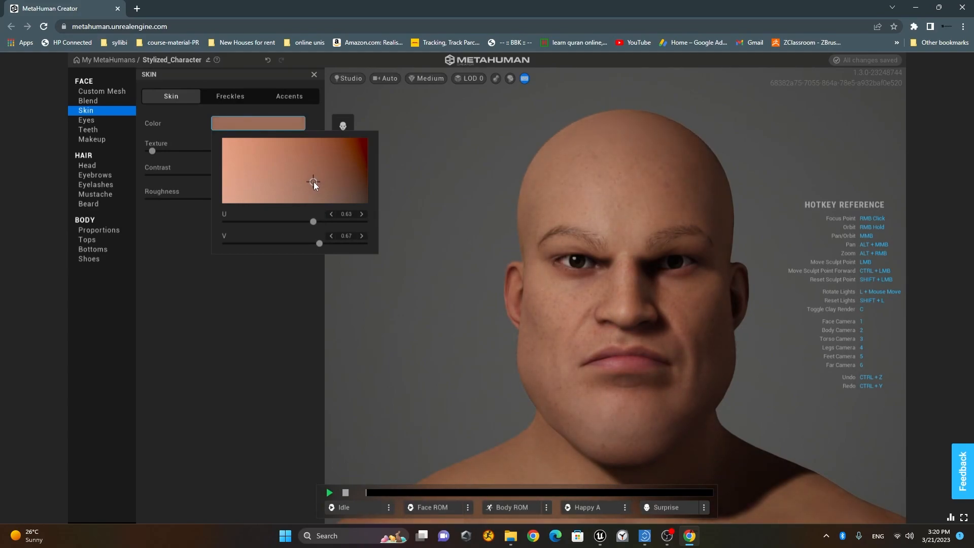
pyautogui.click(171, 227)
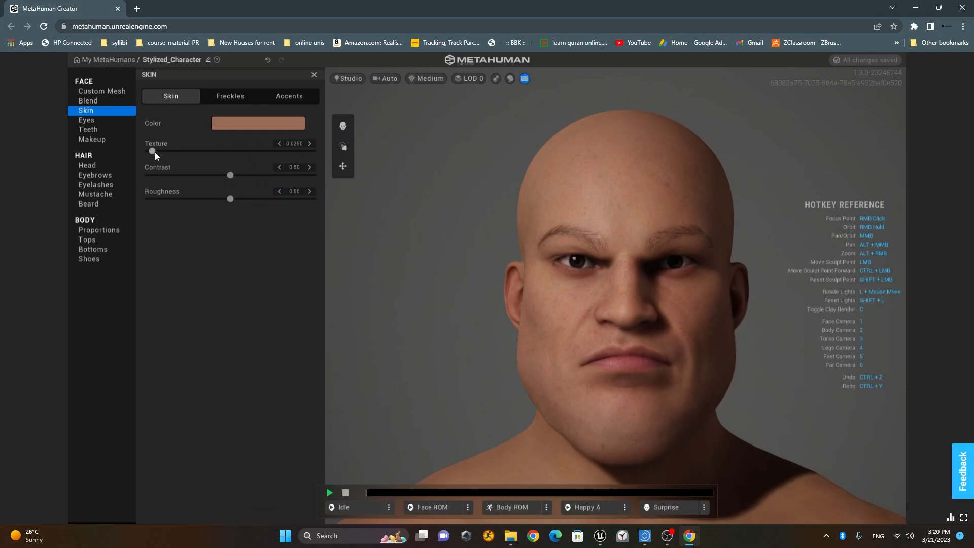
# Step: Raise the skin Texture value to 0.9069 and inspect the face under different viewing angles
pyautogui.moveTo(155, 152); pyautogui.dragTo(299, 160)
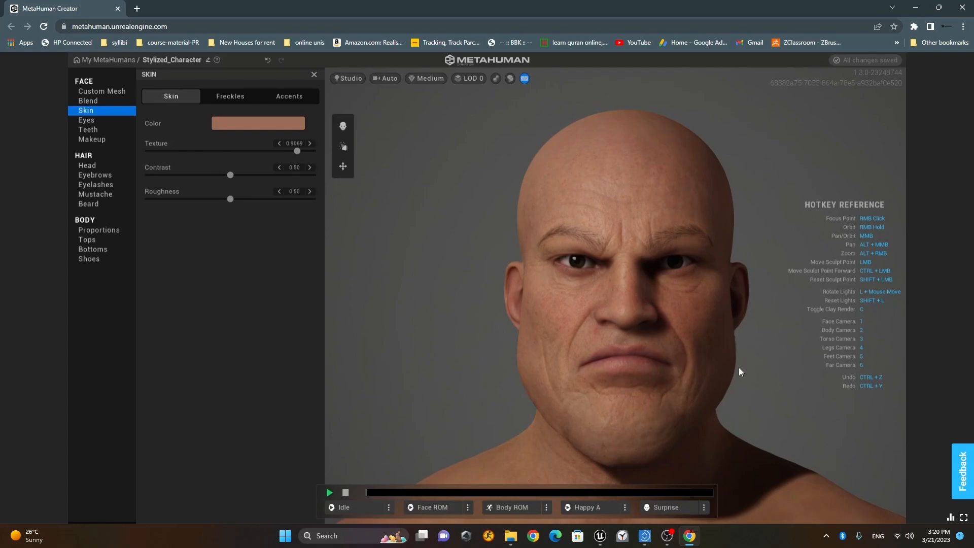
pyautogui.moveTo(507, 402); pyautogui.dragTo(594, 343, button='right')
pyautogui.moveTo(665, 354); pyautogui.dragTo(774, 436, button='right')
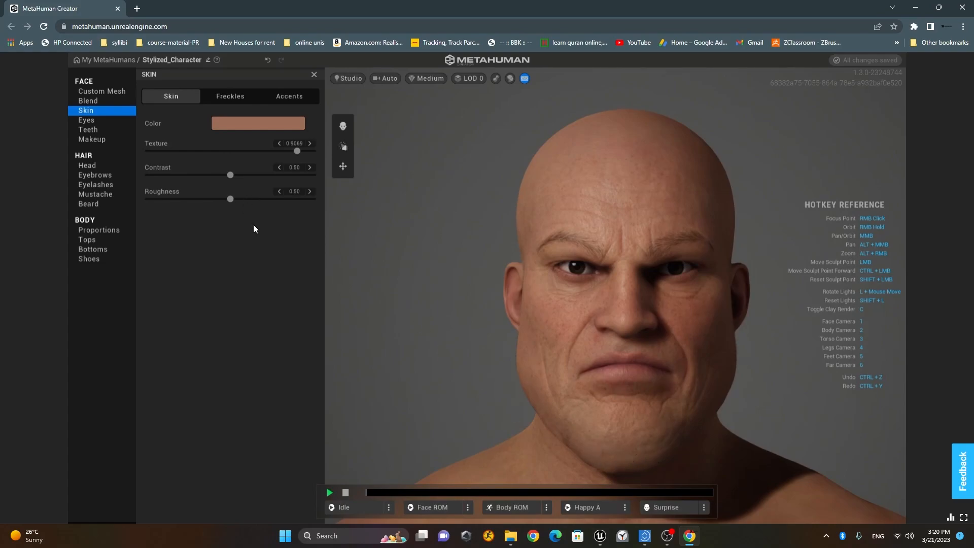
# Step: Try out different skin Contrast and Roughness levels on the face
pyautogui.moveTo(243, 176); pyautogui.dragTo(127, 174)
pyautogui.moveTo(123, 174); pyautogui.dragTo(382, 217)
pyautogui.moveTo(312, 199); pyautogui.dragTo(202, 199)
# Step: Compare the freckle patterns on the face and apply the fourth, densest one
pyautogui.click(231, 95)
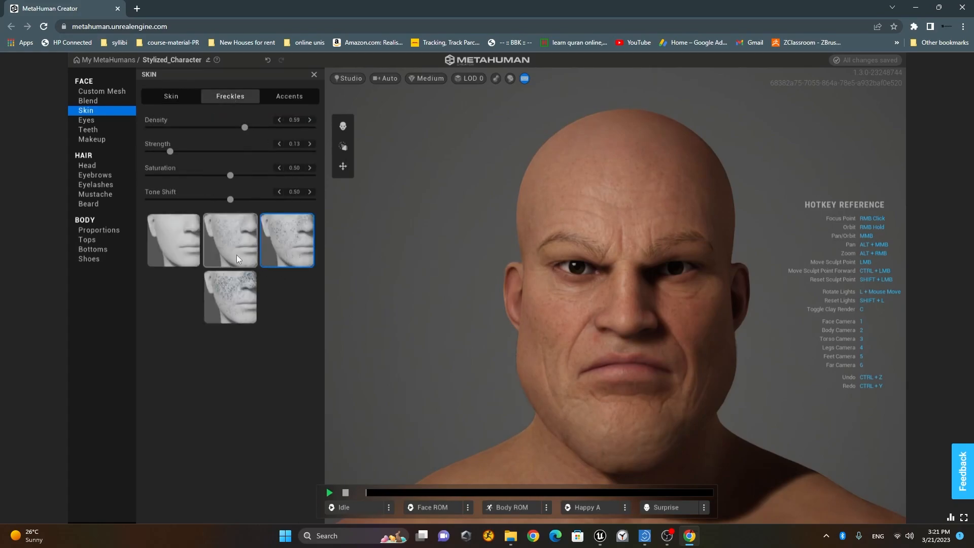
pyautogui.click(233, 294)
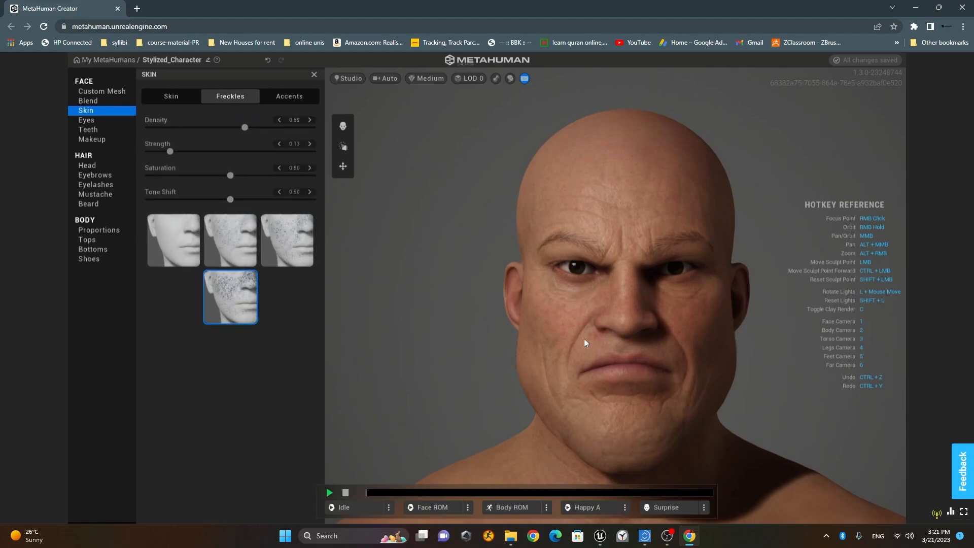
pyautogui.scroll(5, 584, 339)
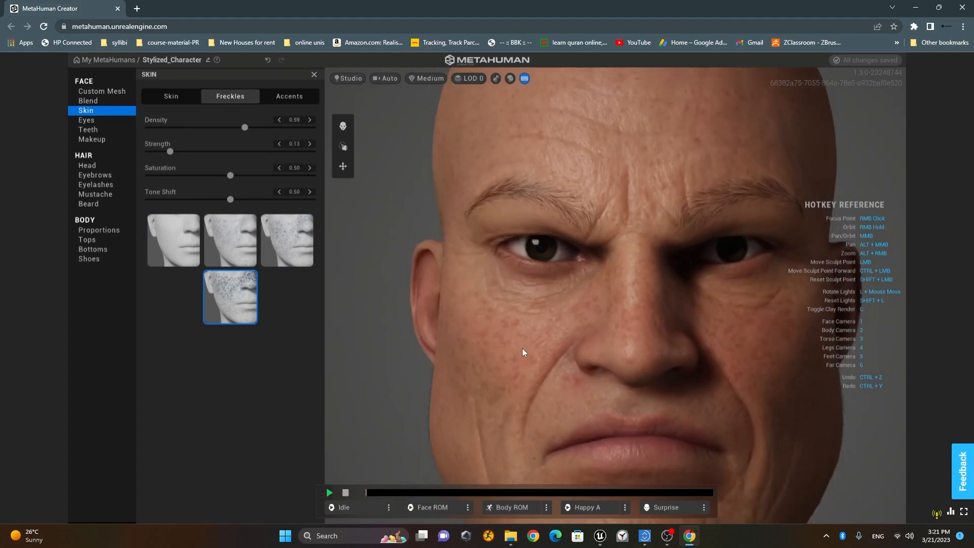
pyautogui.click(302, 242)
pyautogui.click(237, 304)
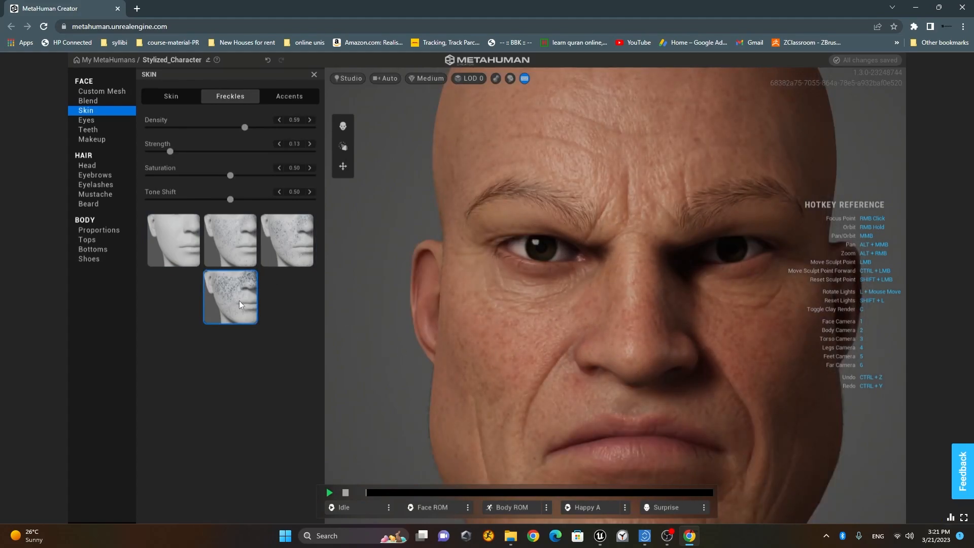
# Step: Give the under-eye skin accent a Redness of 0.79 and lower its Saturation and Lightness
pyautogui.click(287, 95)
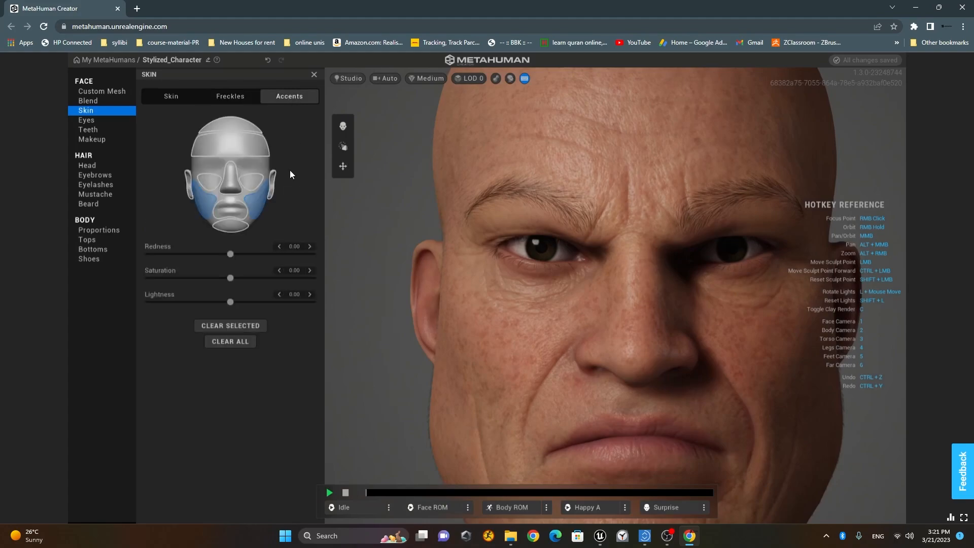
pyautogui.click(250, 186)
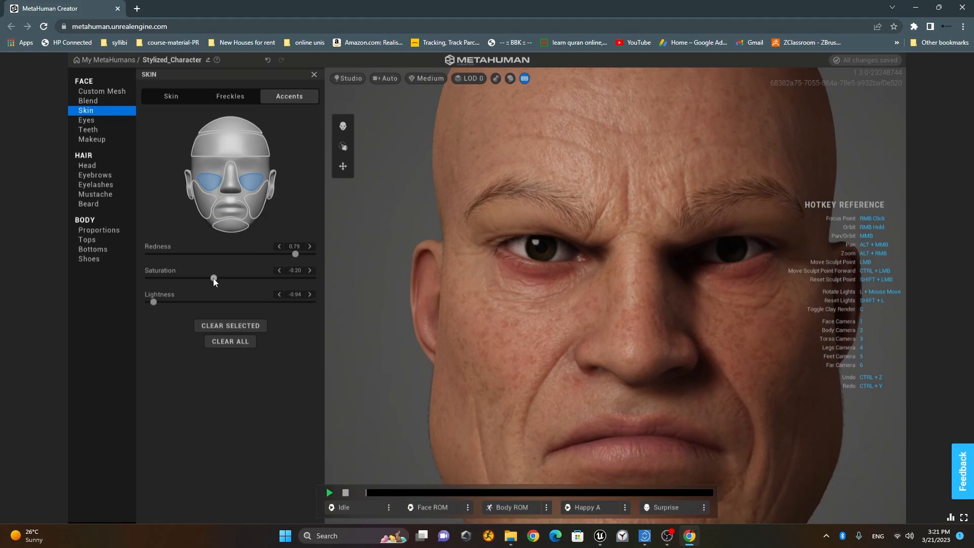
pyautogui.moveTo(213, 279); pyautogui.dragTo(169, 279)
pyautogui.moveTo(145, 304); pyautogui.dragTo(143, 302)
# Step: Set the Cheeks skin accent to Redness 0.05, Saturation -0.20 and Lightness -0.03
pyautogui.click(208, 199)
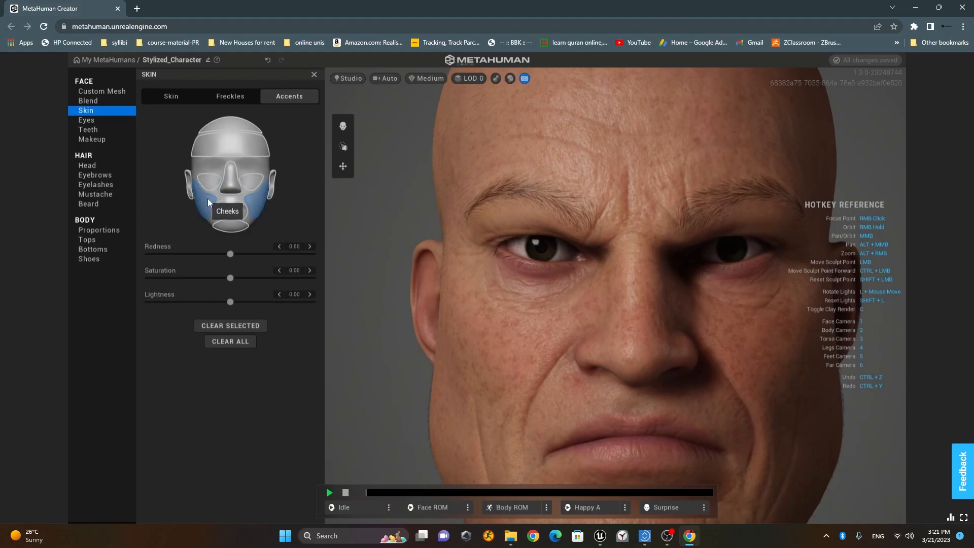
pyautogui.click(275, 260)
pyautogui.moveTo(229, 277); pyautogui.dragTo(175, 278)
pyautogui.moveTo(229, 303)
pyautogui.mouseDown()
pyautogui.moveTo(182, 304)
pyautogui.moveTo(233, 306)
pyautogui.mouseUp()
pyautogui.moveTo(260, 254); pyautogui.dragTo(223, 256)
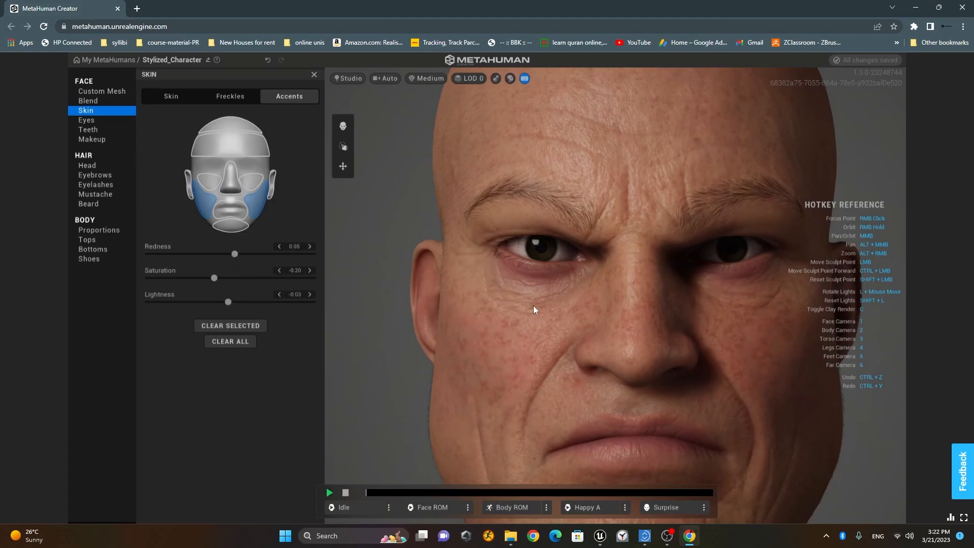
pyautogui.scroll(-5, 534, 305)
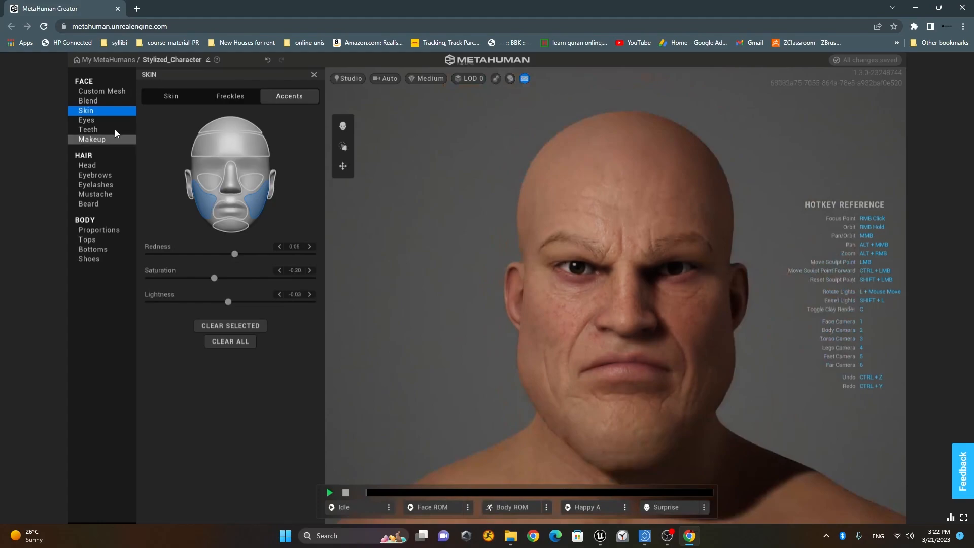
# Step: Set the iris Base Color and Detail Color of both eyes to U 1.00 and V 1.00
pyautogui.click(108, 122)
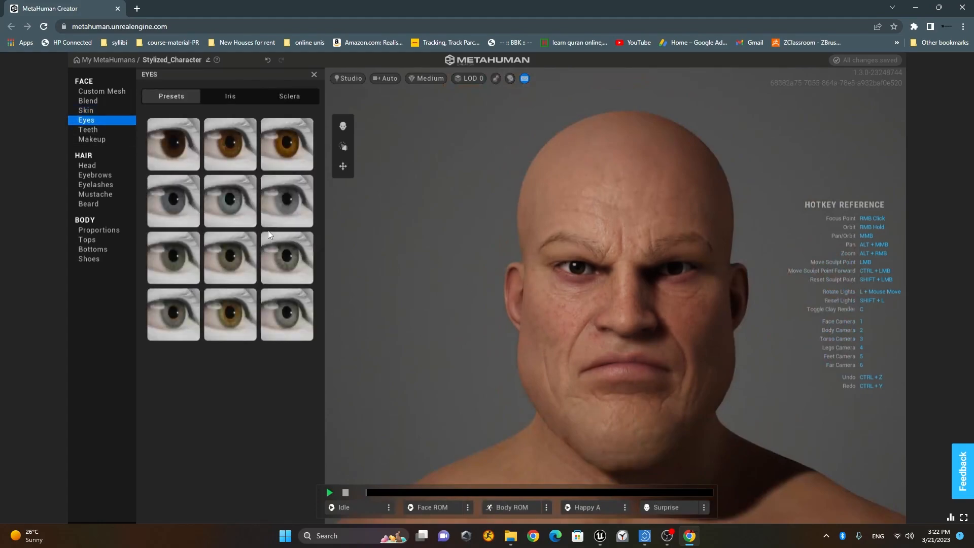
pyautogui.click(227, 99)
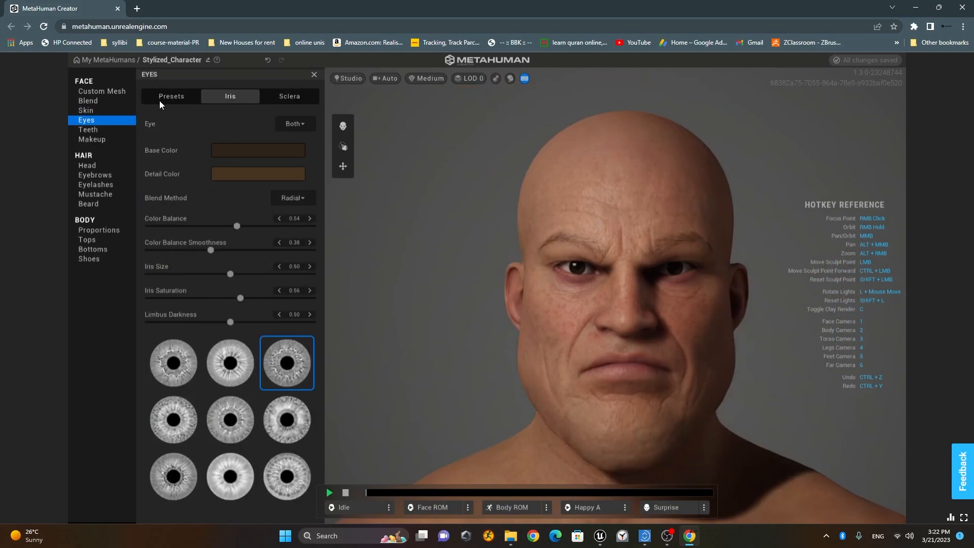
pyautogui.click(241, 151)
pyautogui.moveTo(254, 217); pyautogui.dragTo(202, 235)
pyautogui.moveTo(278, 231)
pyautogui.mouseDown()
pyautogui.moveTo(333, 224)
pyautogui.moveTo(384, 246)
pyautogui.mouseUp()
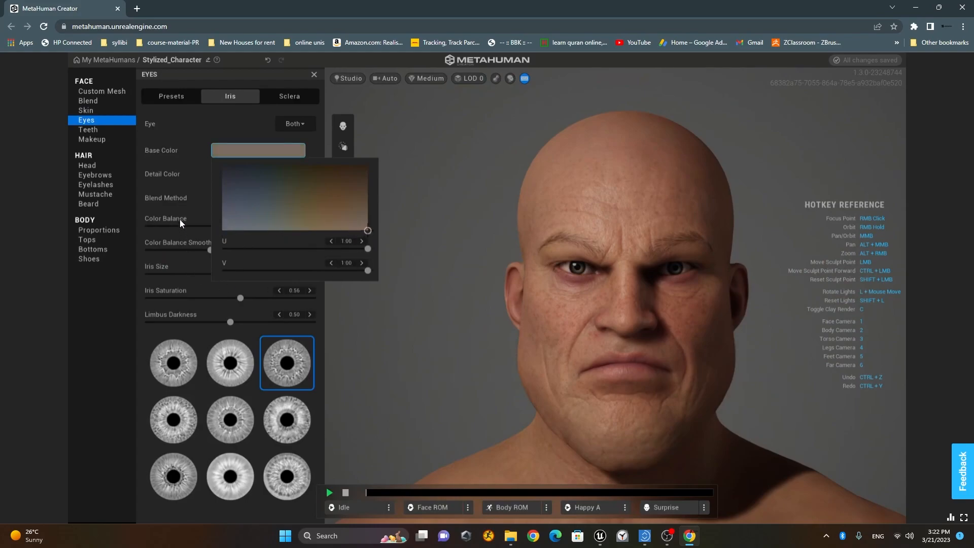
pyautogui.click(209, 129)
pyautogui.click(252, 171)
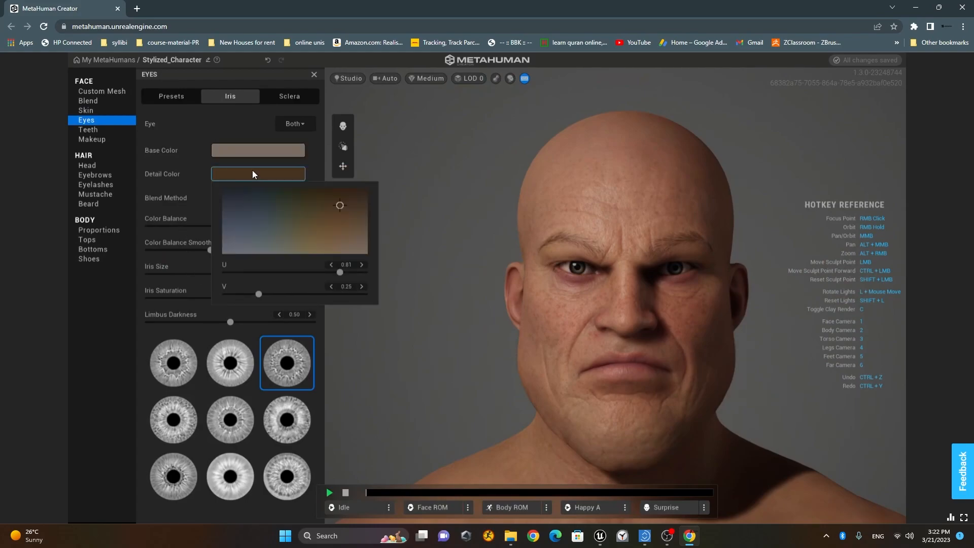
pyautogui.moveTo(352, 243); pyautogui.dragTo(387, 274)
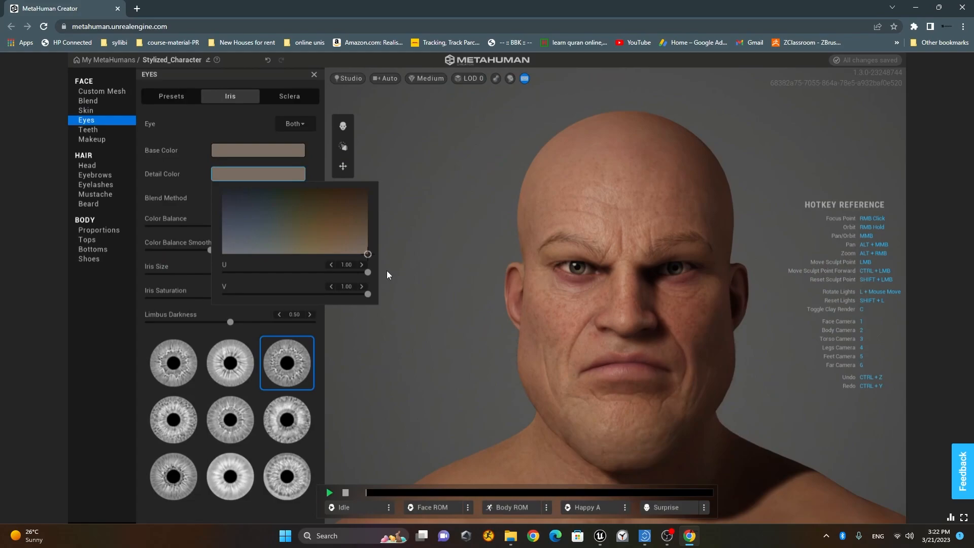
pyautogui.click(224, 159)
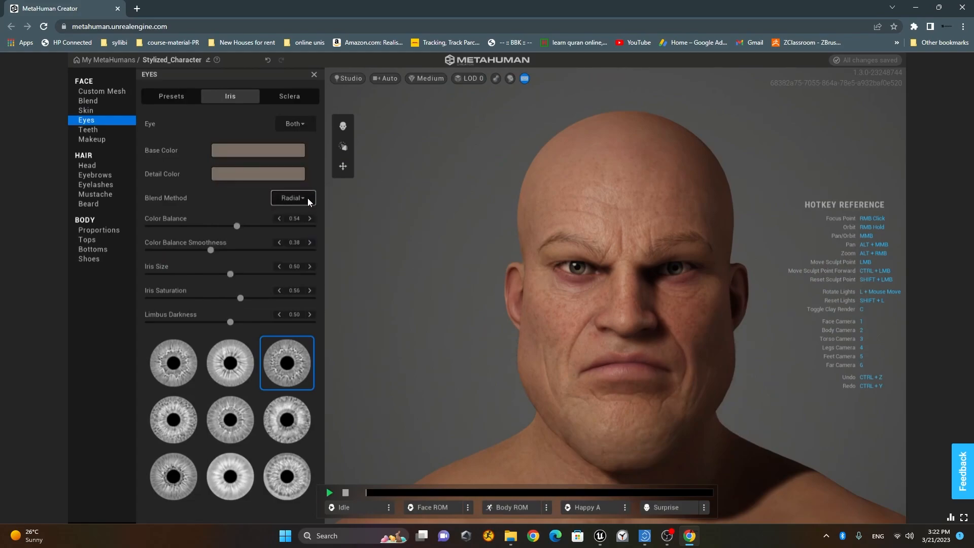
# Step: For the left eye only, set the iris Base Color to U 0.00, V 0.00 and the Detail Color to a dark blue-grey
pyautogui.click(298, 126)
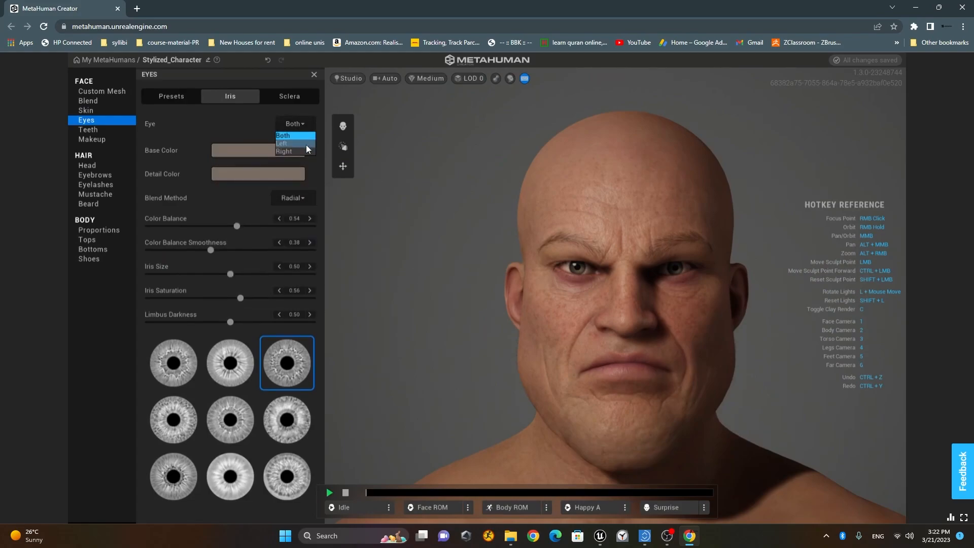
pyautogui.click(305, 144)
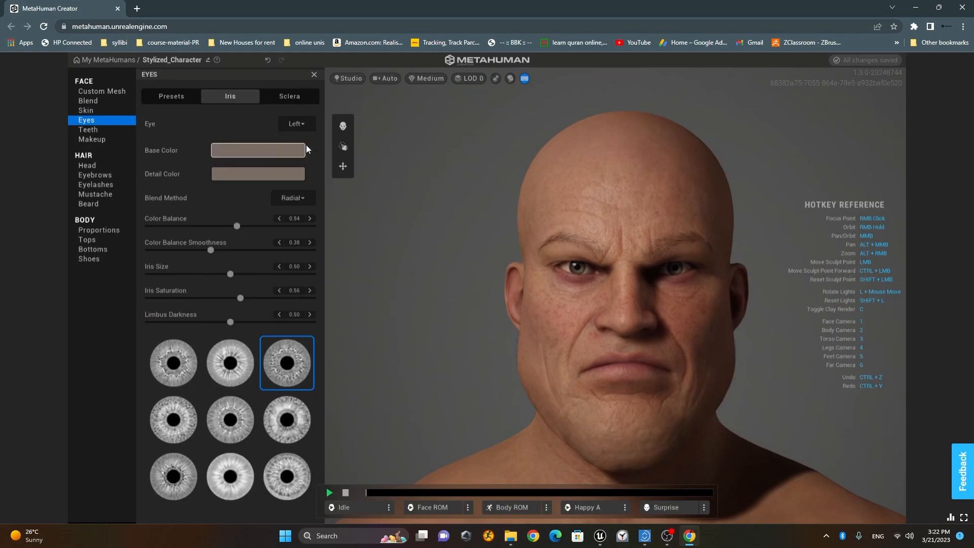
pyautogui.click(243, 154)
pyautogui.moveTo(252, 190); pyautogui.dragTo(196, 157)
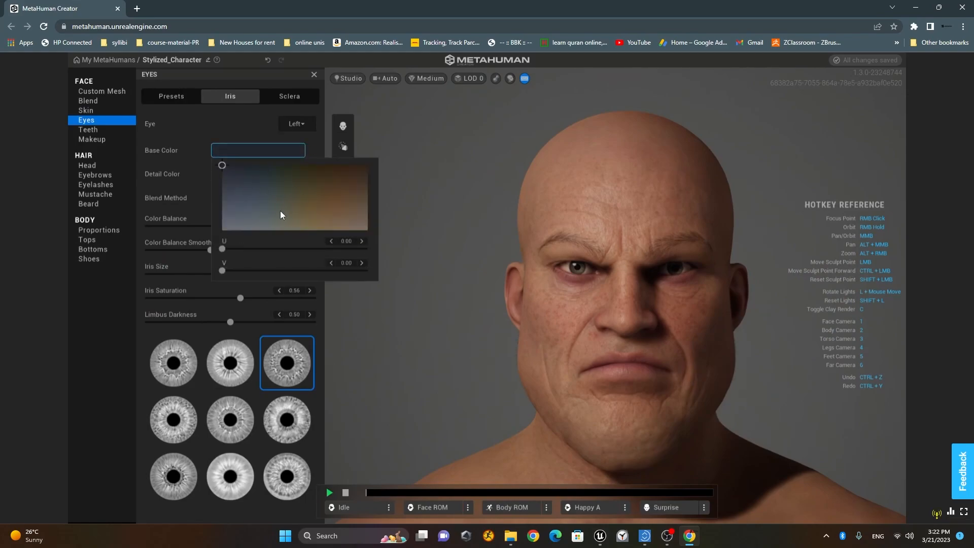
pyautogui.click(186, 134)
pyautogui.click(240, 173)
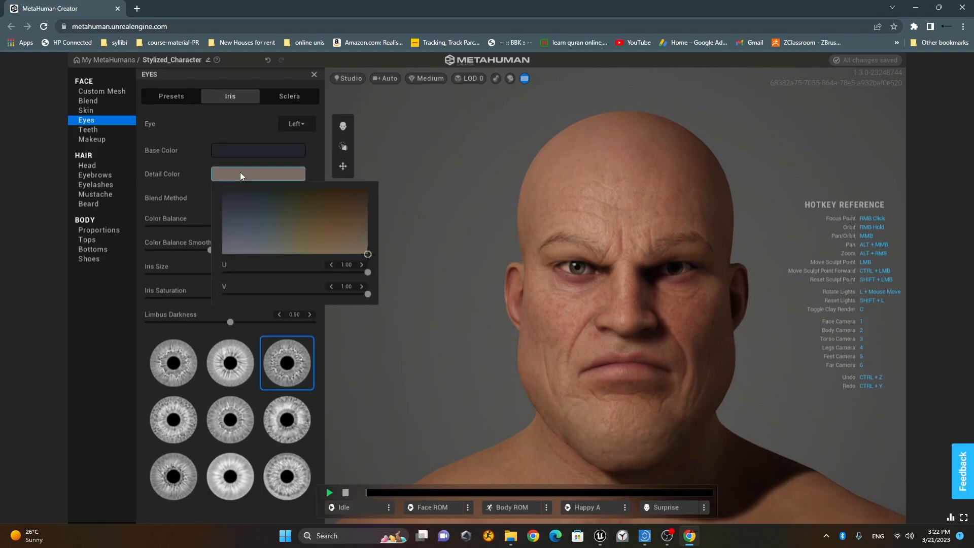
pyautogui.moveTo(253, 205); pyautogui.dragTo(218, 209)
pyautogui.click(210, 125)
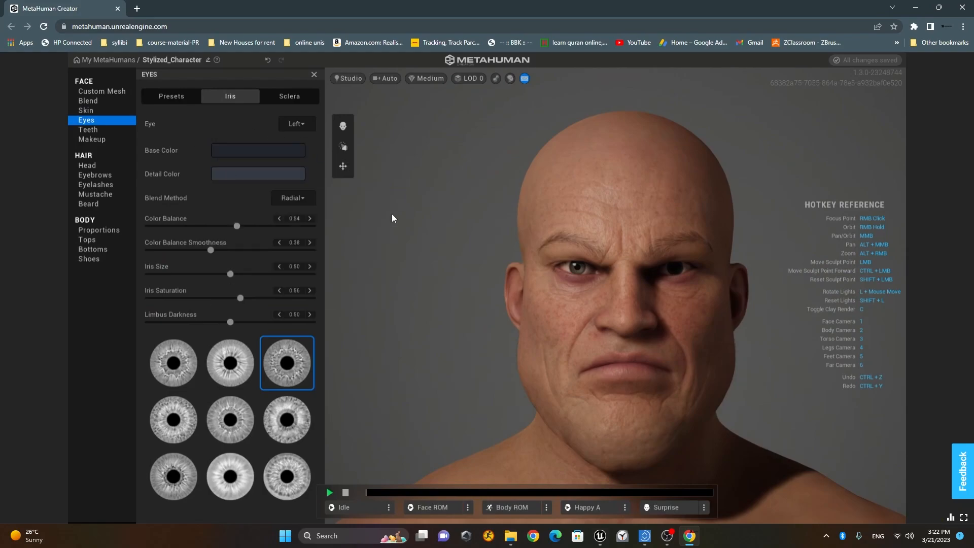
# Step: Set the left eye's sclera Tint to U 0.90 and V 0.77, with Brightness and Vascularity both at 0.75
pyautogui.click(280, 100)
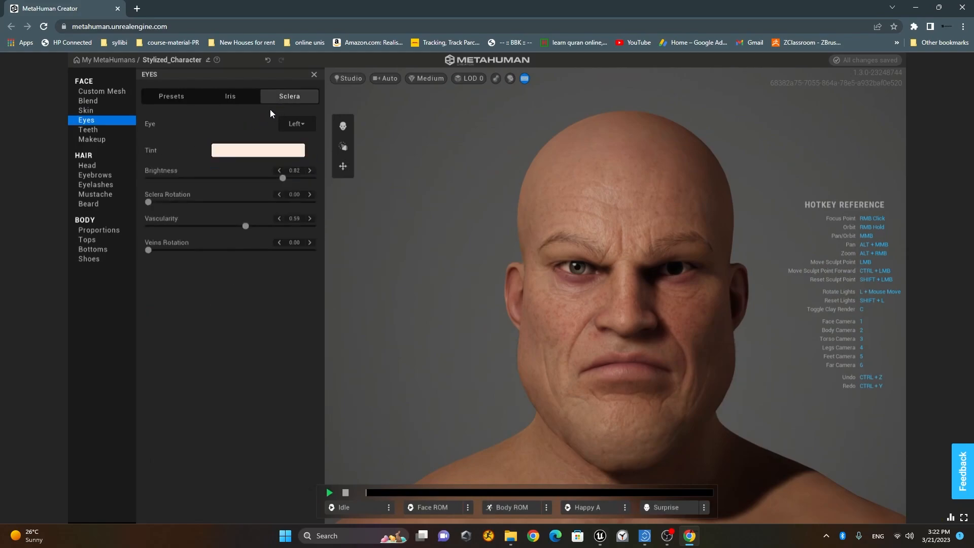
pyautogui.click(245, 154)
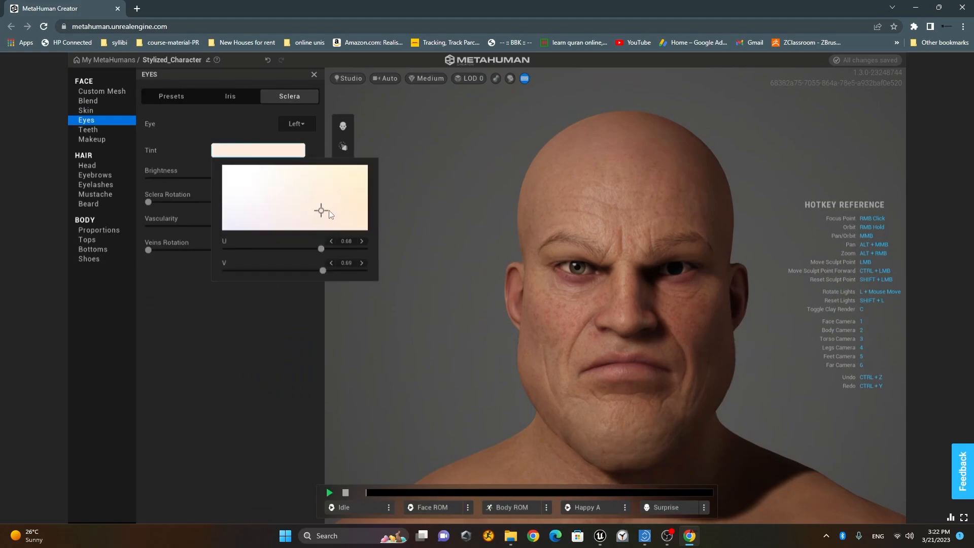
pyautogui.moveTo(344, 200); pyautogui.dragTo(224, 175)
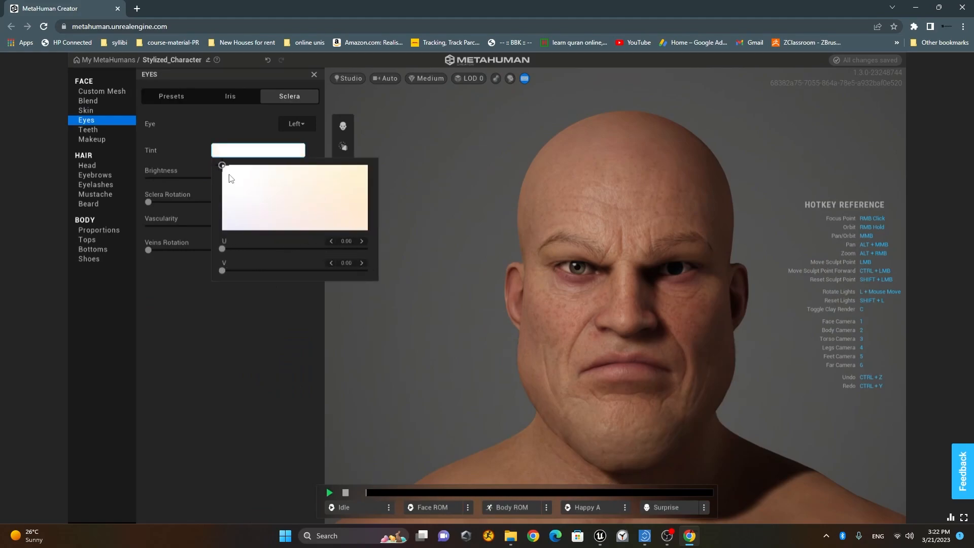
pyautogui.moveTo(270, 200); pyautogui.dragTo(353, 215)
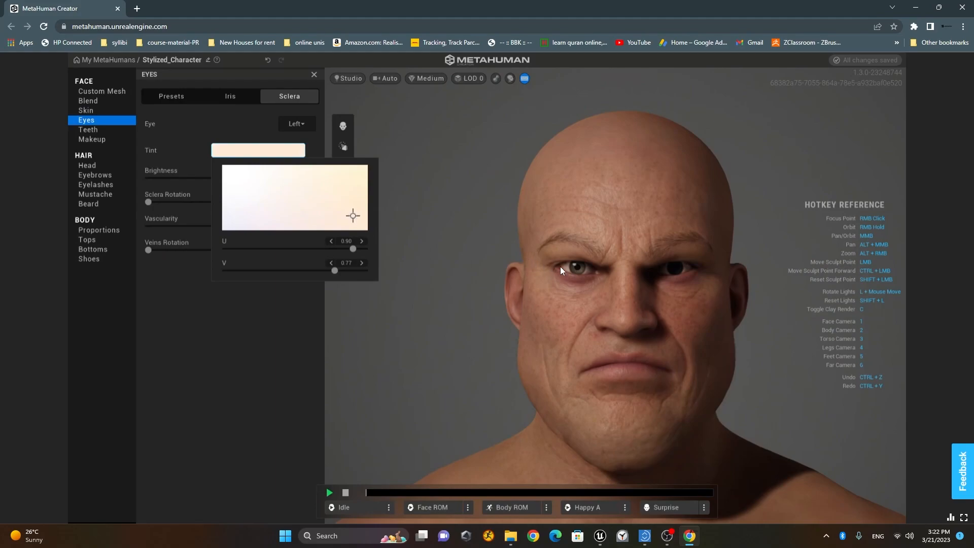
pyautogui.scroll(5, 572, 270)
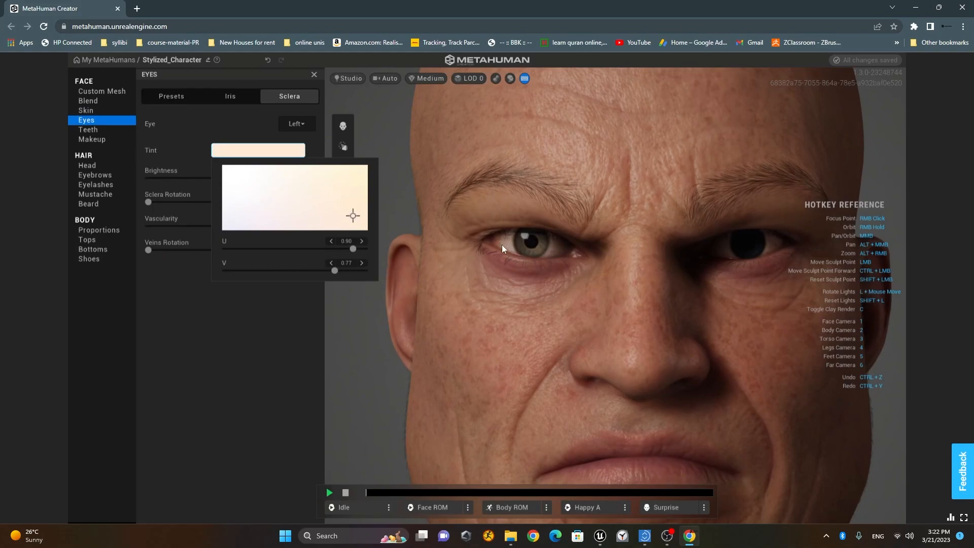
pyautogui.click(239, 311)
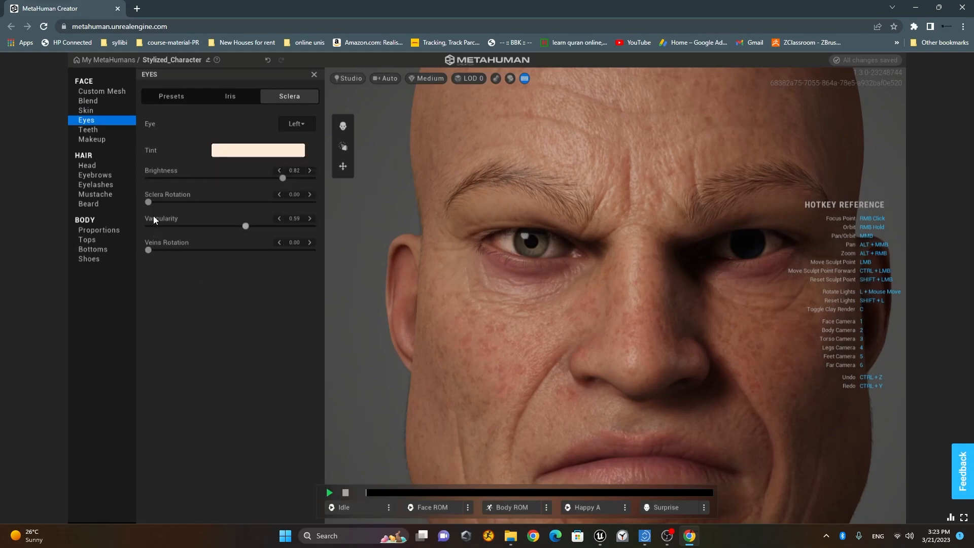
pyautogui.moveTo(243, 226); pyautogui.dragTo(302, 232)
pyautogui.moveTo(188, 182); pyautogui.dragTo(273, 189)
# Step: For both eyes, set the sclera Brightness to 0.36, Vascularity to 0.88 and the Tint to a pale cream yellow
pyautogui.click(304, 124)
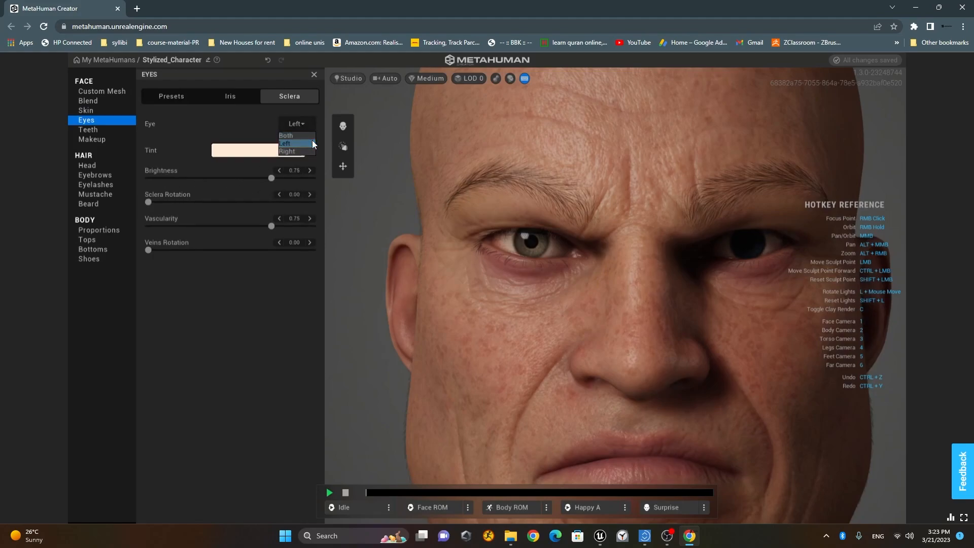
pyautogui.click(298, 136)
pyautogui.moveTo(272, 178); pyautogui.dragTo(207, 183)
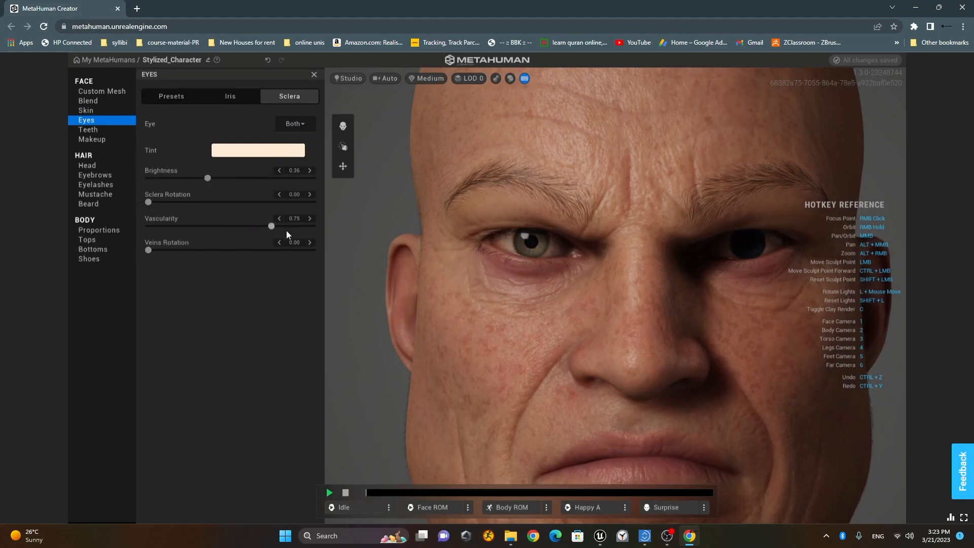
pyautogui.moveTo(272, 226)
pyautogui.mouseDown()
pyautogui.moveTo(200, 227)
pyautogui.moveTo(291, 227)
pyautogui.mouseUp()
pyautogui.click(249, 156)
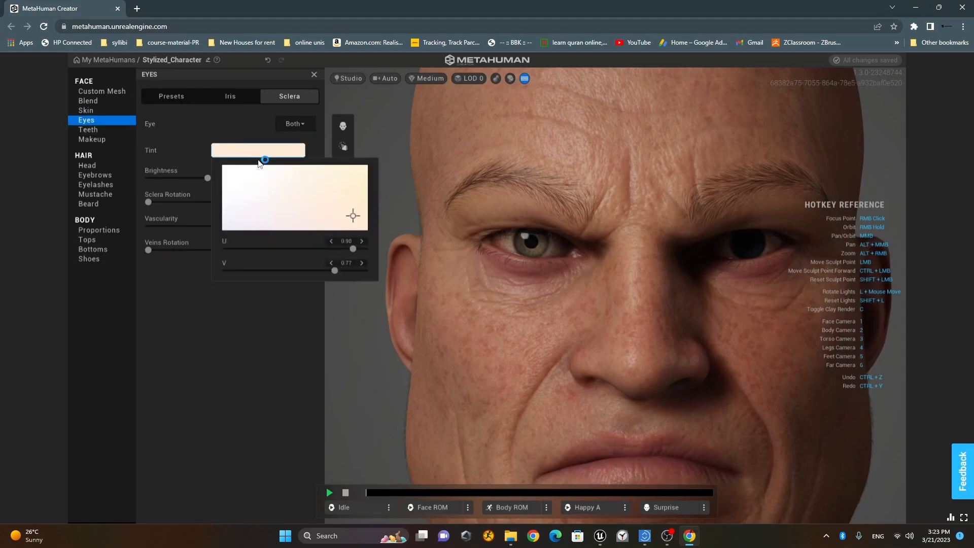
pyautogui.moveTo(353, 215); pyautogui.dragTo(362, 181)
pyautogui.click(191, 284)
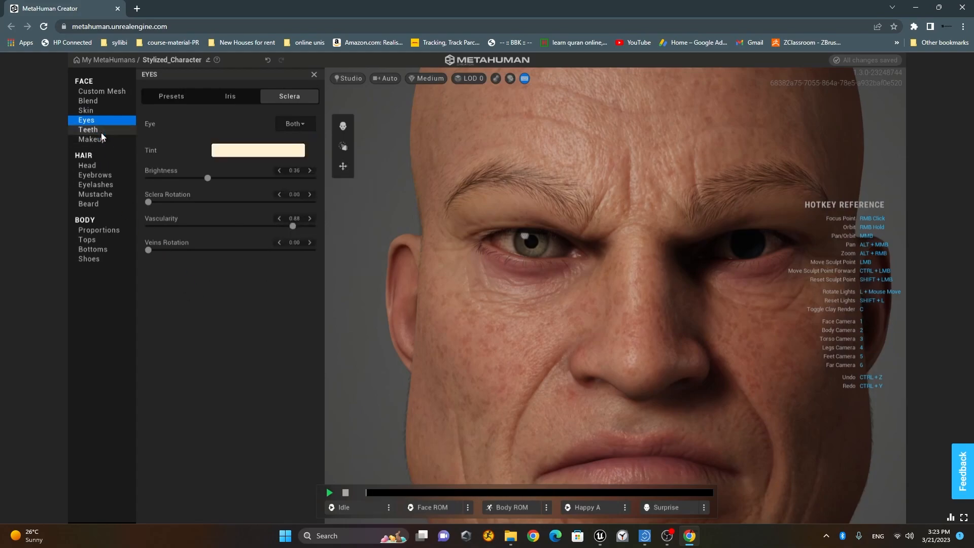
# Step: Examine the teeth settings, including the Tooth Length and Tooth Spacing parameters, with the jaw left closed
pyautogui.click(88, 130)
pyautogui.scroll(-1, 580, 348)
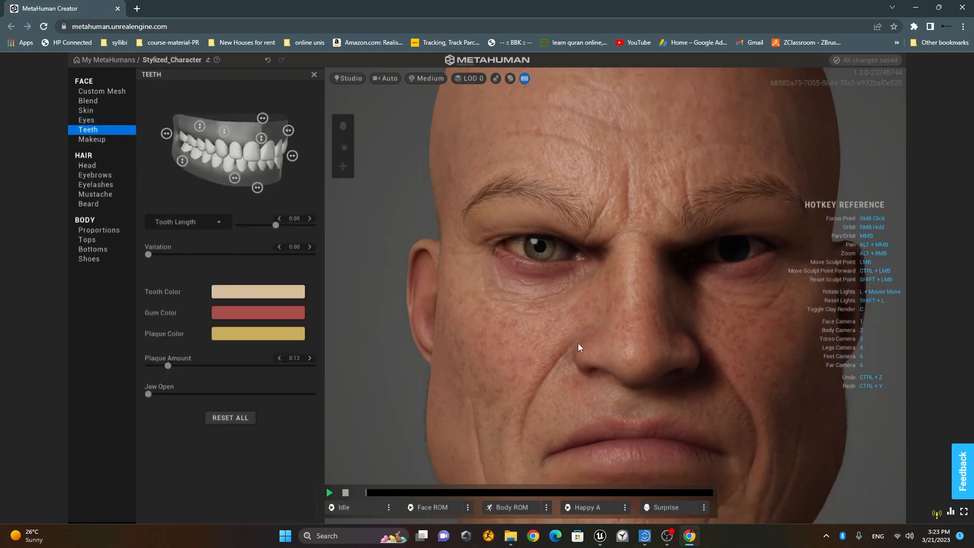
pyautogui.scroll(-2, 564, 343)
pyautogui.click(189, 255)
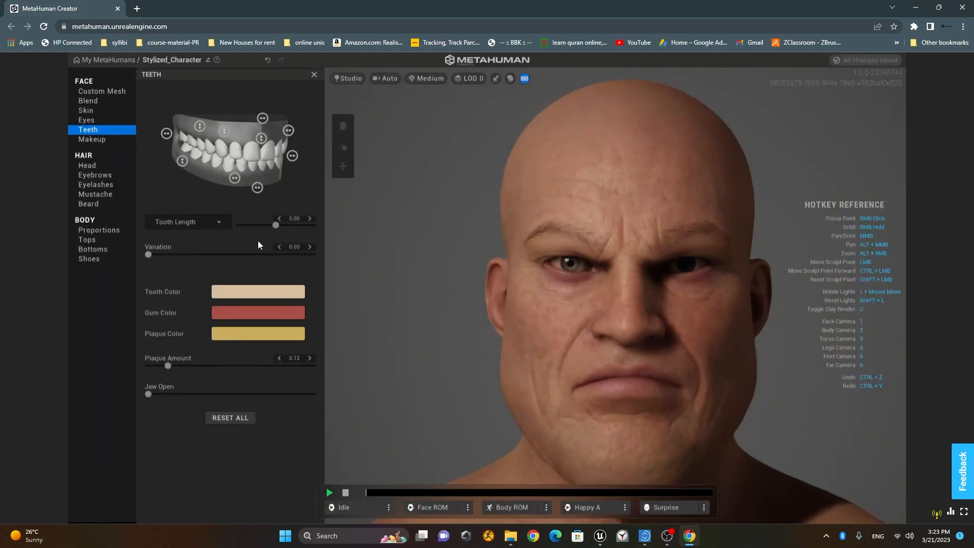
pyautogui.click(207, 223)
pyautogui.click(205, 239)
pyautogui.click(210, 223)
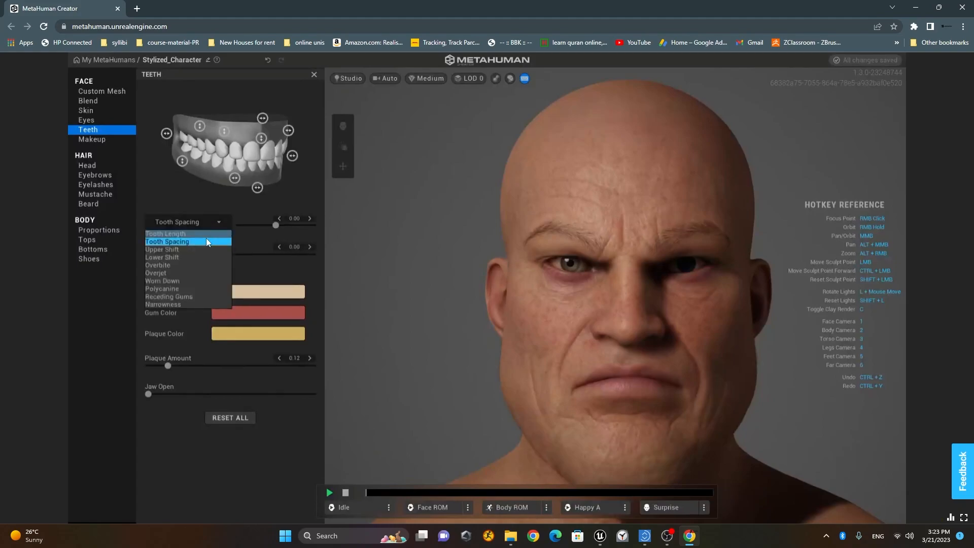
pyautogui.click(206, 238)
pyautogui.moveTo(149, 394); pyautogui.dragTo(111, 398)
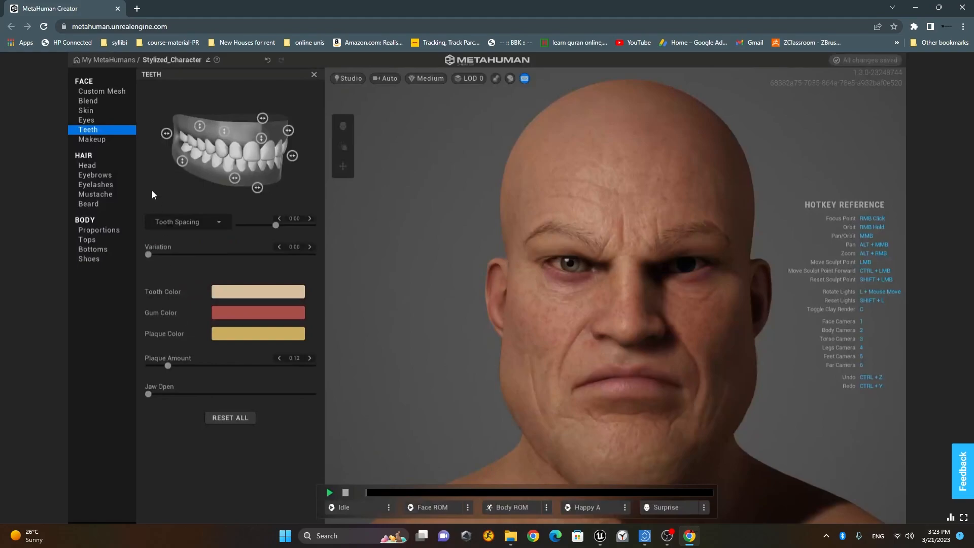
# Step: Set the Lower Shift of the teeth to -0.15 and display the Overjet parameter
pyautogui.click(107, 141)
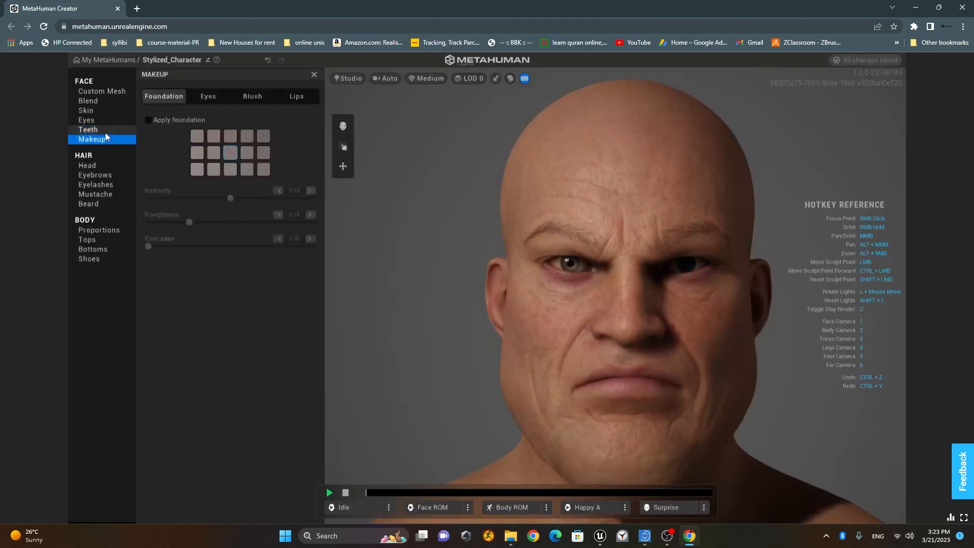
pyautogui.click(105, 132)
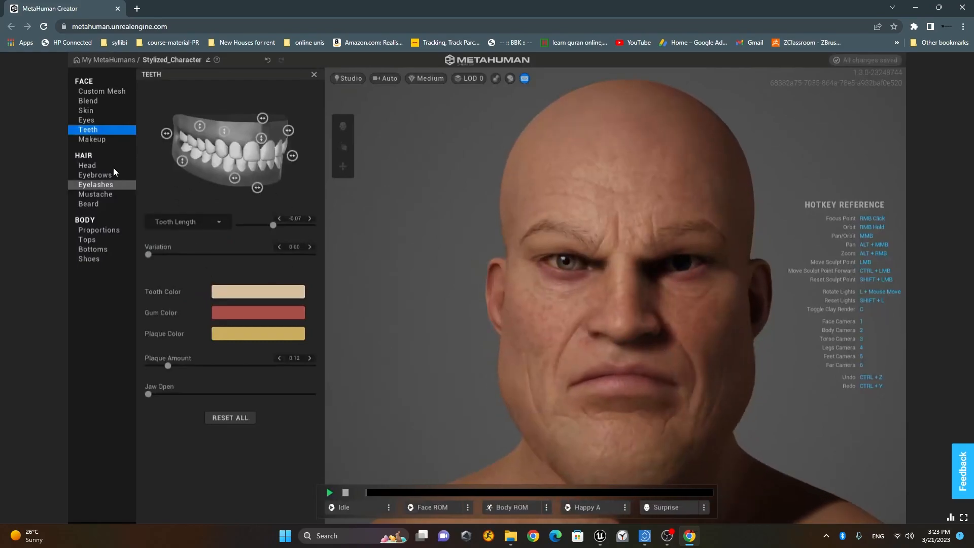
pyautogui.click(257, 189)
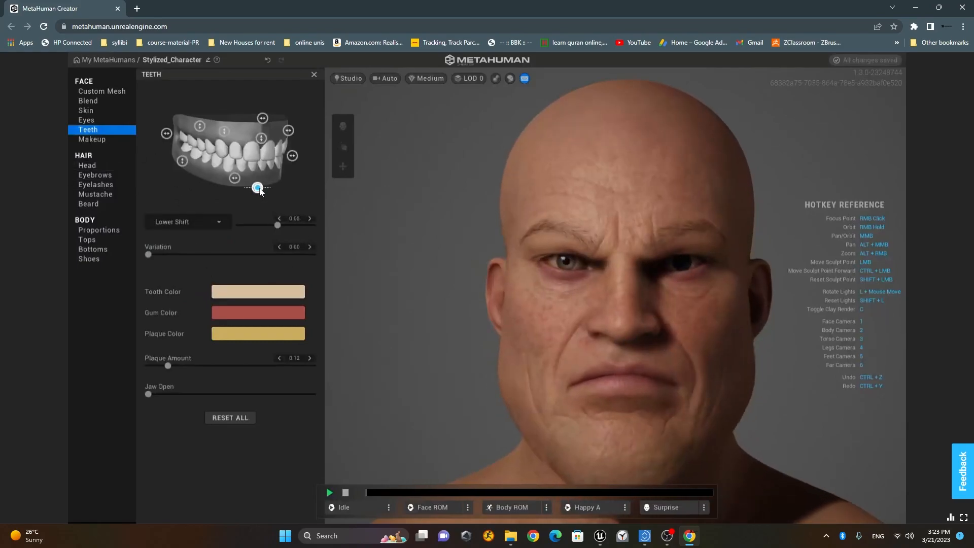
pyautogui.click(213, 221)
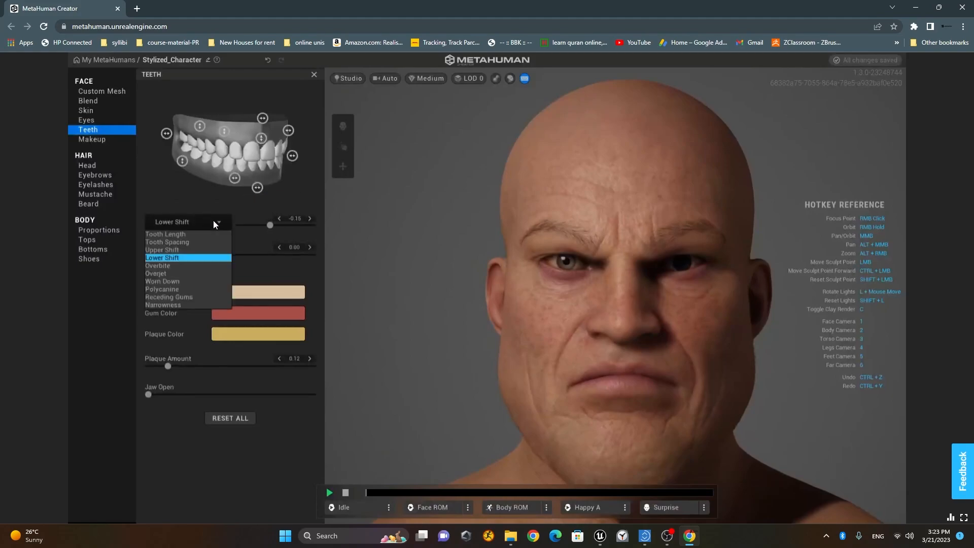
pyautogui.click(184, 275)
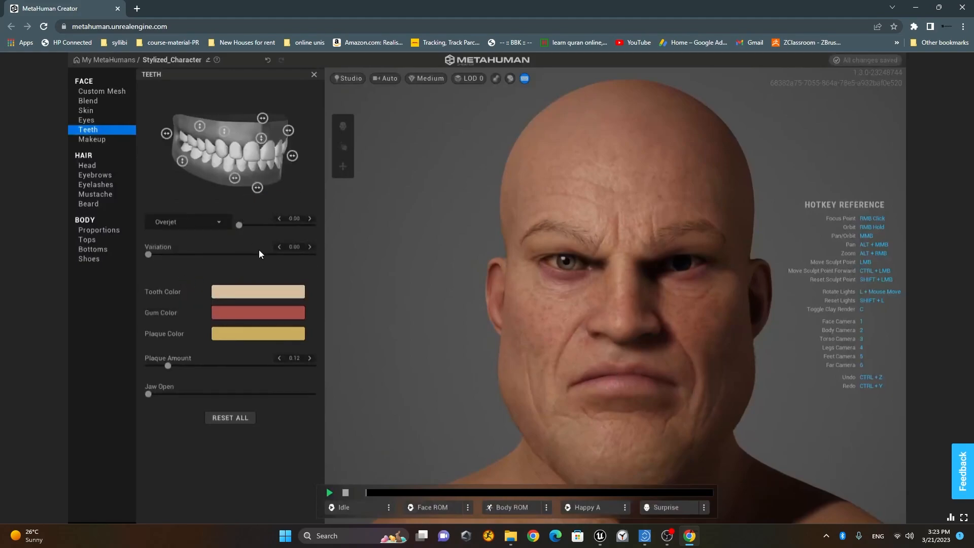
# Step: Try the Jaw Open preview on the teeth, return it to fully closed and view the Foundation makeup options
pyautogui.click(104, 138)
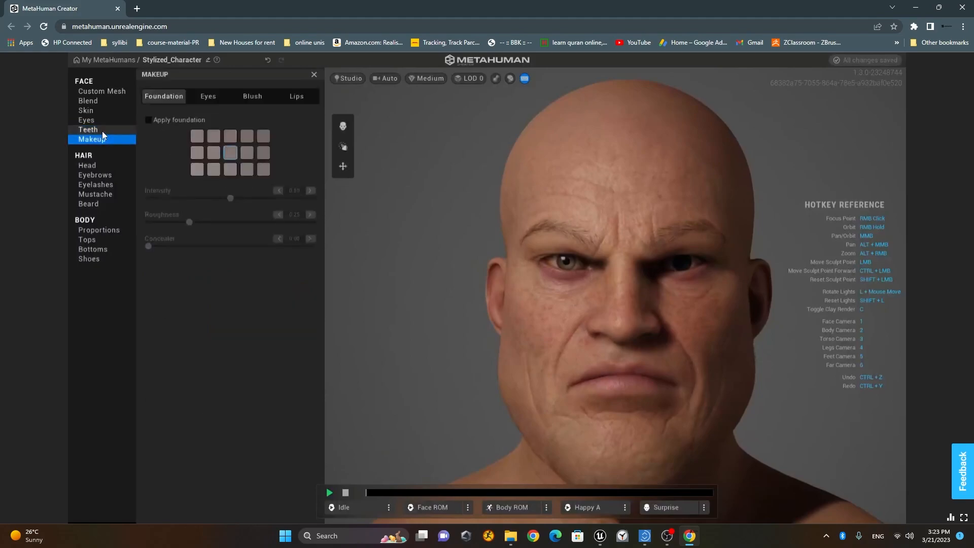
pyautogui.click(102, 130)
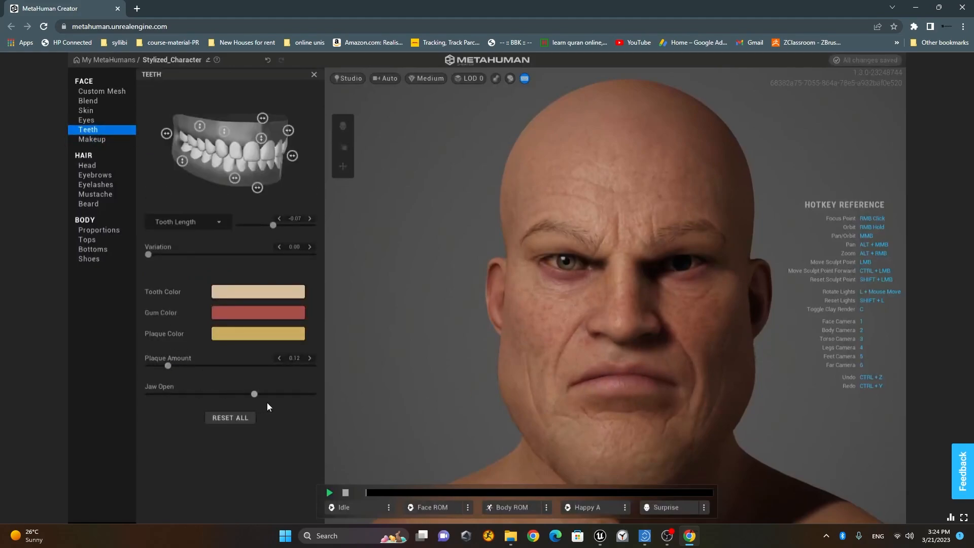
pyautogui.moveTo(208, 394); pyautogui.dragTo(120, 403)
pyautogui.click(104, 141)
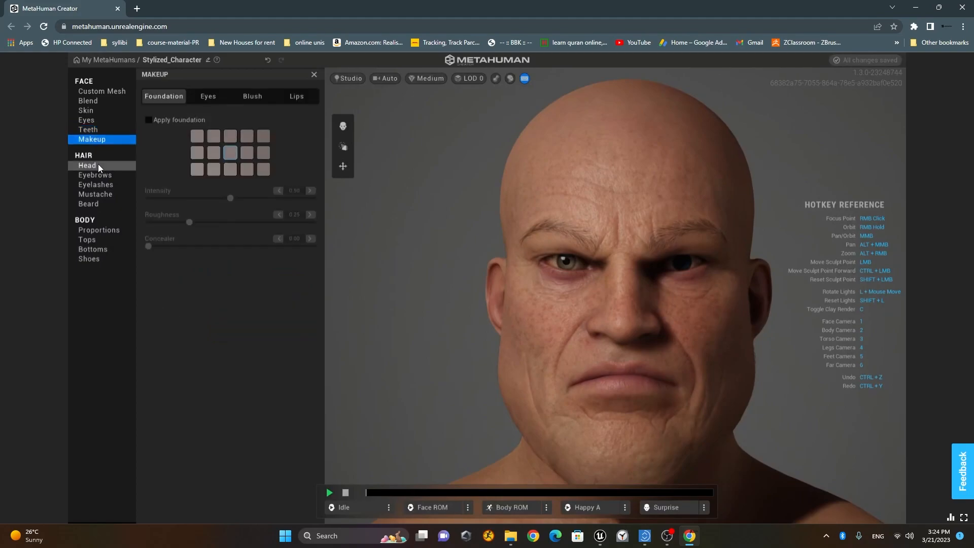
# Step: Give the head the tall mohawk hairstyle with short sides
pyautogui.click(98, 165)
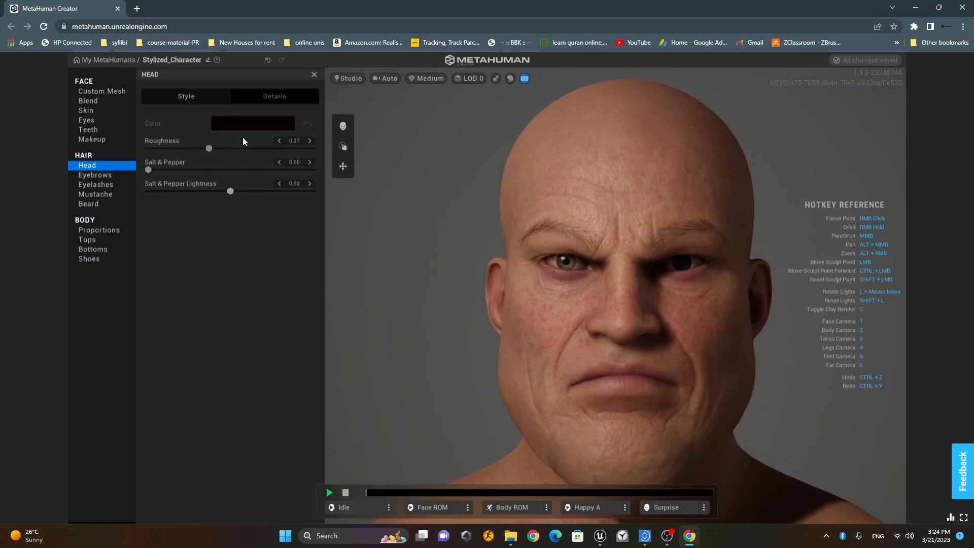
pyautogui.click(183, 99)
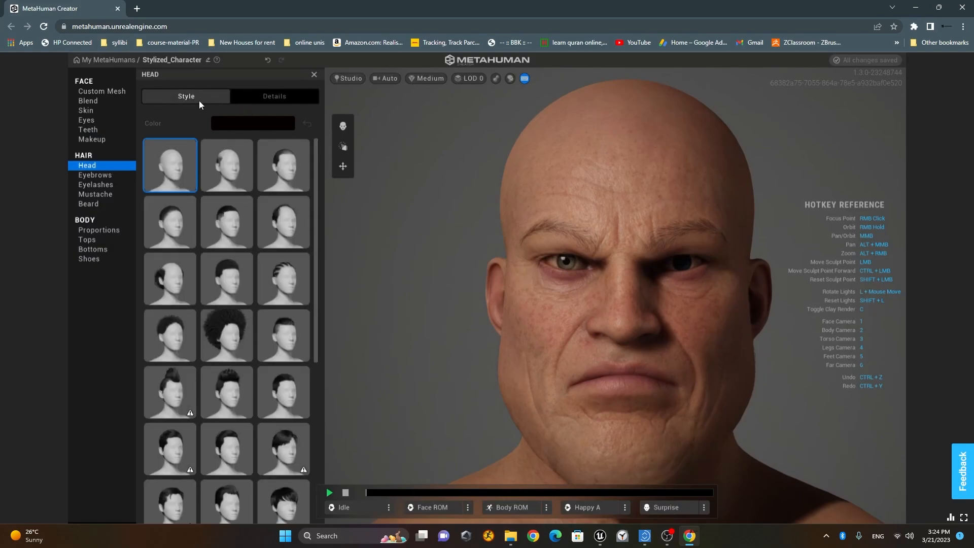
pyautogui.click(180, 387)
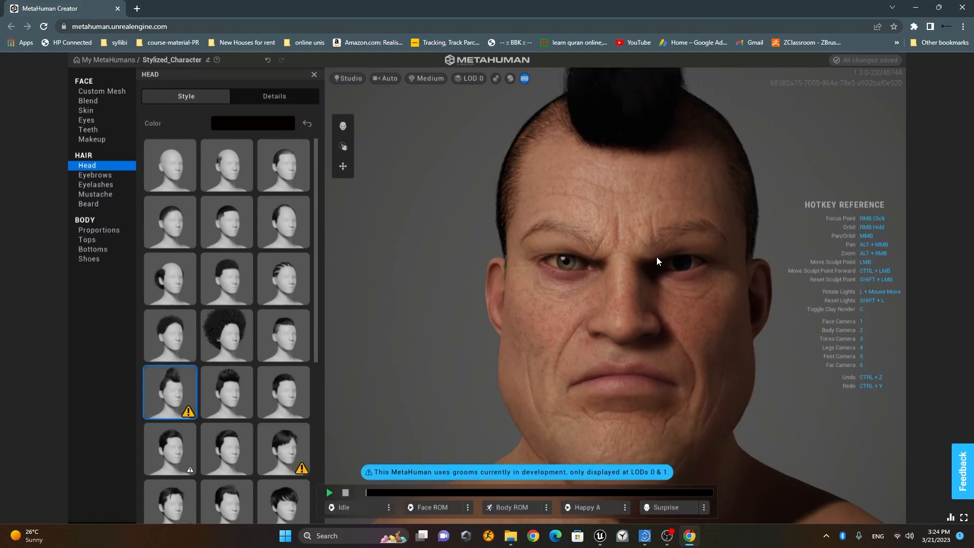
# Step: Color the mohawk with the light blonde preset that ends the third row of the Neutral palette
pyautogui.click(234, 129)
pyautogui.click(255, 147)
pyautogui.click(324, 146)
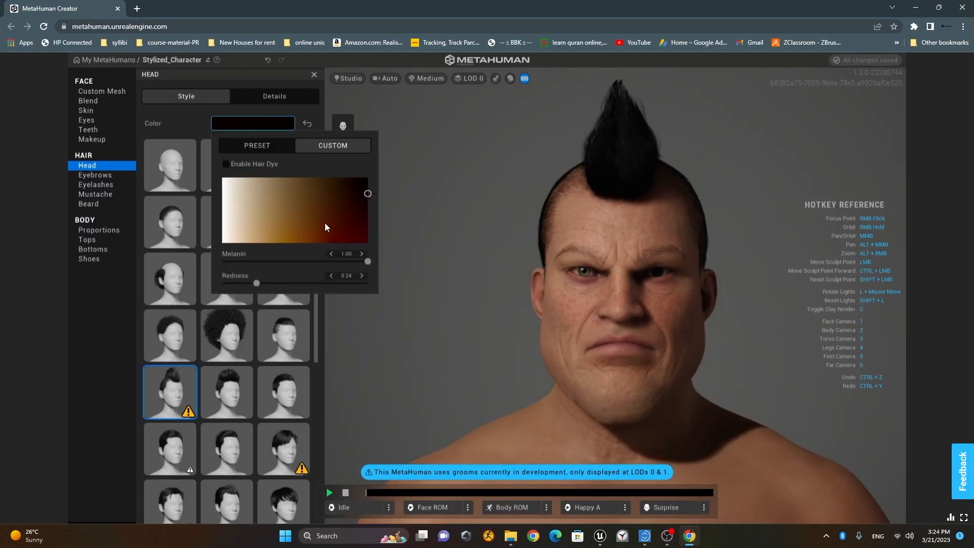
pyautogui.click(260, 146)
pyautogui.click(359, 220)
pyautogui.click(373, 223)
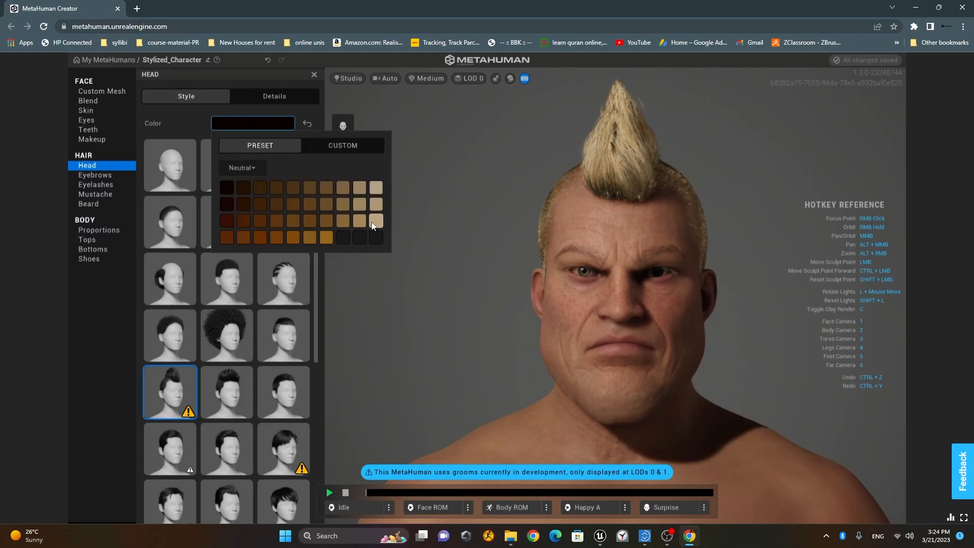
# Step: Apply the Medium Flat Thick Eyebrows style to the character
pyautogui.moveTo(777, 310); pyautogui.dragTo(619, 298, button='right')
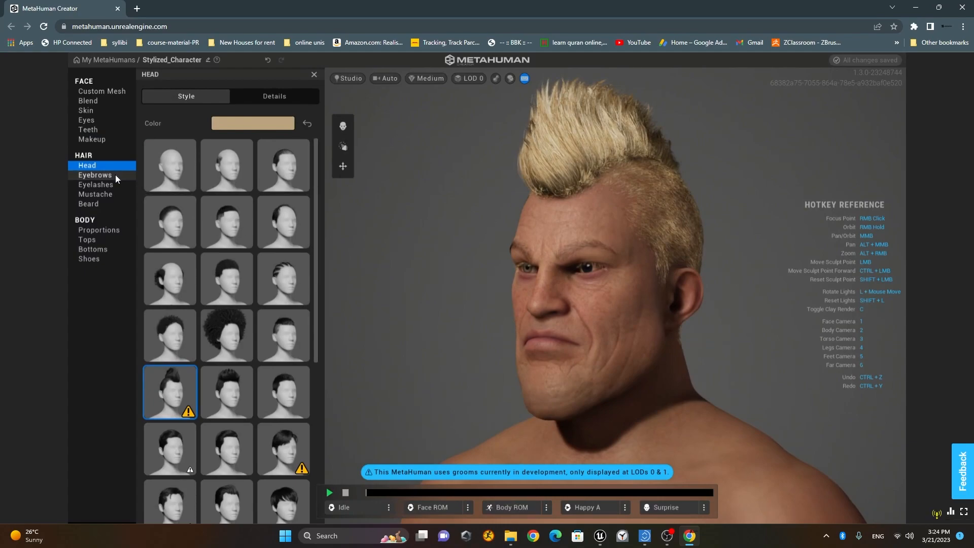
pyautogui.click(115, 175)
pyautogui.click(206, 101)
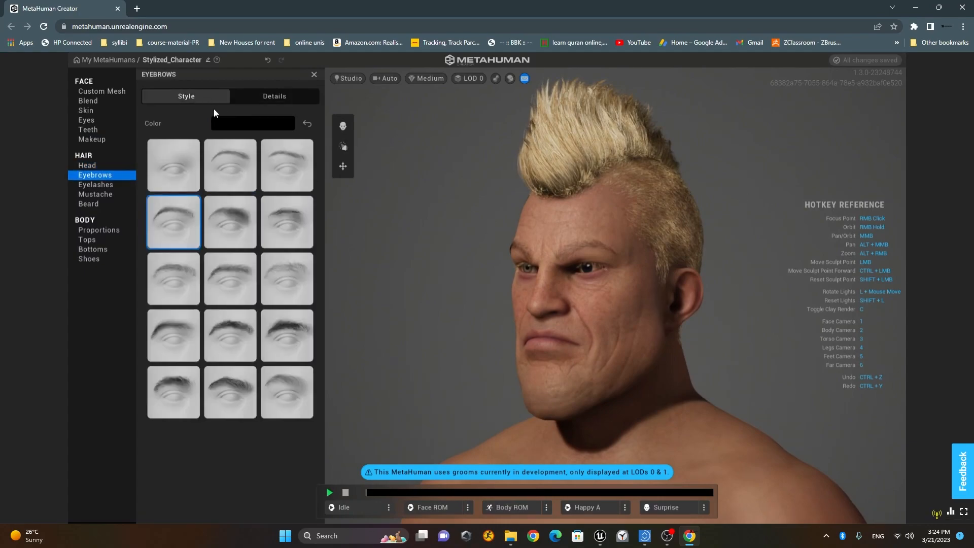
pyautogui.click(283, 103)
pyautogui.click(197, 99)
pyautogui.click(288, 333)
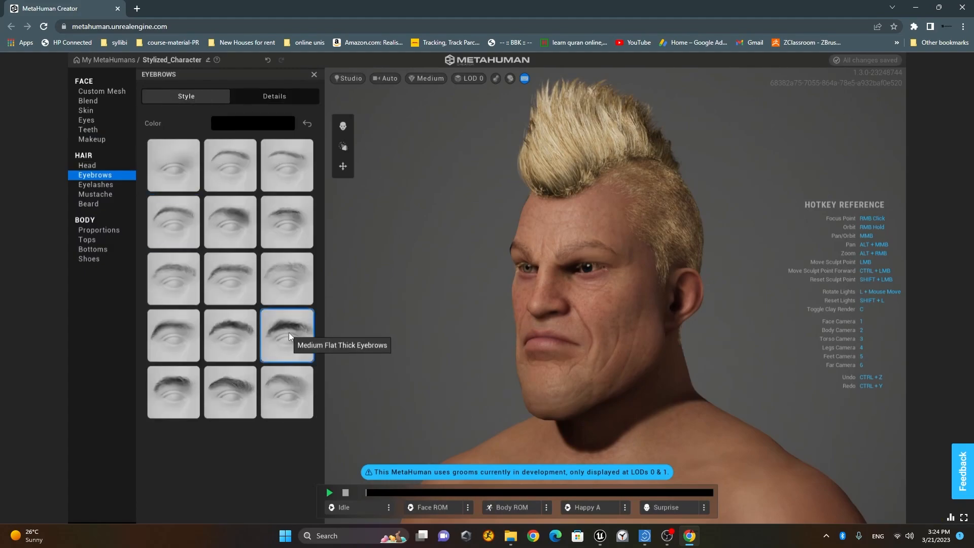
# Step: Color the eyebrows with the same light blonde Neutral preset as the hair
pyautogui.click(235, 124)
pyautogui.click(254, 147)
pyautogui.click(376, 221)
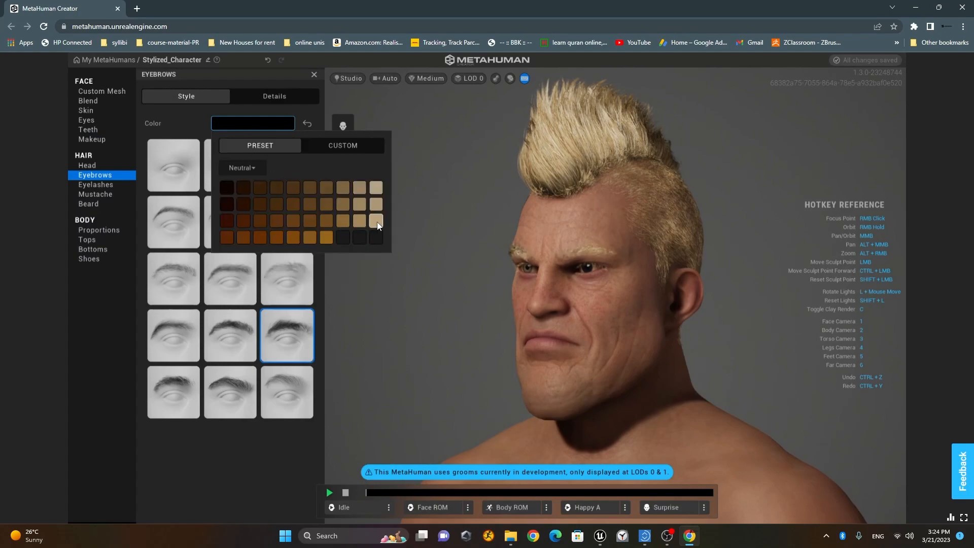
# Step: Keep the current eyelash style and add the thick, drooping mustache, the last one among the mustache styles
pyautogui.click(110, 186)
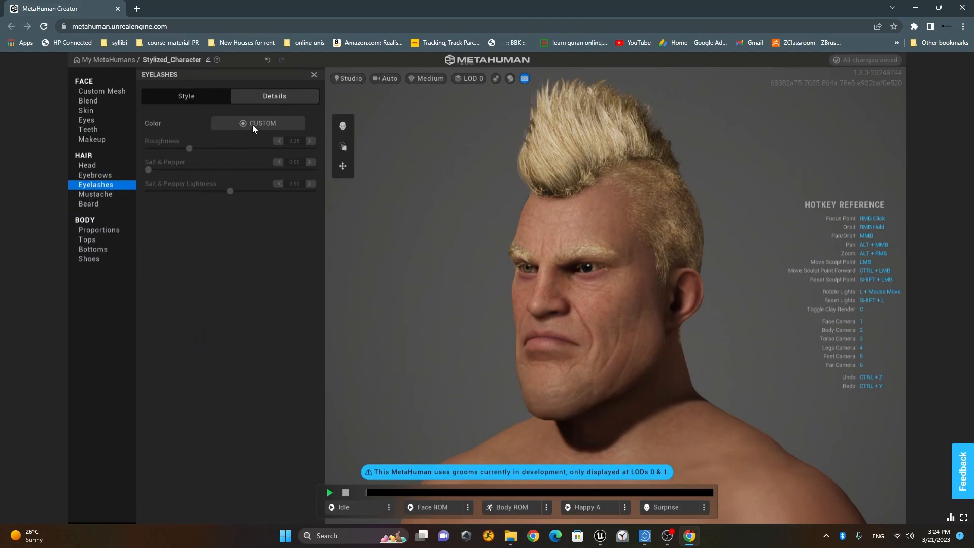
pyautogui.click(182, 99)
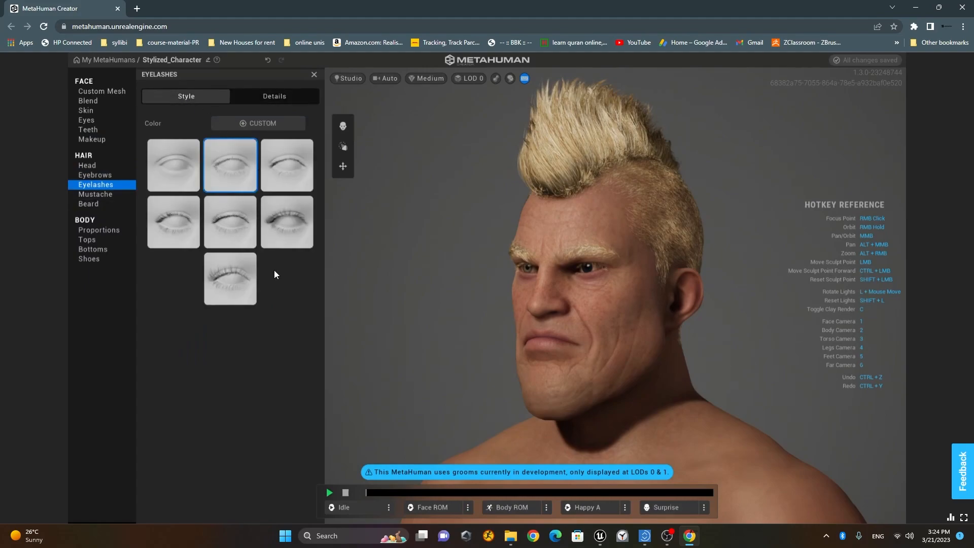
pyautogui.click(106, 196)
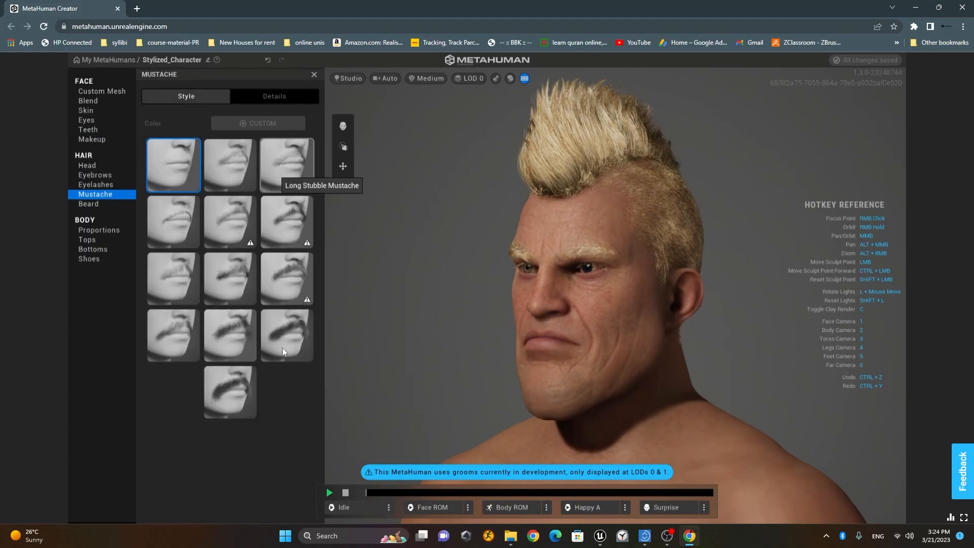
pyautogui.click(230, 398)
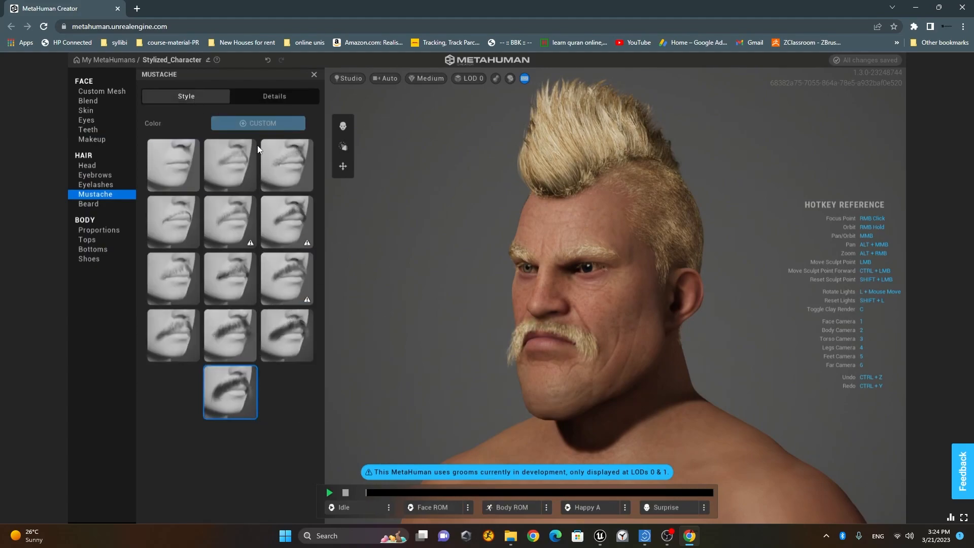
# Step: Try the Long Messy Beard style and replace it with the full beard that ends the third row of beard styles
pyautogui.click(99, 203)
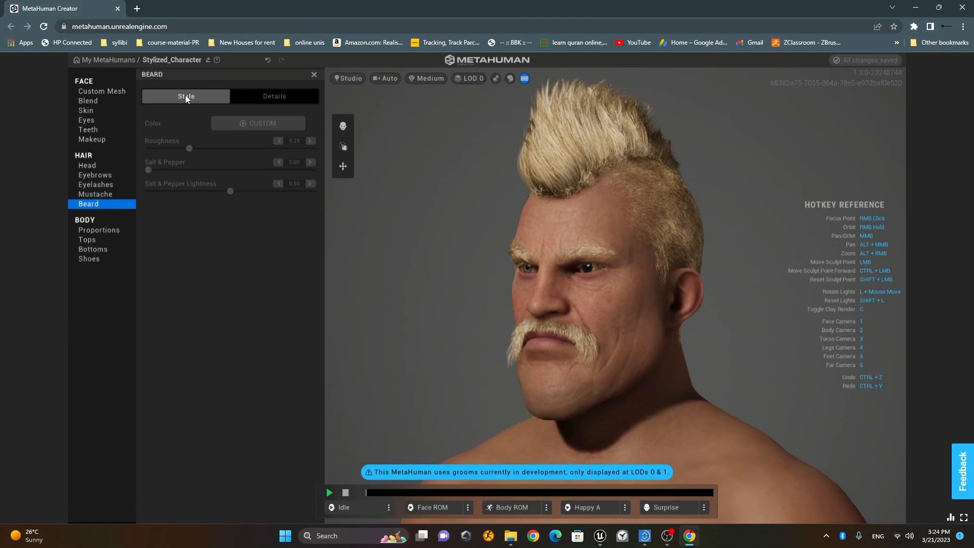
pyautogui.click(238, 395)
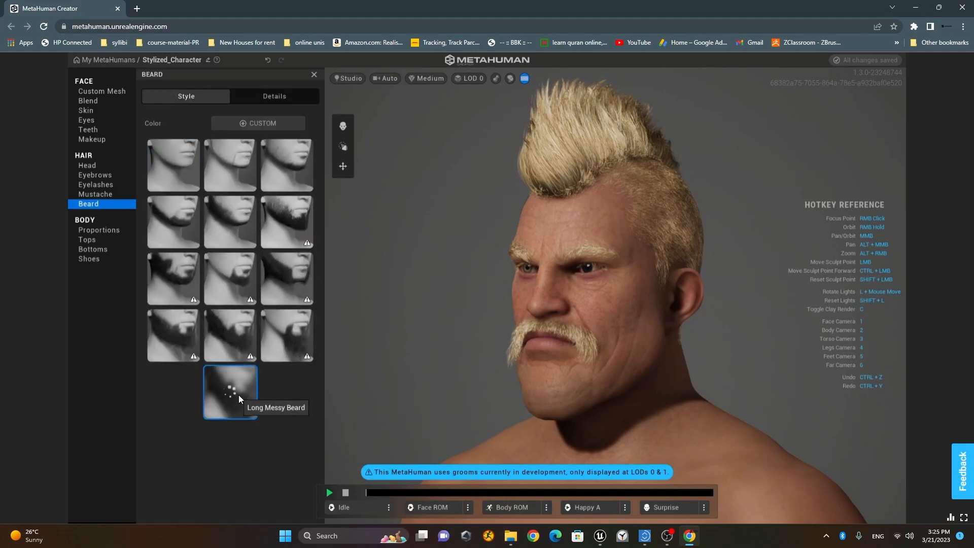
pyautogui.click(290, 283)
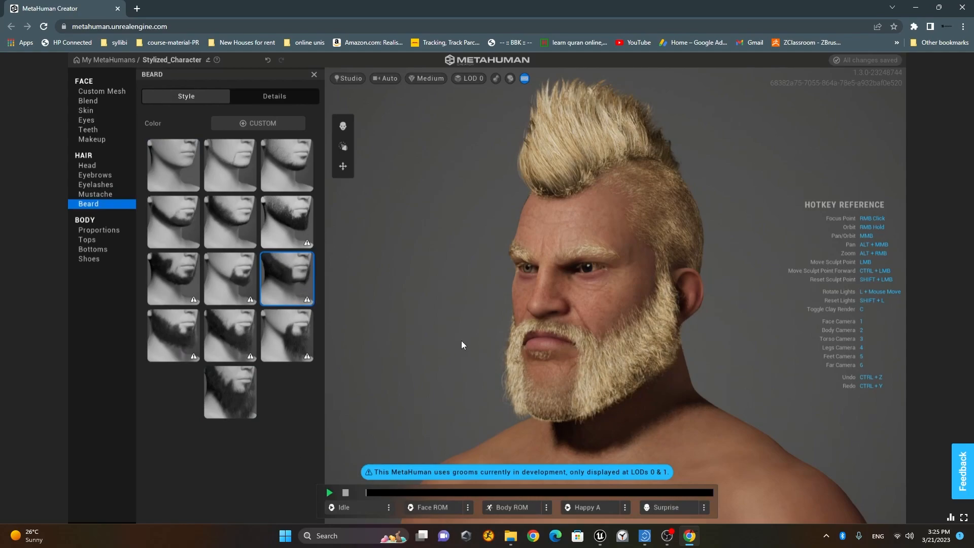
# Step: Enlarge the character's head to the maximum head scale in the body proportions
pyautogui.moveTo(483, 327)
pyautogui.mouseDown(button='right')
pyautogui.moveTo(615, 322)
pyautogui.moveTo(491, 333)
pyautogui.mouseUp(button='right')
pyautogui.keyDown('alt'); pyautogui.moveTo(646, 256); pyautogui.dragTo(719, 313, button='right'); pyautogui.keyUp('alt')
pyautogui.keyDown('alt'); pyautogui.moveTo(720, 305); pyautogui.dragTo(678, 264, button='middle'); pyautogui.keyUp('alt')
pyautogui.click(105, 238)
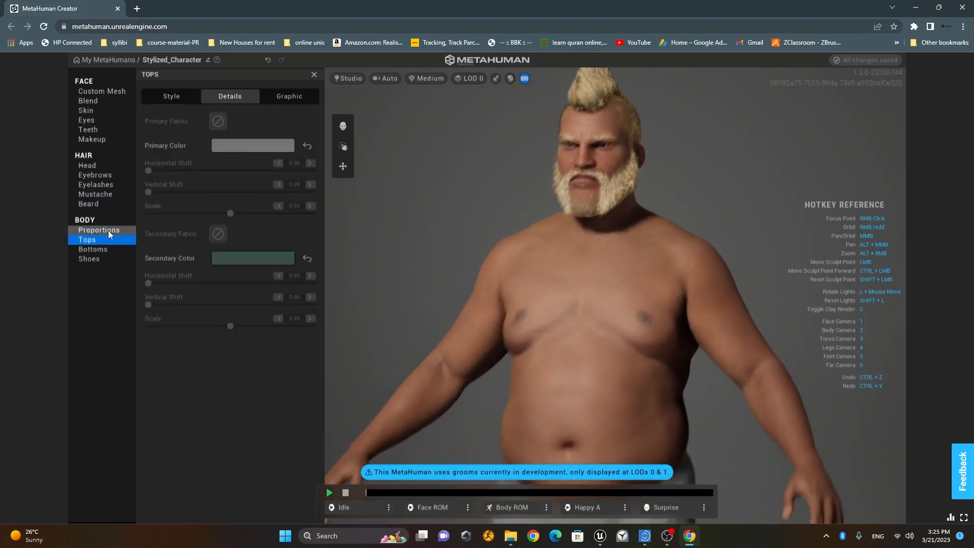
pyautogui.click(101, 230)
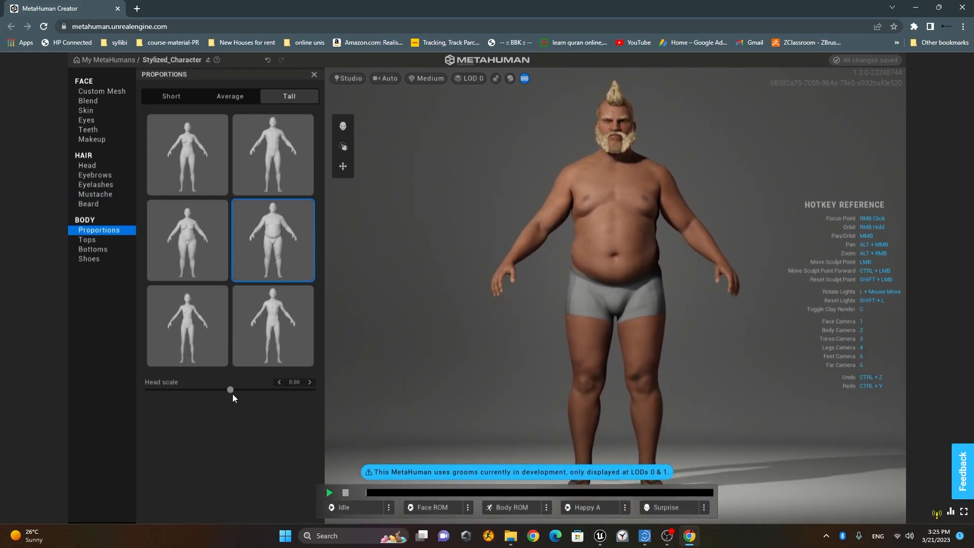
pyautogui.moveTo(231, 389); pyautogui.dragTo(241, 390)
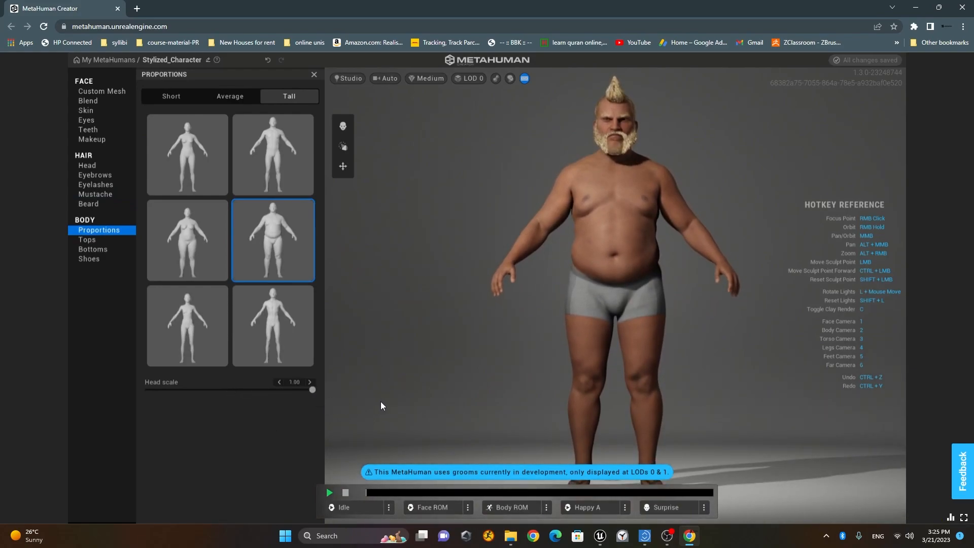
pyautogui.moveTo(152, 396); pyautogui.dragTo(402, 416)
pyautogui.moveTo(267, 419); pyautogui.dragTo(299, 420)
# Step: Dress the character in the hoodie and put the Glasses graphic on its front
pyautogui.click(102, 239)
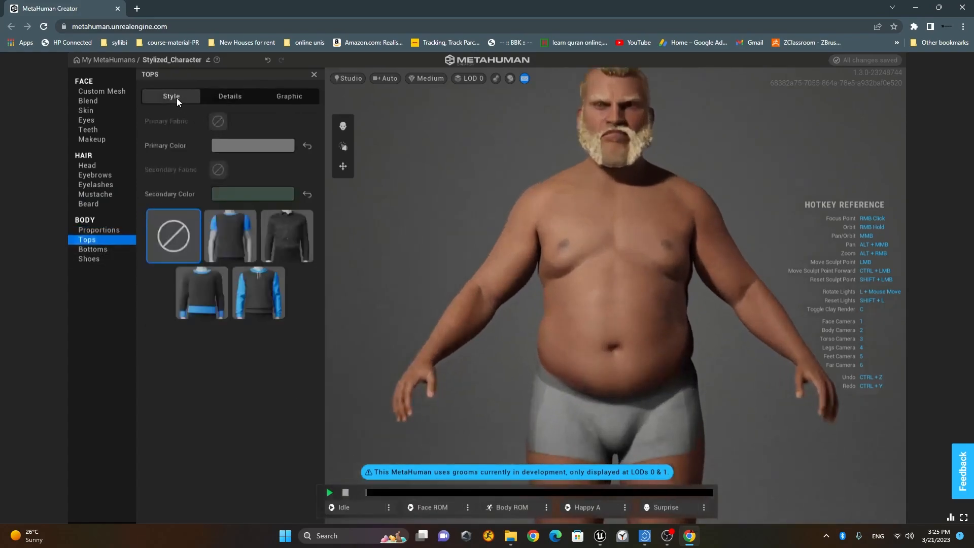
pyautogui.click(267, 307)
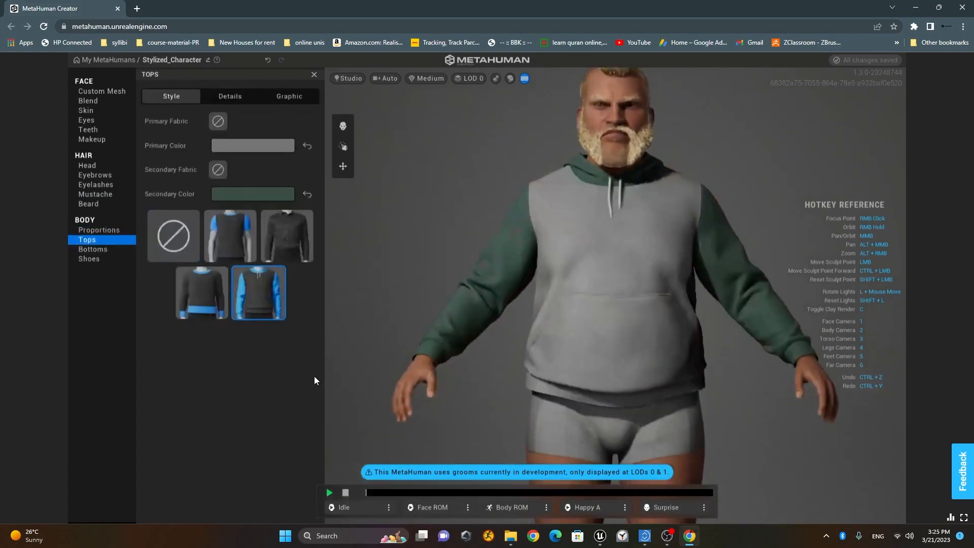
pyautogui.click(229, 97)
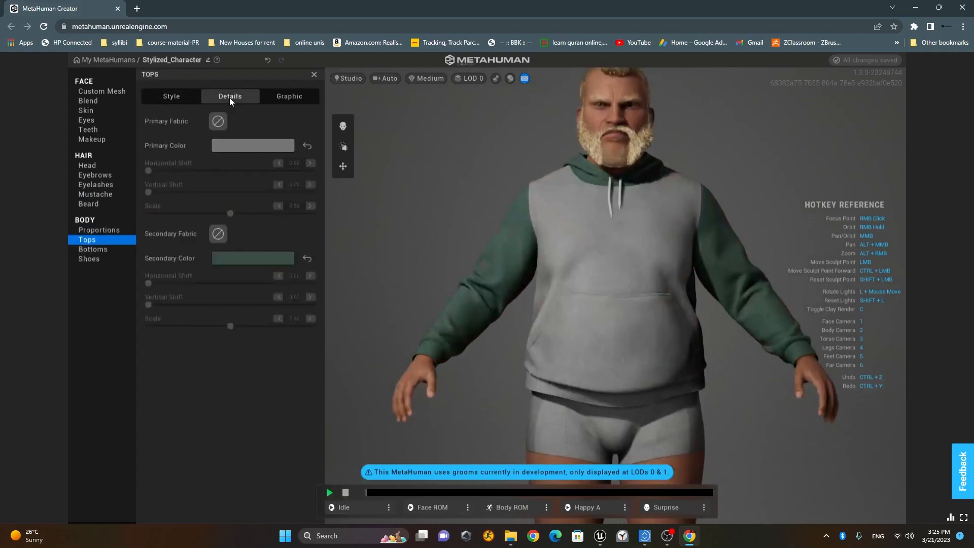
pyautogui.click(292, 96)
pyautogui.click(242, 286)
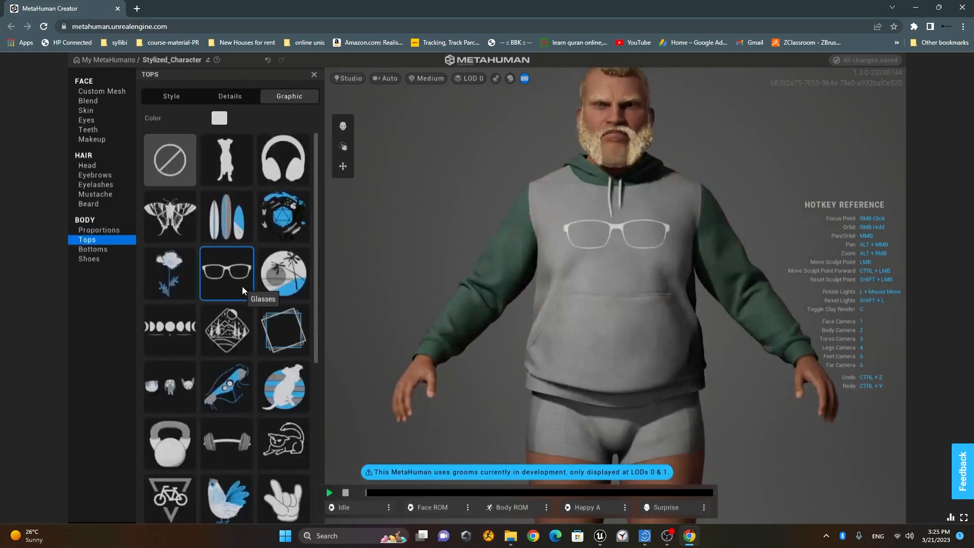
# Step: Try the Slacks and the tight pants, and settle on the jeans that end the first row of bottoms styles
pyautogui.click(109, 249)
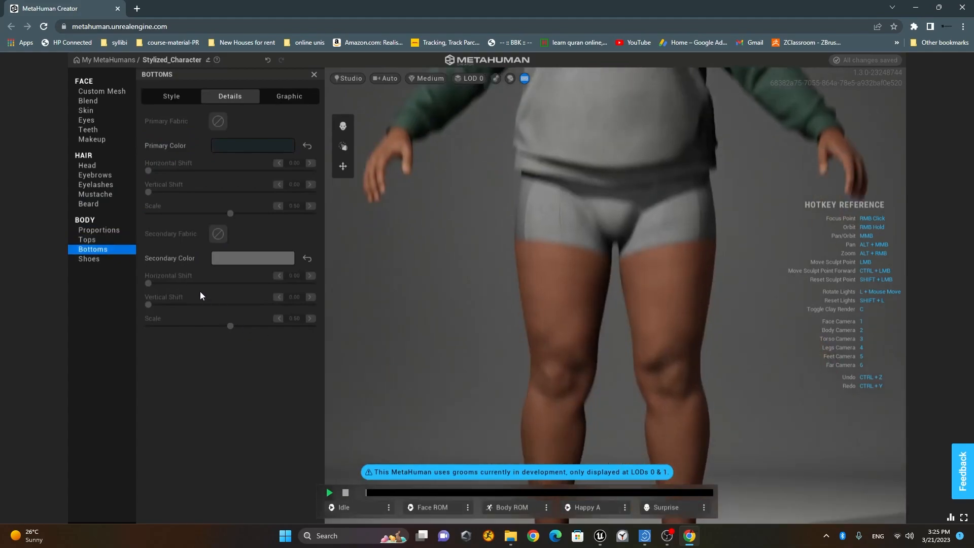
pyautogui.click(179, 100)
pyautogui.click(203, 350)
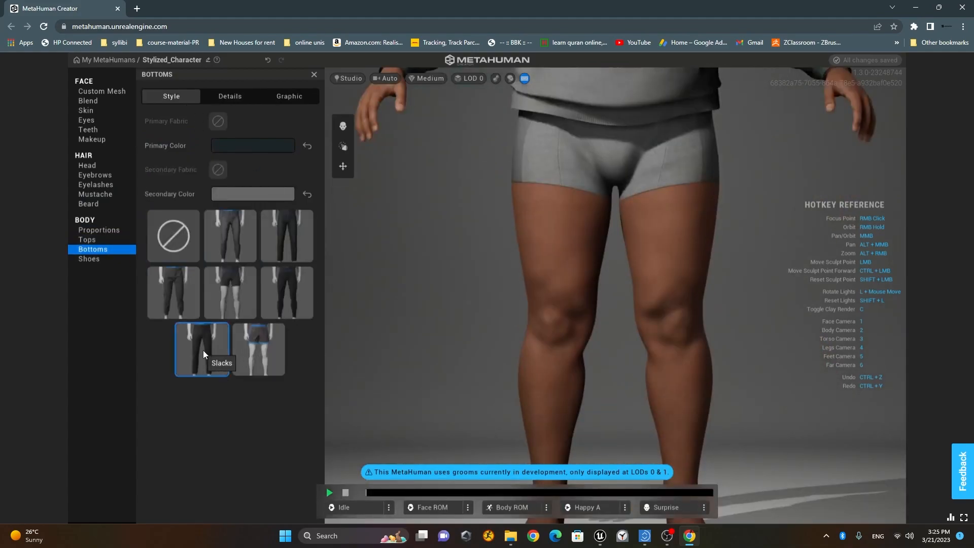
pyautogui.click(290, 294)
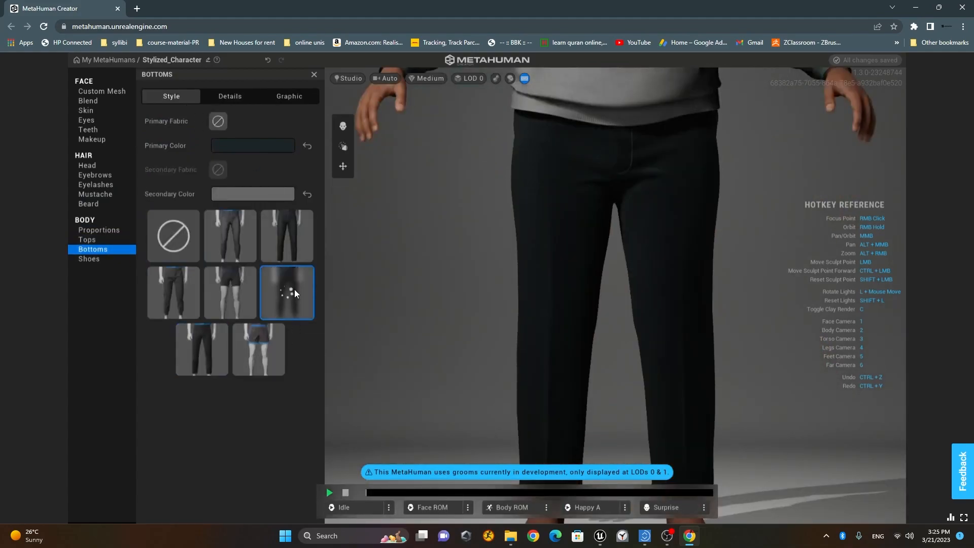
pyautogui.click(297, 236)
# Step: Set the jeans' primary color to the medium gray preset, fourth in the first row of the Neutral palette
pyautogui.click(258, 148)
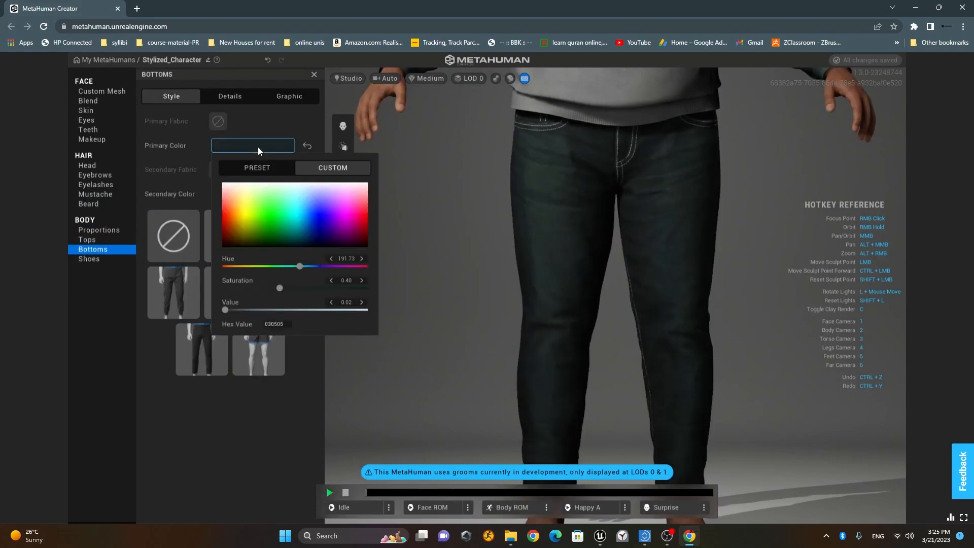
pyautogui.click(260, 168)
pyautogui.click(326, 226)
pyautogui.click(308, 228)
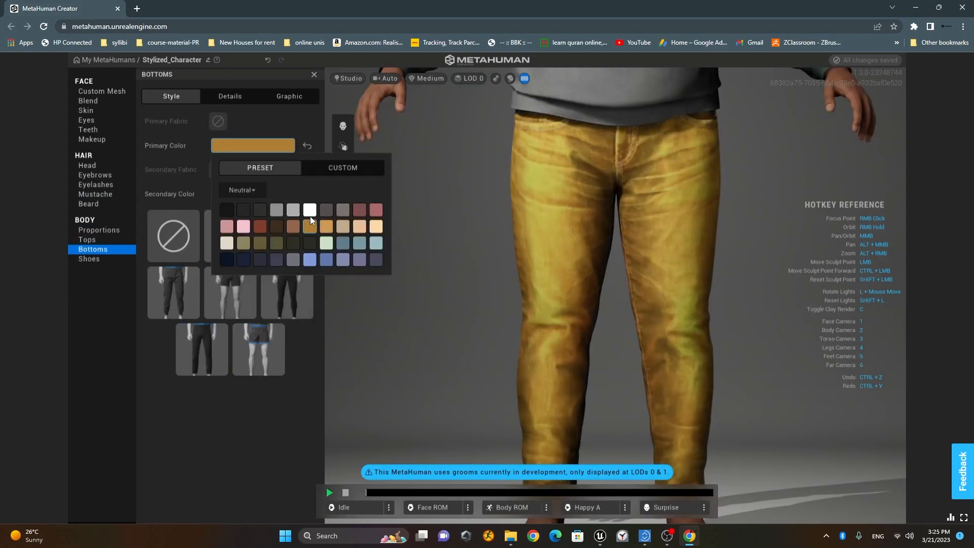
pyautogui.click(310, 210)
pyautogui.click(279, 210)
pyautogui.click(251, 415)
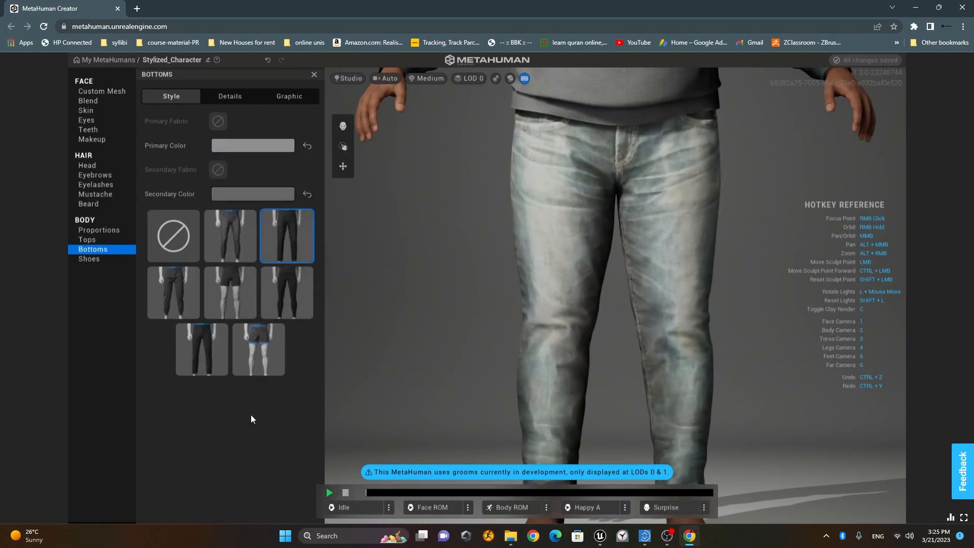
pyautogui.scroll(-7, 593, 193)
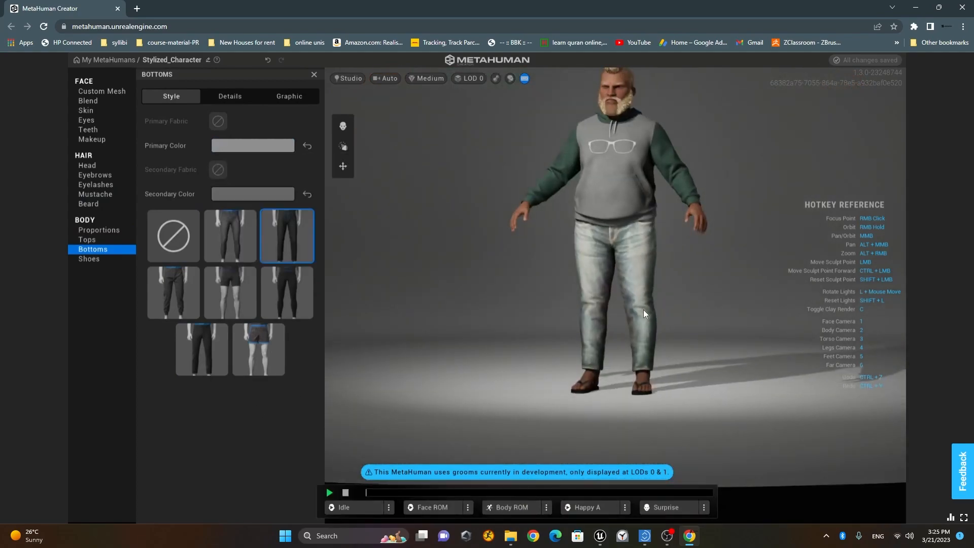
# Step: Replace the flip-flops with the lace-up boots, the last of the shoe styles
pyautogui.click(96, 261)
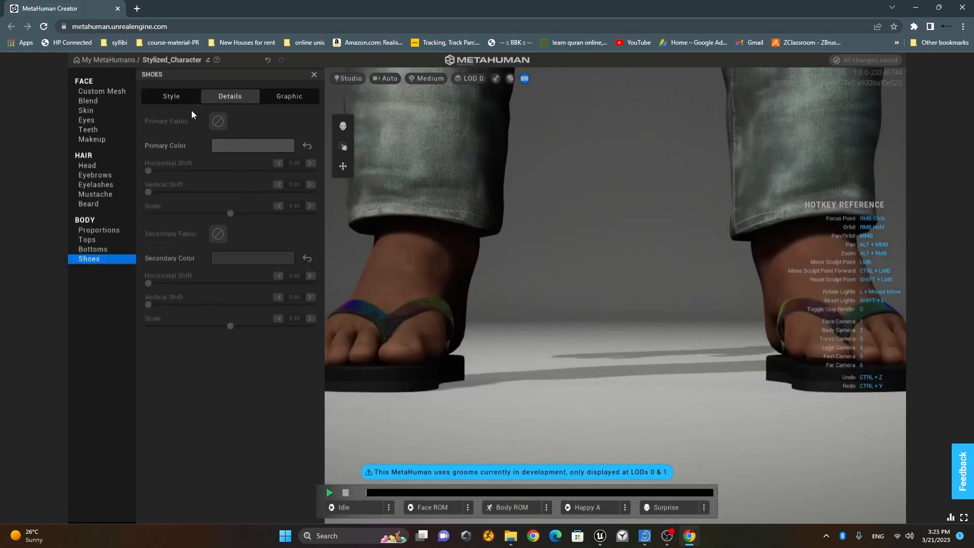
pyautogui.click(186, 97)
pyautogui.click(176, 303)
pyautogui.click(232, 340)
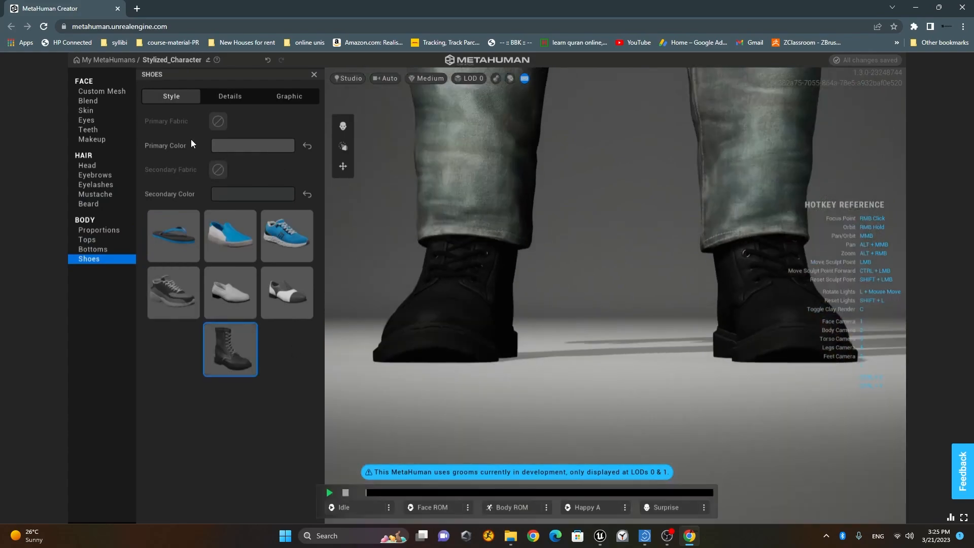
# Step: Set the boots' primary color to the light orange-tan preset, seventh in the second row of the Neutral palette
pyautogui.click(239, 95)
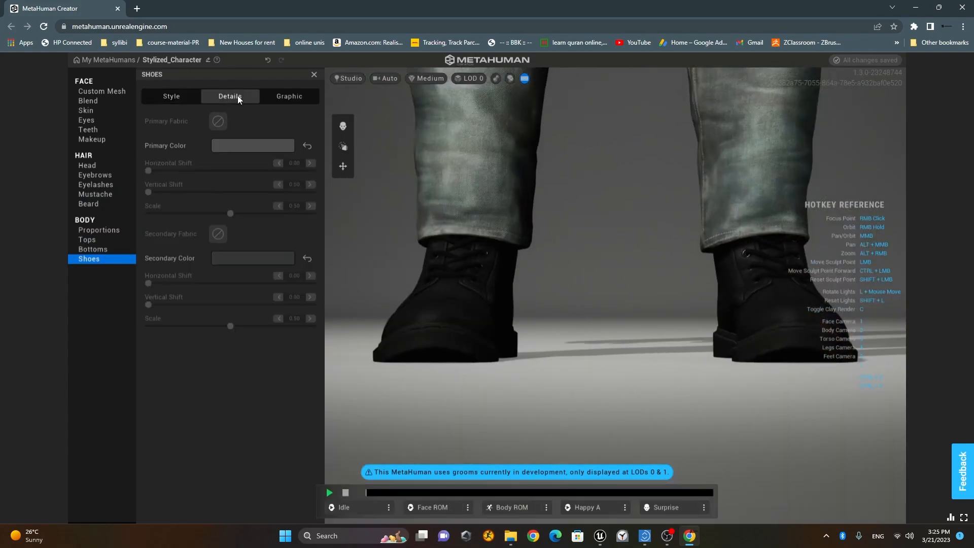
pyautogui.click(176, 98)
pyautogui.click(254, 147)
pyautogui.click(258, 168)
pyautogui.click(327, 243)
pyautogui.click(326, 227)
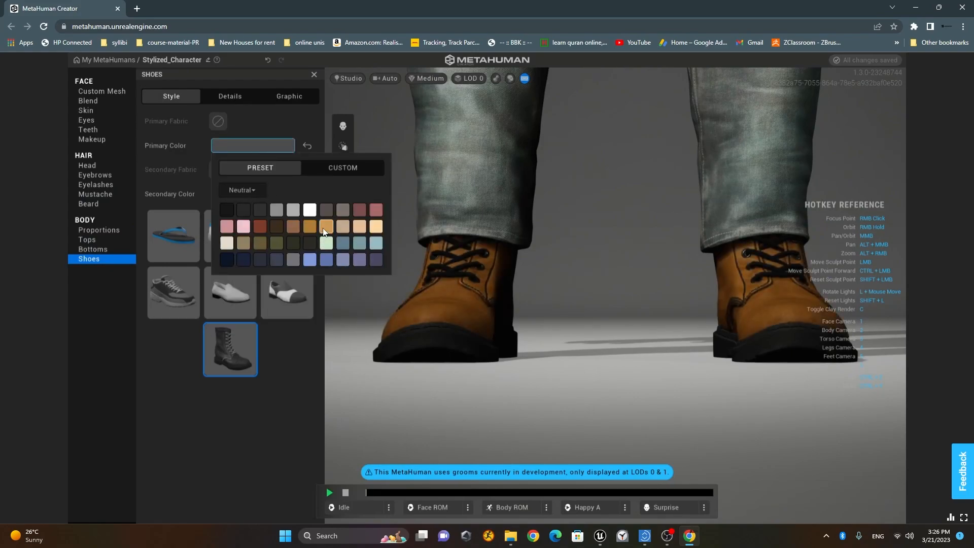
# Step: Try several secondary colors for the bootlaces and choose the pale peach preset that ends the second row of the Neutral palette
pyautogui.click(254, 192)
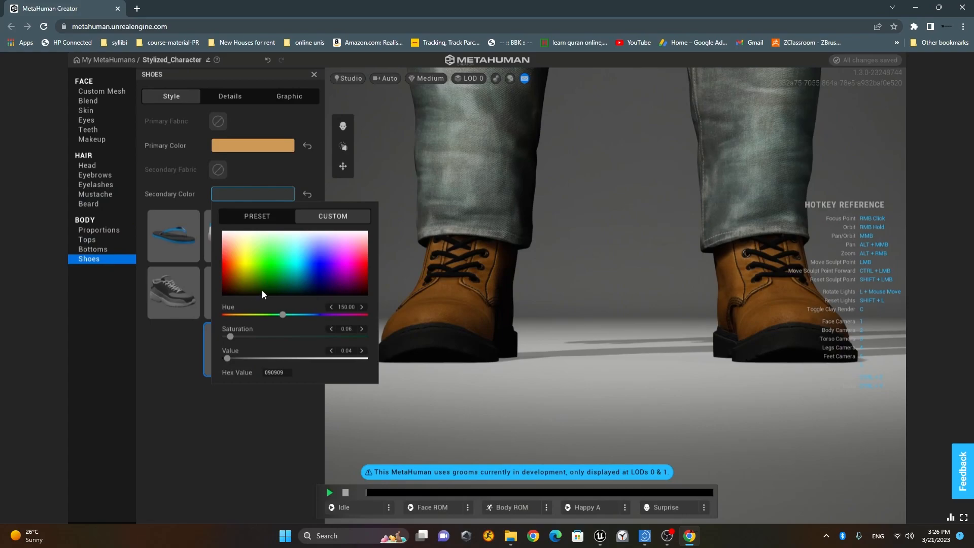
pyautogui.click(258, 213)
pyautogui.click(260, 275)
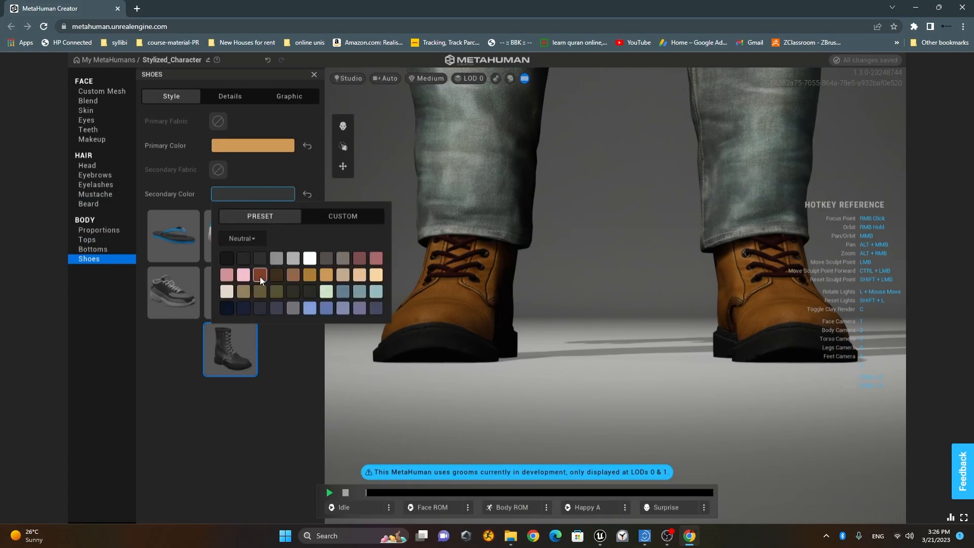
pyautogui.click(365, 309)
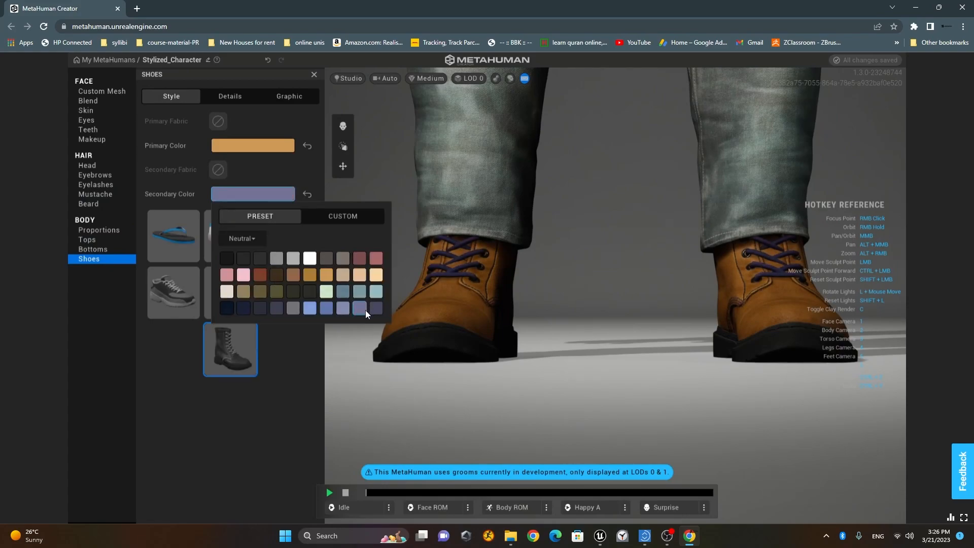
pyautogui.click(332, 262)
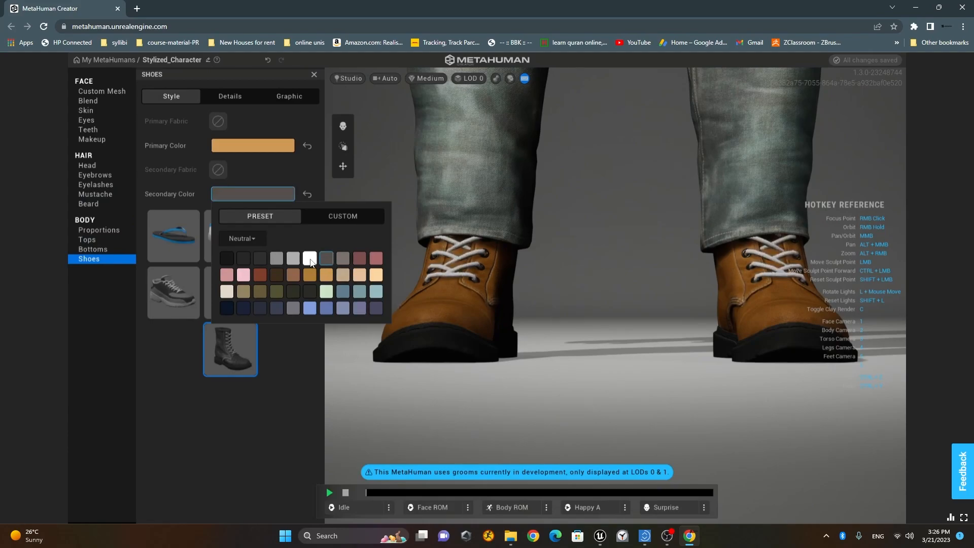
pyautogui.click(310, 260)
pyautogui.click(293, 260)
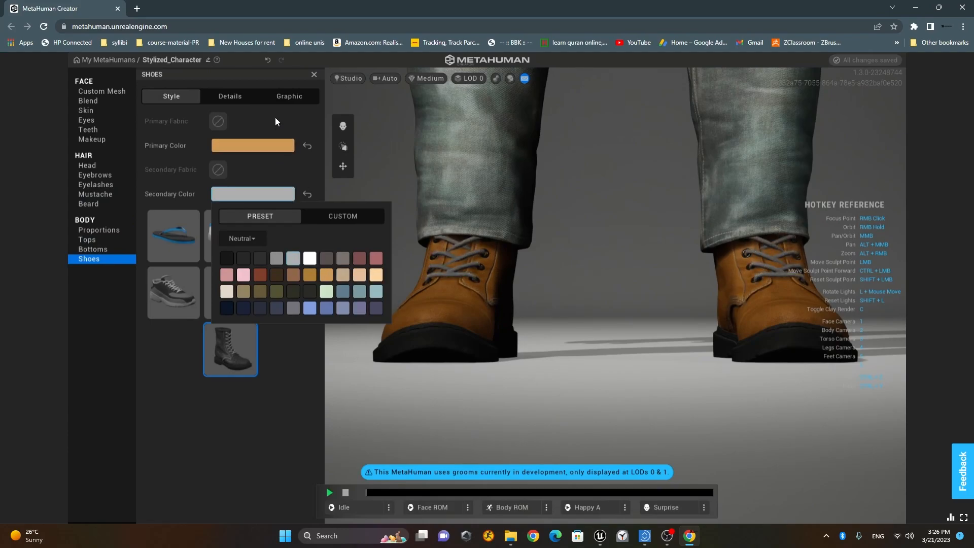
pyautogui.click(236, 98)
pyautogui.click(247, 263)
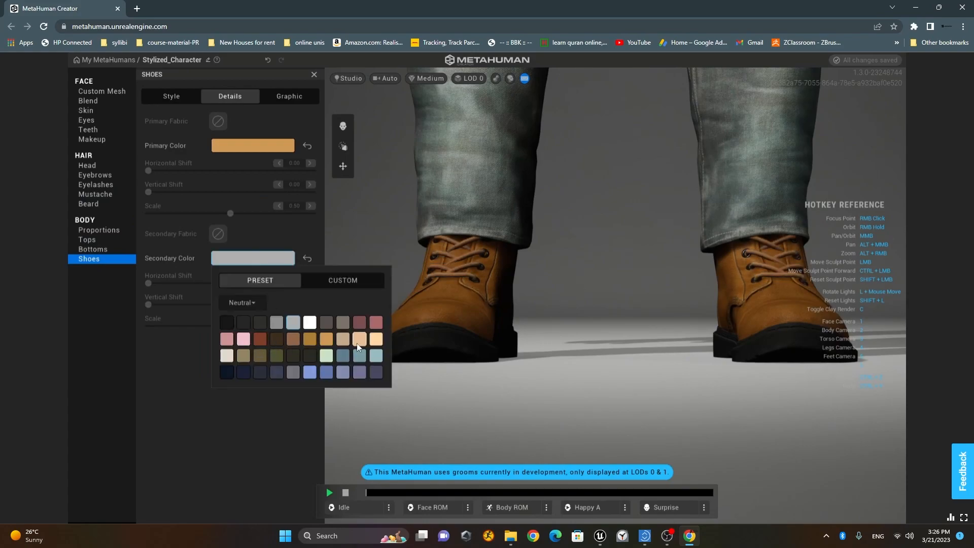
pyautogui.click(376, 339)
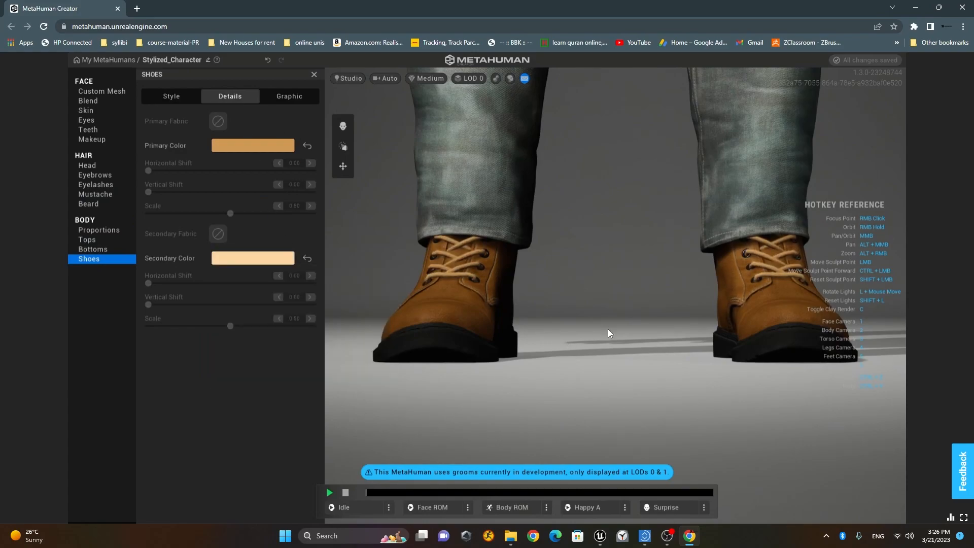
# Step: Examine the dressed full body and preview it with Always Use Hair Cards enabled, switching that option off again
pyautogui.press('4')
pyautogui.moveTo(580, 276); pyautogui.dragTo(581, 321, button='middle')
pyautogui.scroll(-5, 601, 257)
pyautogui.moveTo(633, 256); pyautogui.dragTo(590, 294, button='middle')
pyautogui.moveTo(478, 294); pyautogui.dragTo(583, 309, button='middle')
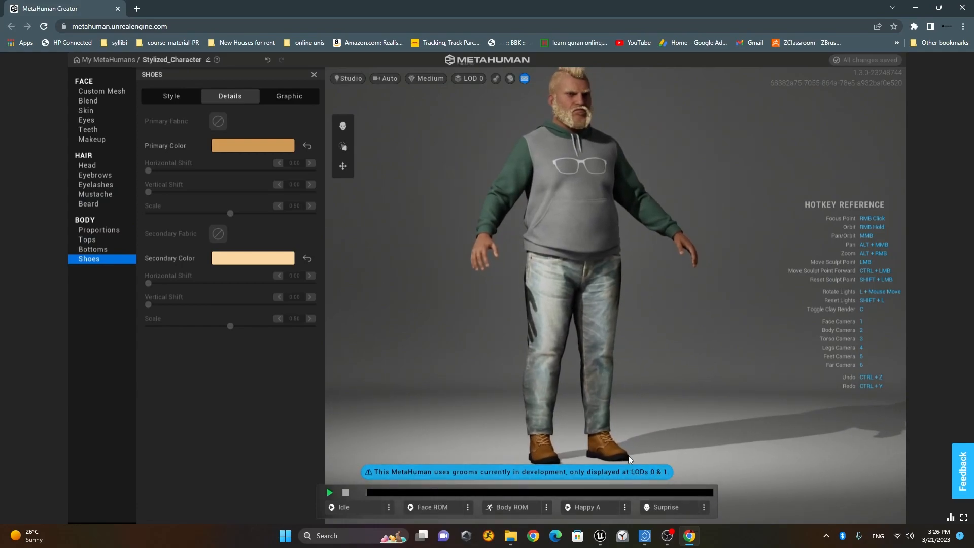
pyautogui.click(478, 79)
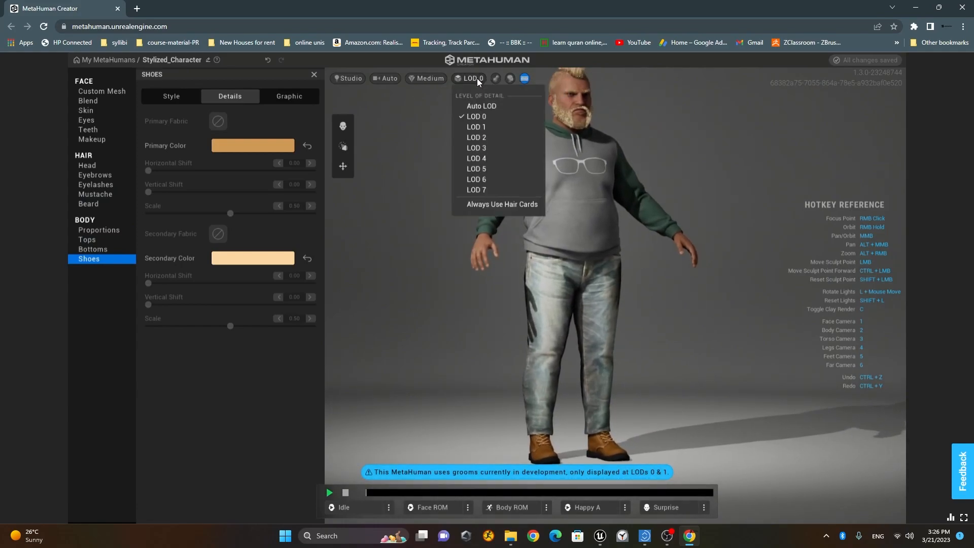
pyautogui.click(504, 205)
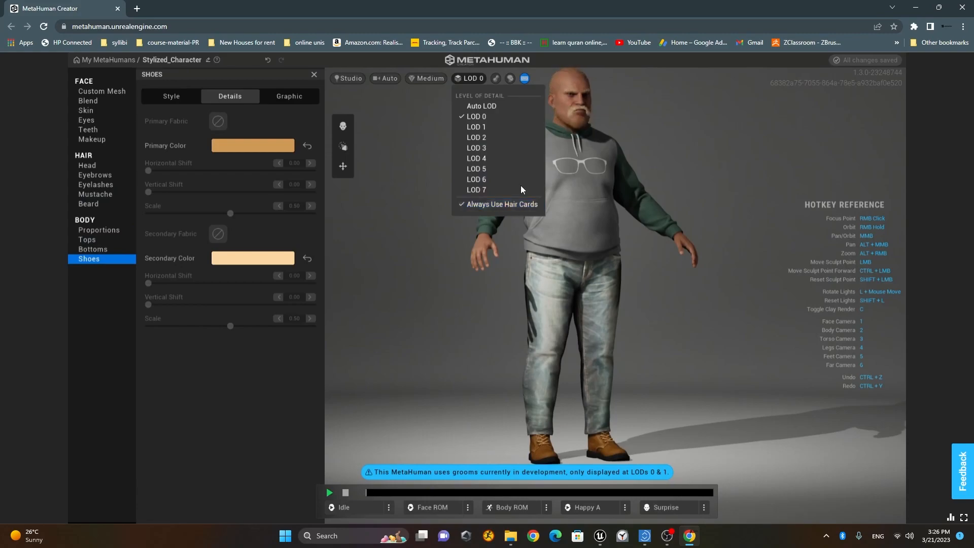
pyautogui.click(507, 204)
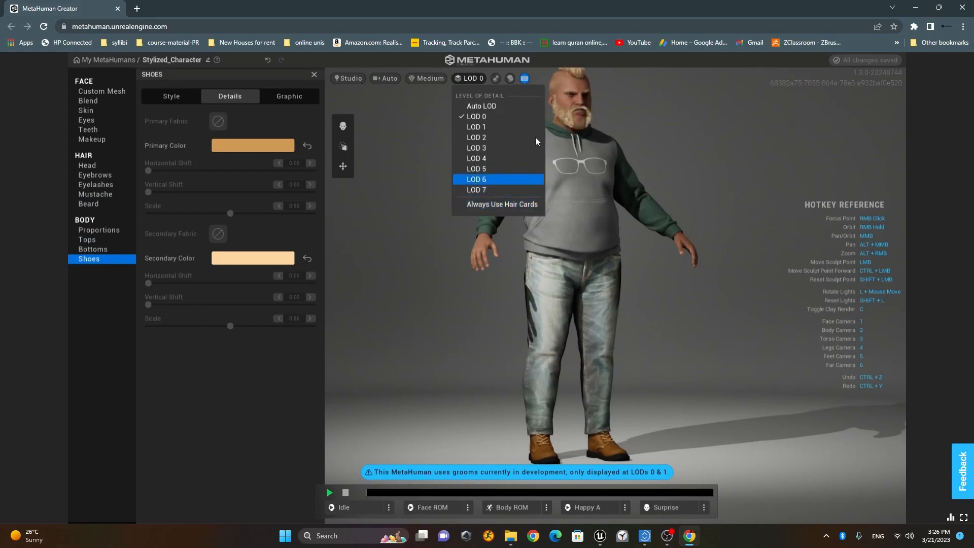
# Step: Preview the character at LOD 7 and LOD 2, and set the level of detail to LOD 1
pyautogui.click(501, 190)
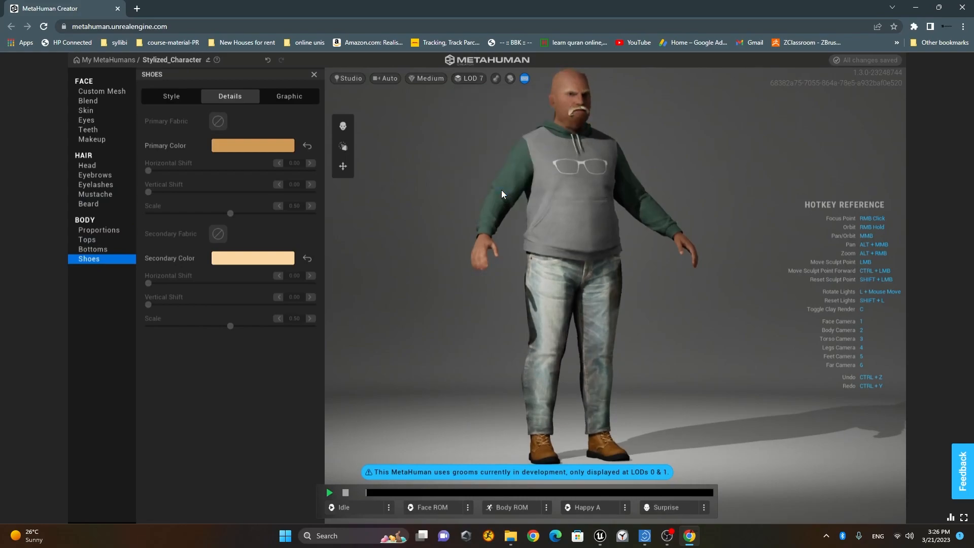
pyautogui.click(470, 79)
pyautogui.click(491, 135)
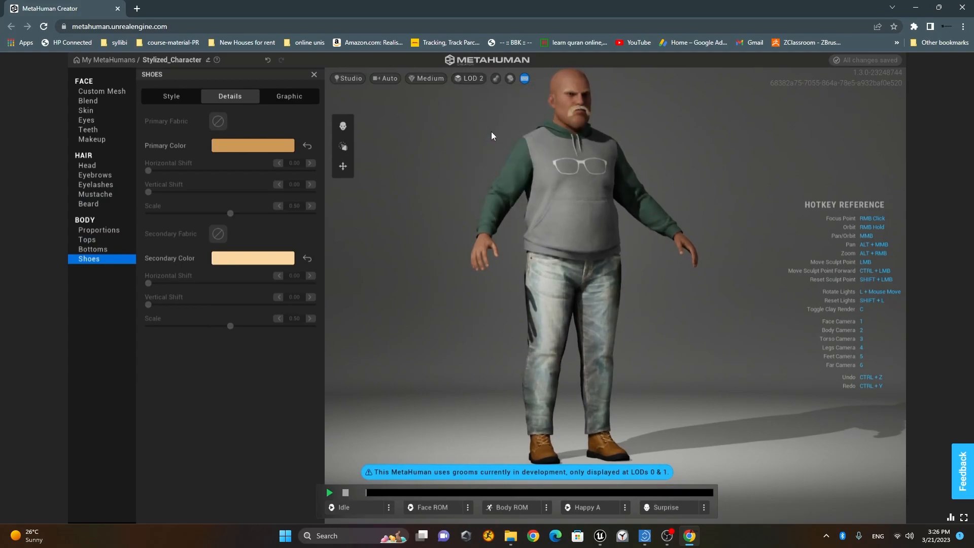
pyautogui.click(470, 79)
pyautogui.click(491, 129)
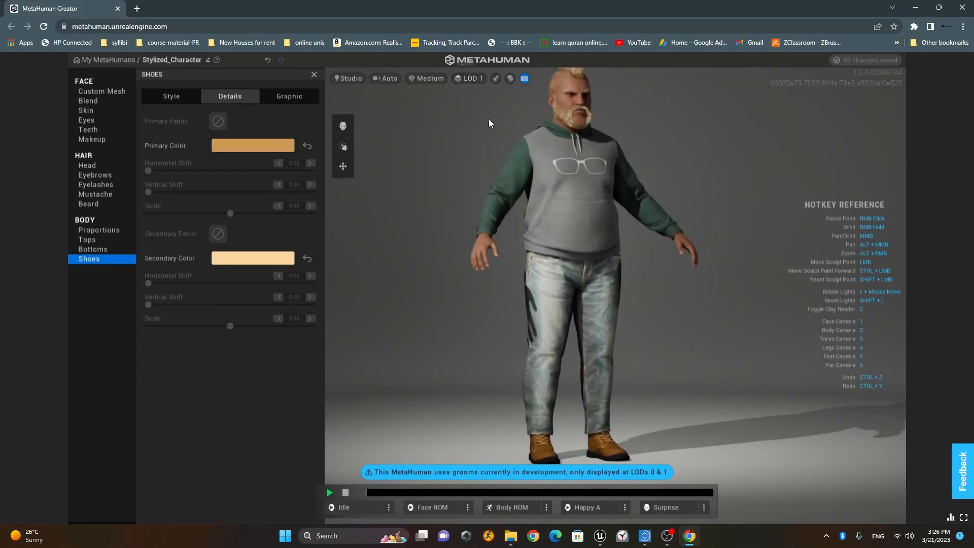
# Step: Change the character's preview level of detail and return to the My MetaHumans gallery
pyautogui.click(470, 78)
pyautogui.click(486, 115)
pyautogui.click(108, 59)
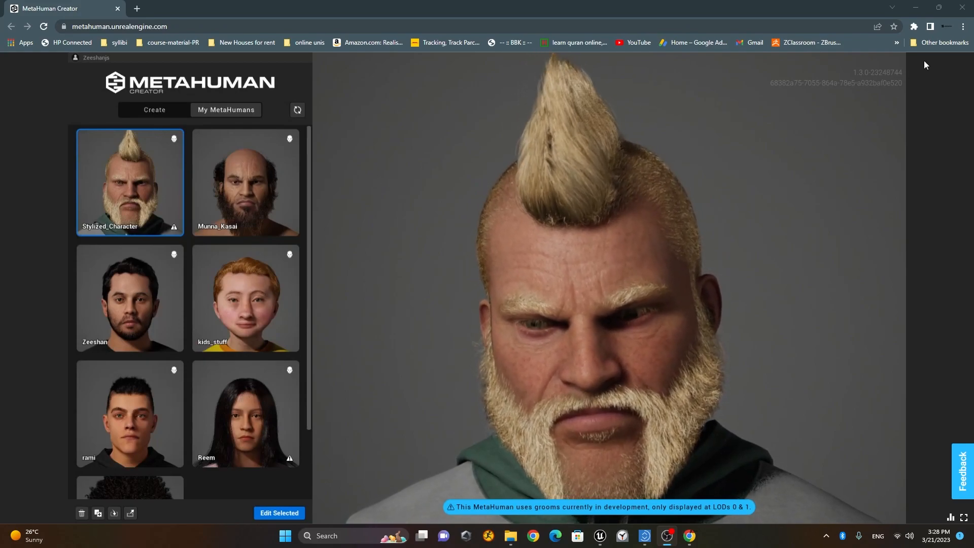
# Step: Close the MetaHuman Creator site, confirming the exit, and open Stylized_Character's details under My MetaHumans in Quixel Bridge
pyautogui.click(962, 9)
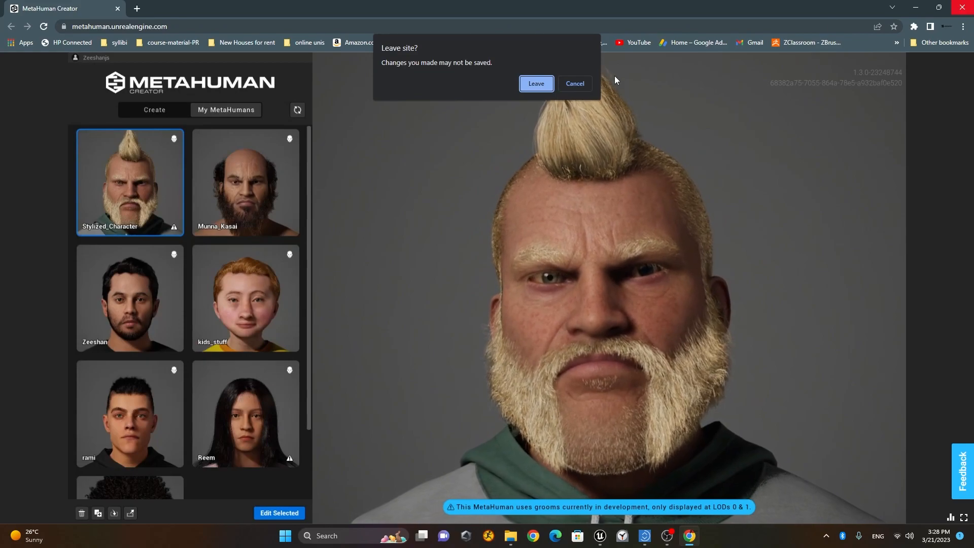
pyautogui.click(530, 84)
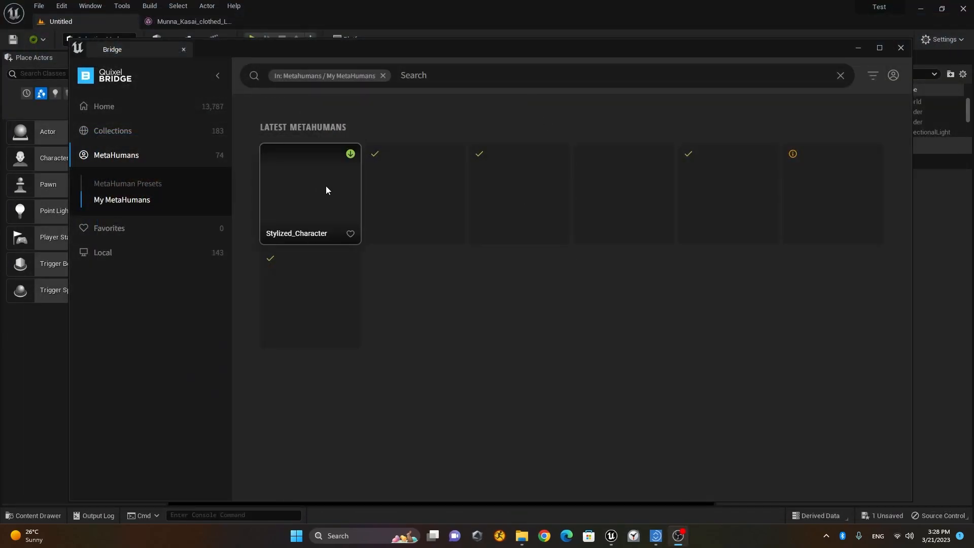
pyautogui.click(315, 180)
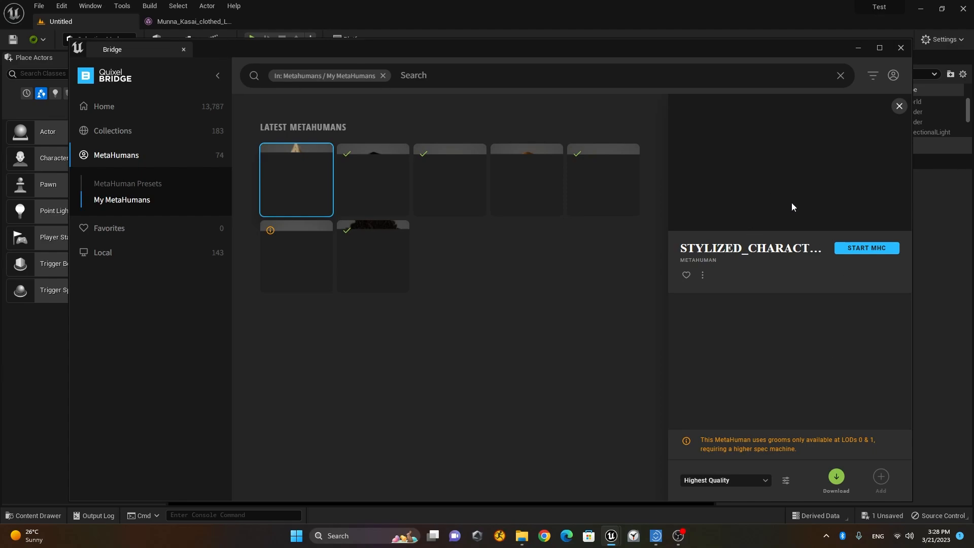
pyautogui.moveTo(743, 48); pyautogui.dragTo(707, 48)
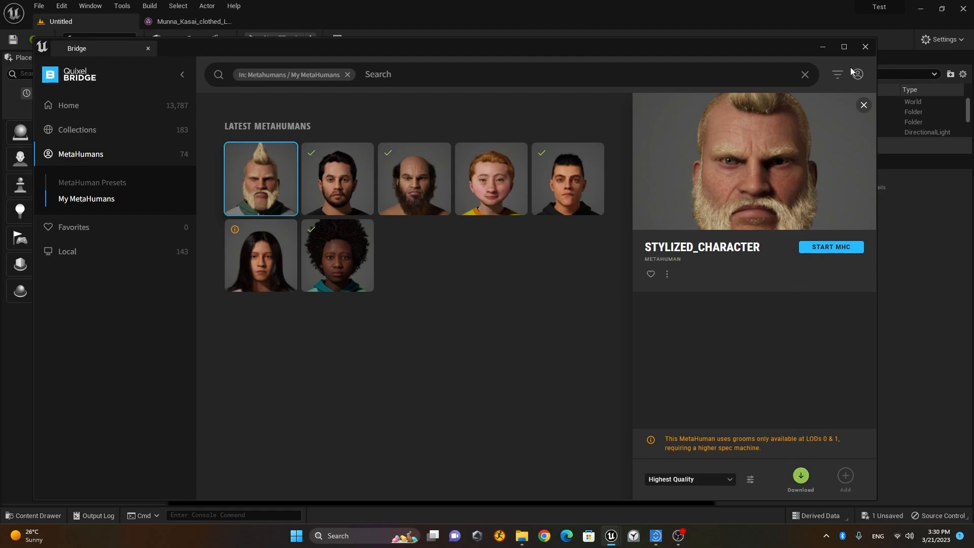
# Step: Close Quixel Bridge and open the project's content browser in the Unreal Engine level editor
pyautogui.click(865, 47)
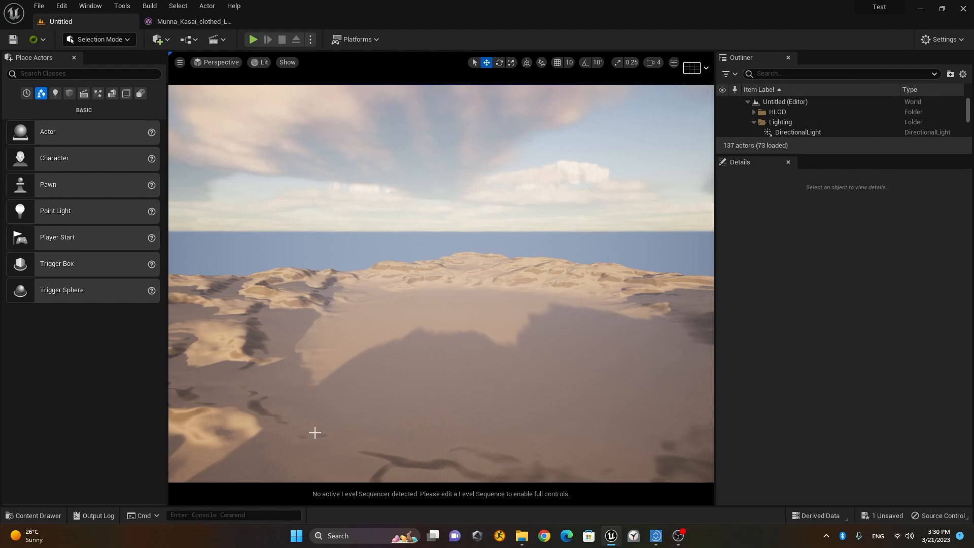
pyautogui.click(31, 515)
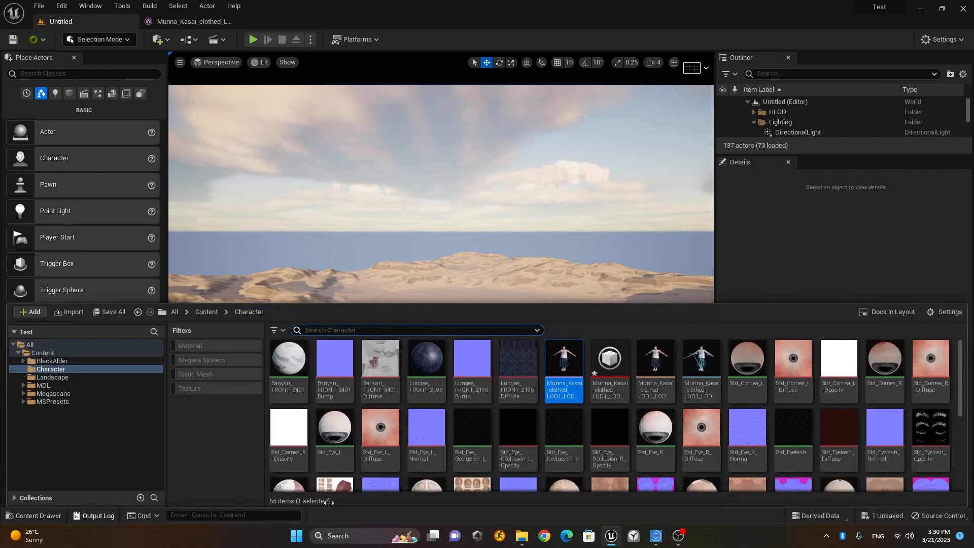